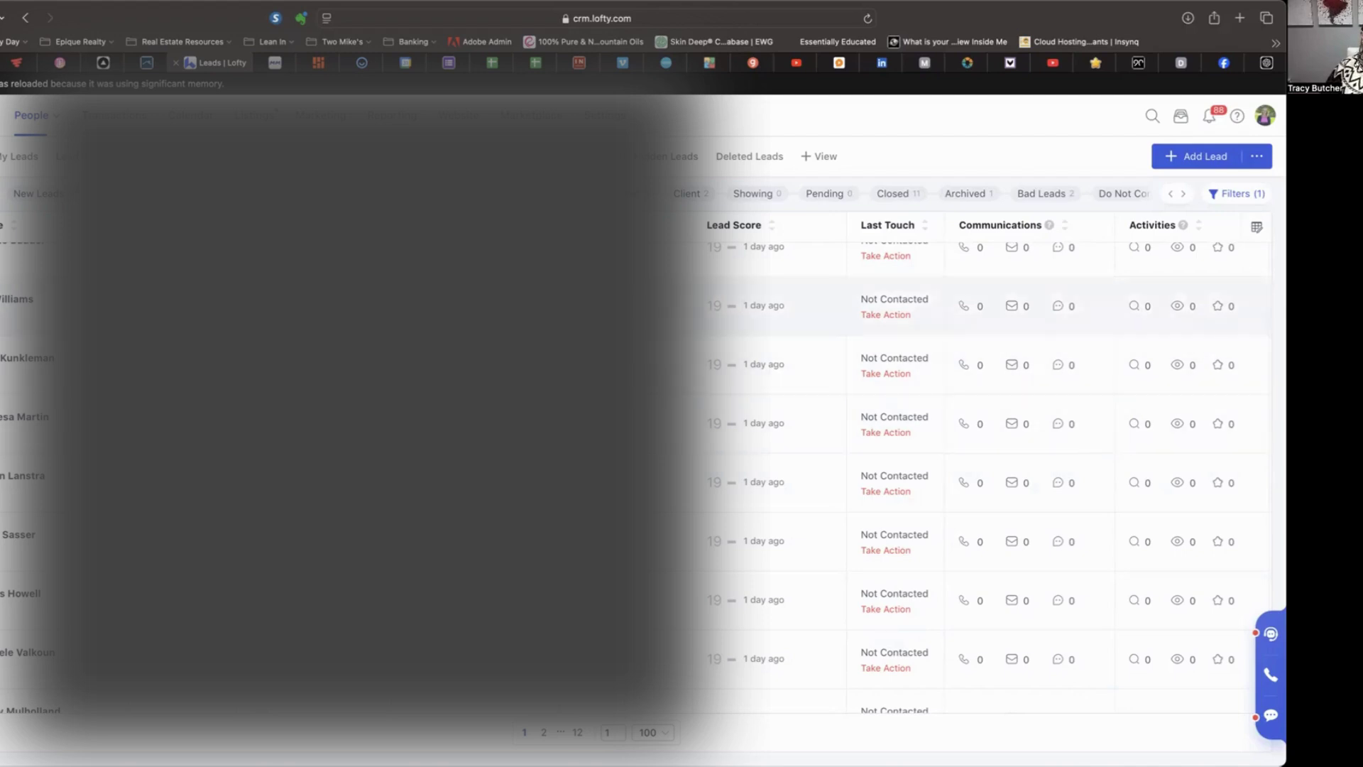
# - Select several leads in the leads list as recipients, including ones last touched by Smart Plan texts and Property Alerts
pyautogui.click(1, 305)
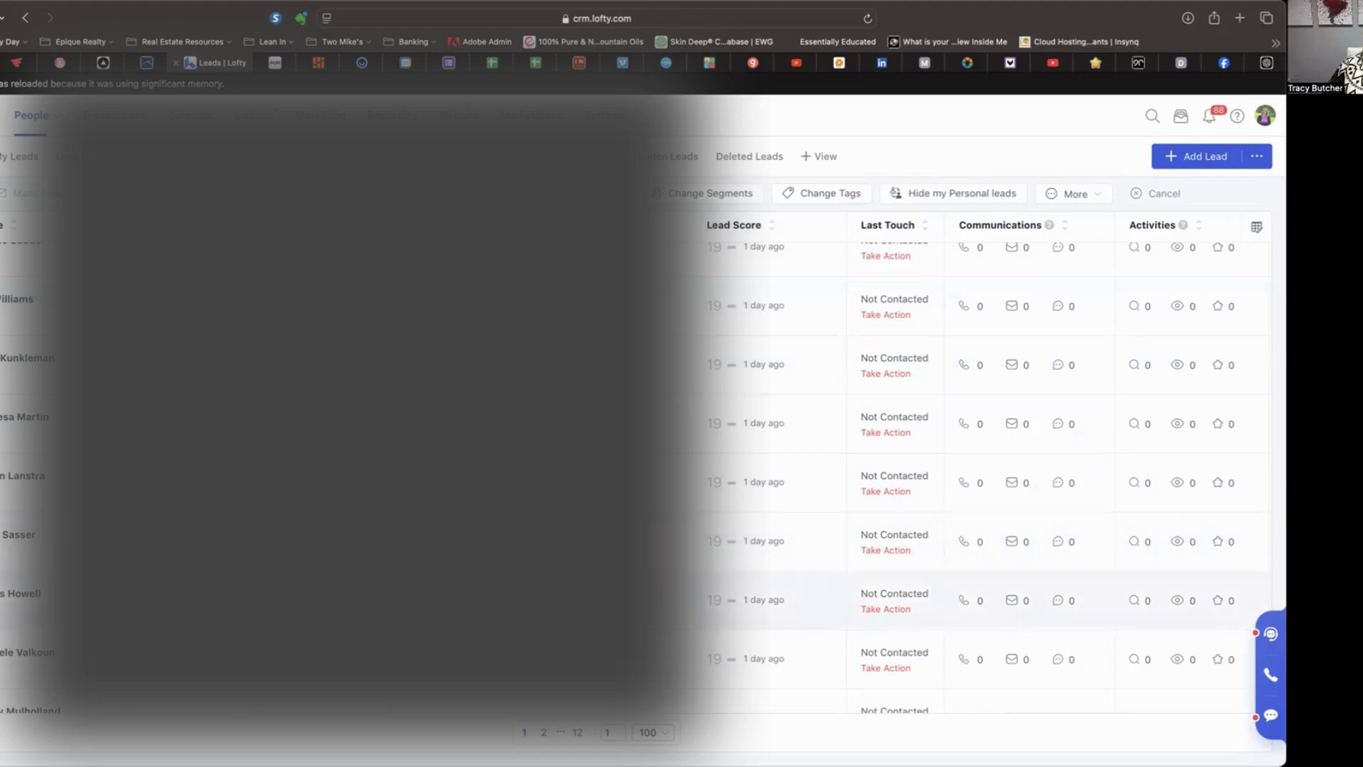
pyautogui.click(3, 600)
pyautogui.scroll(-9, 639, 518)
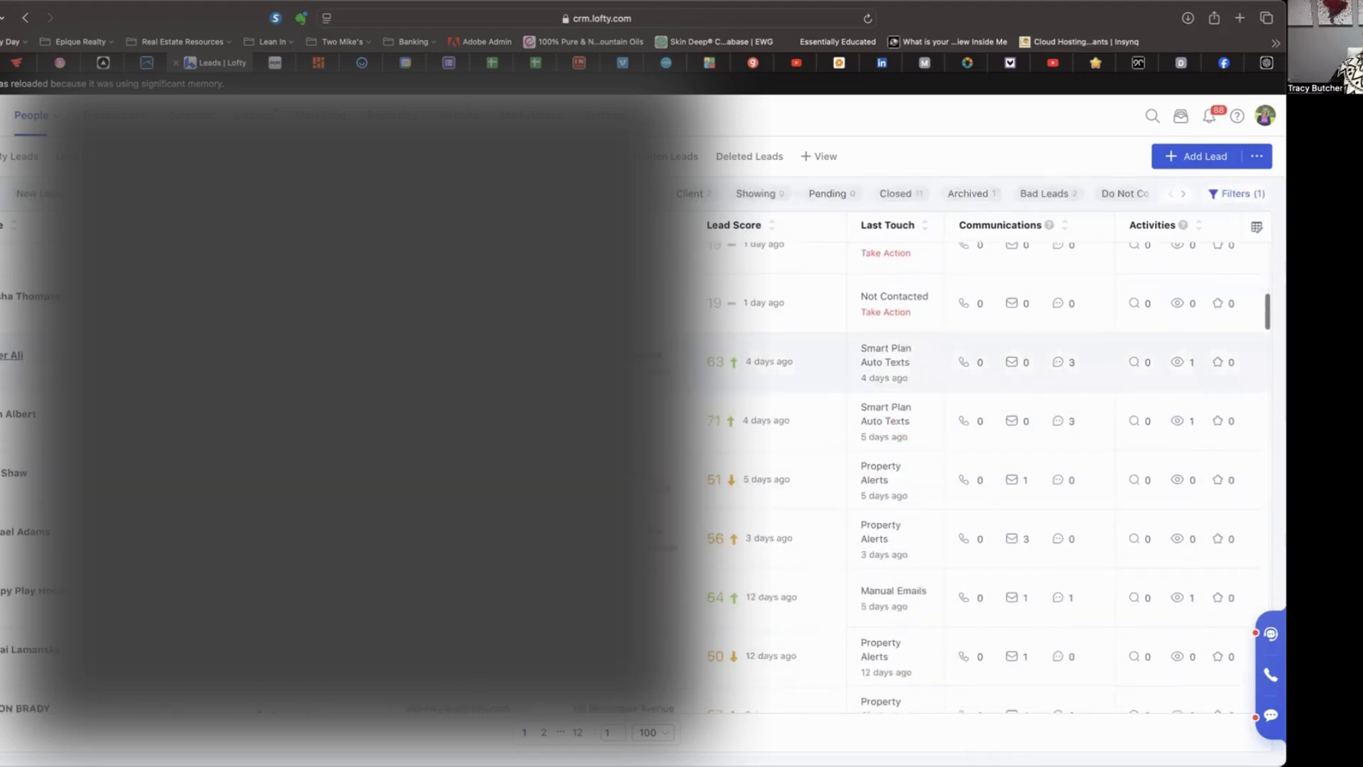
pyautogui.click(2, 342)
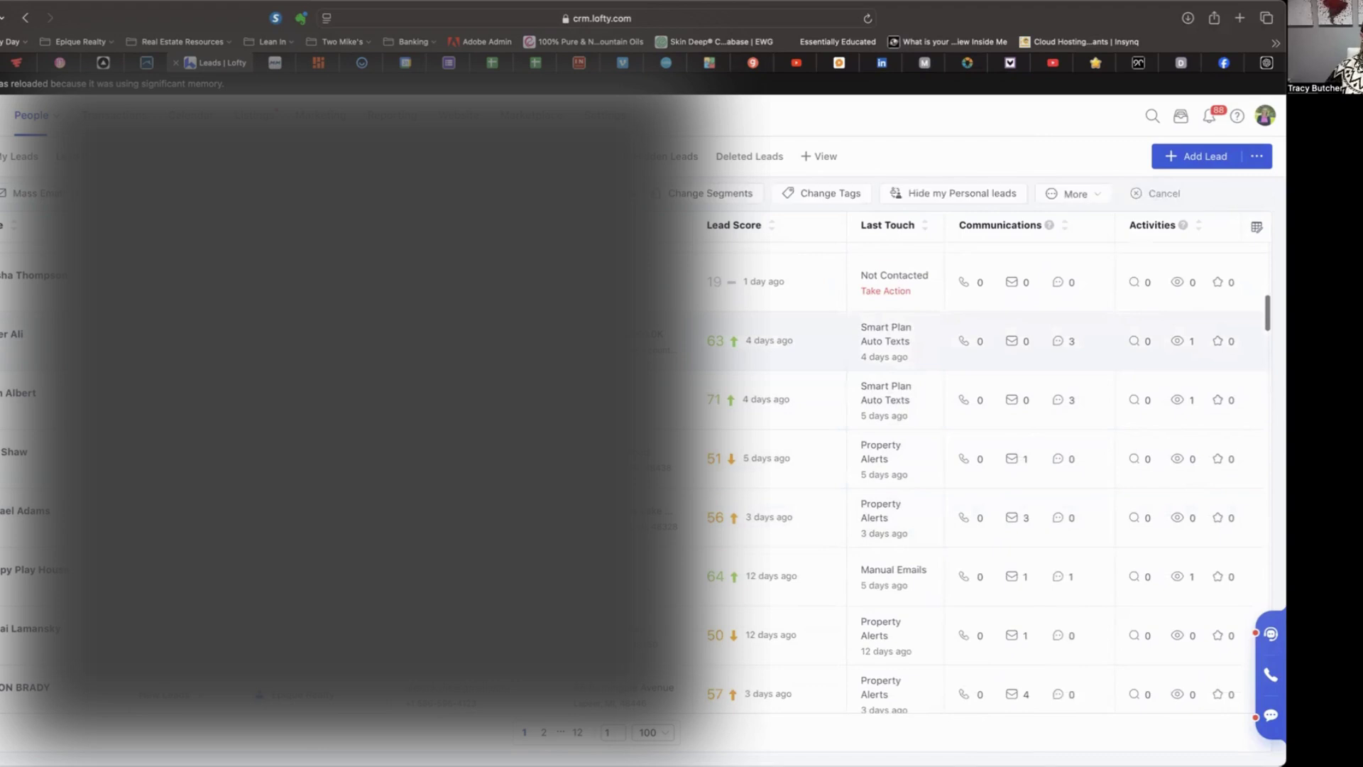
pyautogui.click(3, 459)
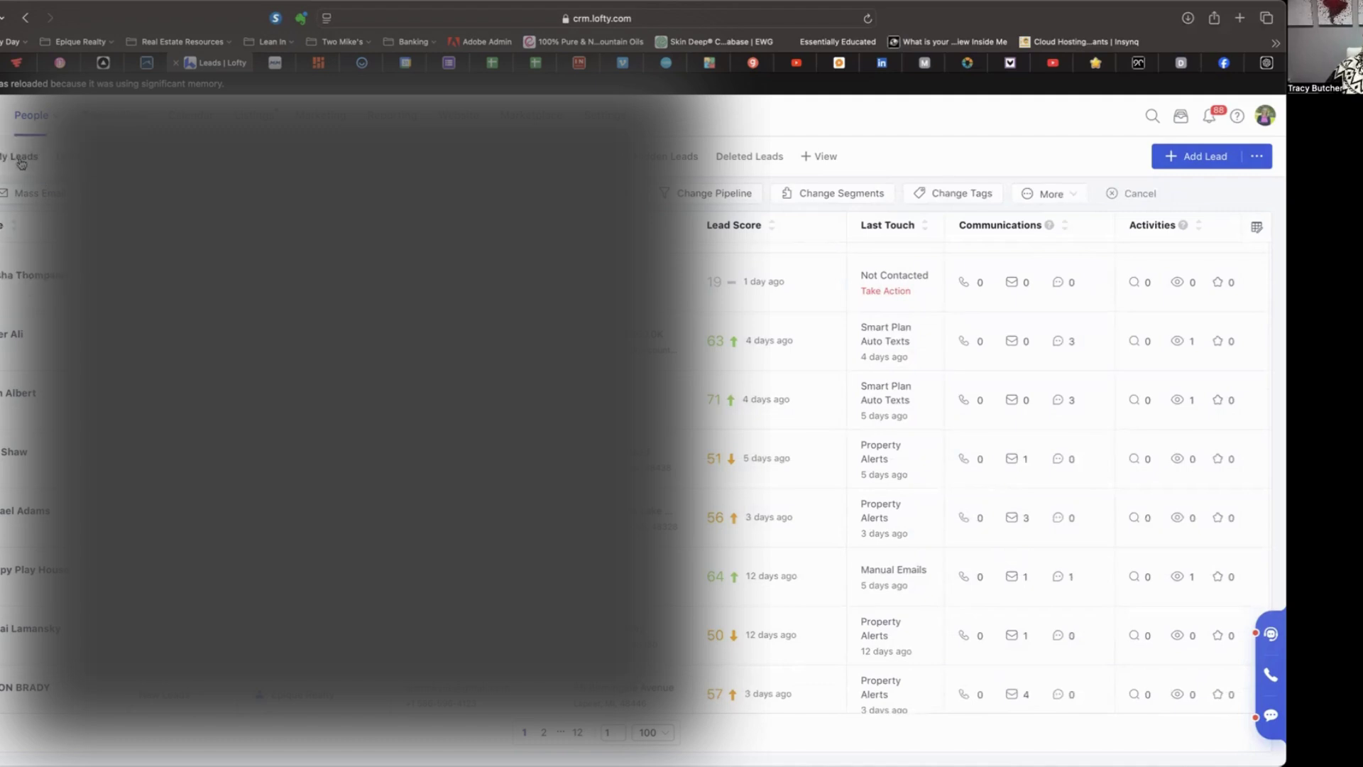
# - Start a mass email to the selected leads and review the signature block in its body
pyautogui.click(41, 193)
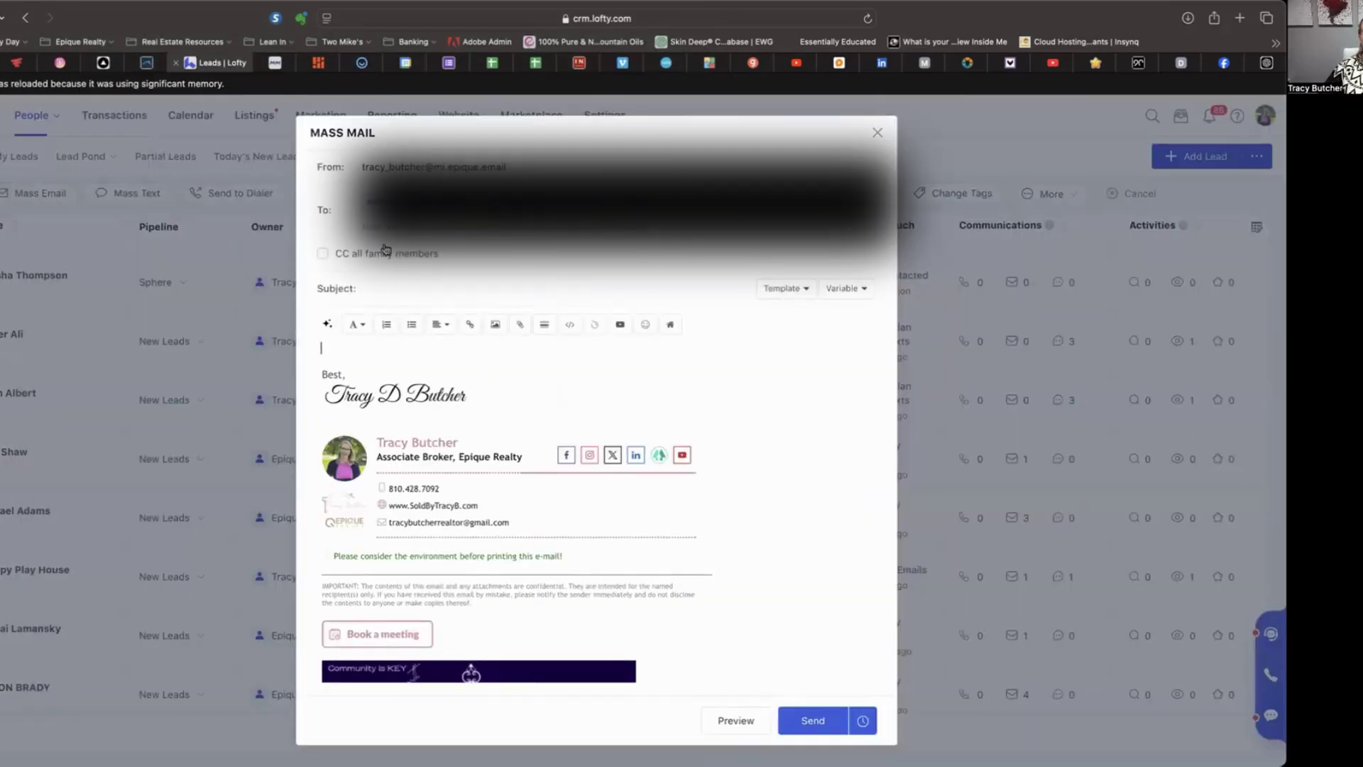
pyautogui.scroll(-3, 618, 561)
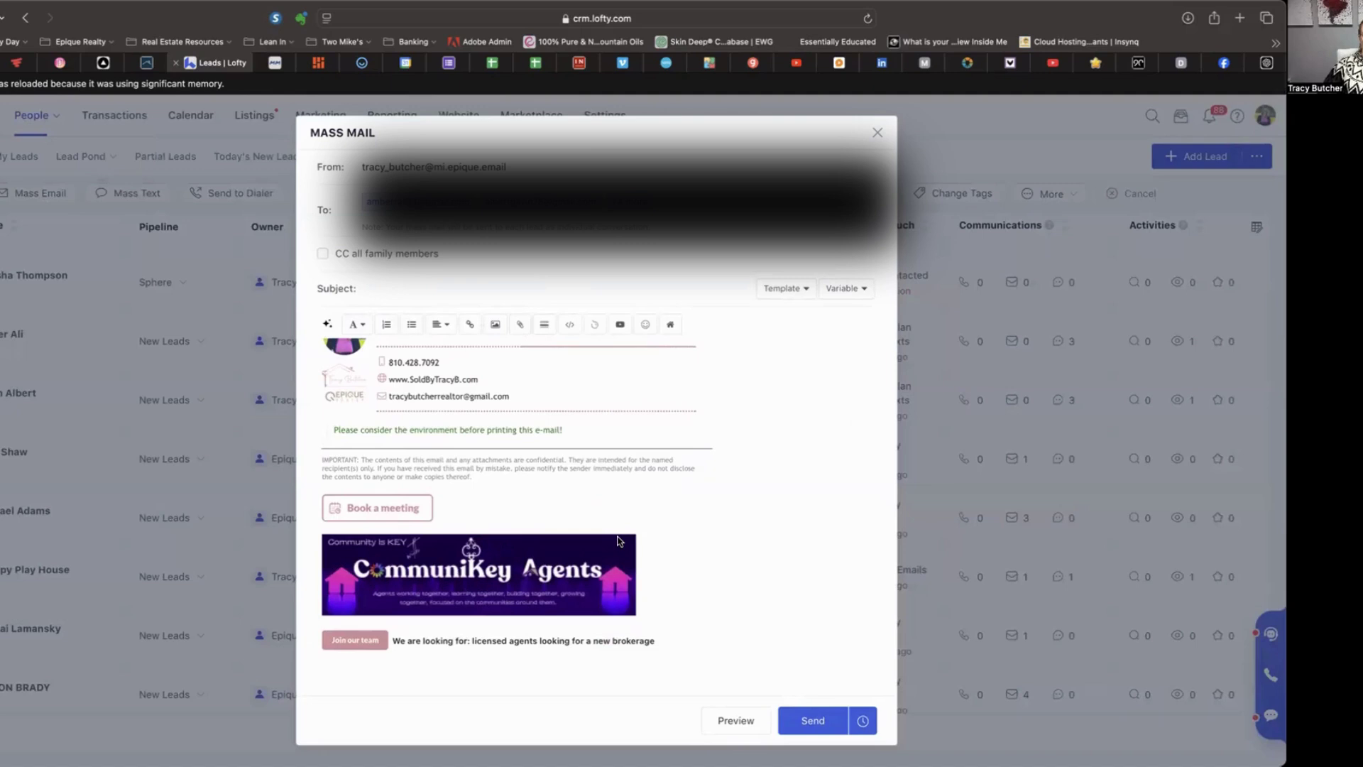
pyautogui.scroll(3, 622, 494)
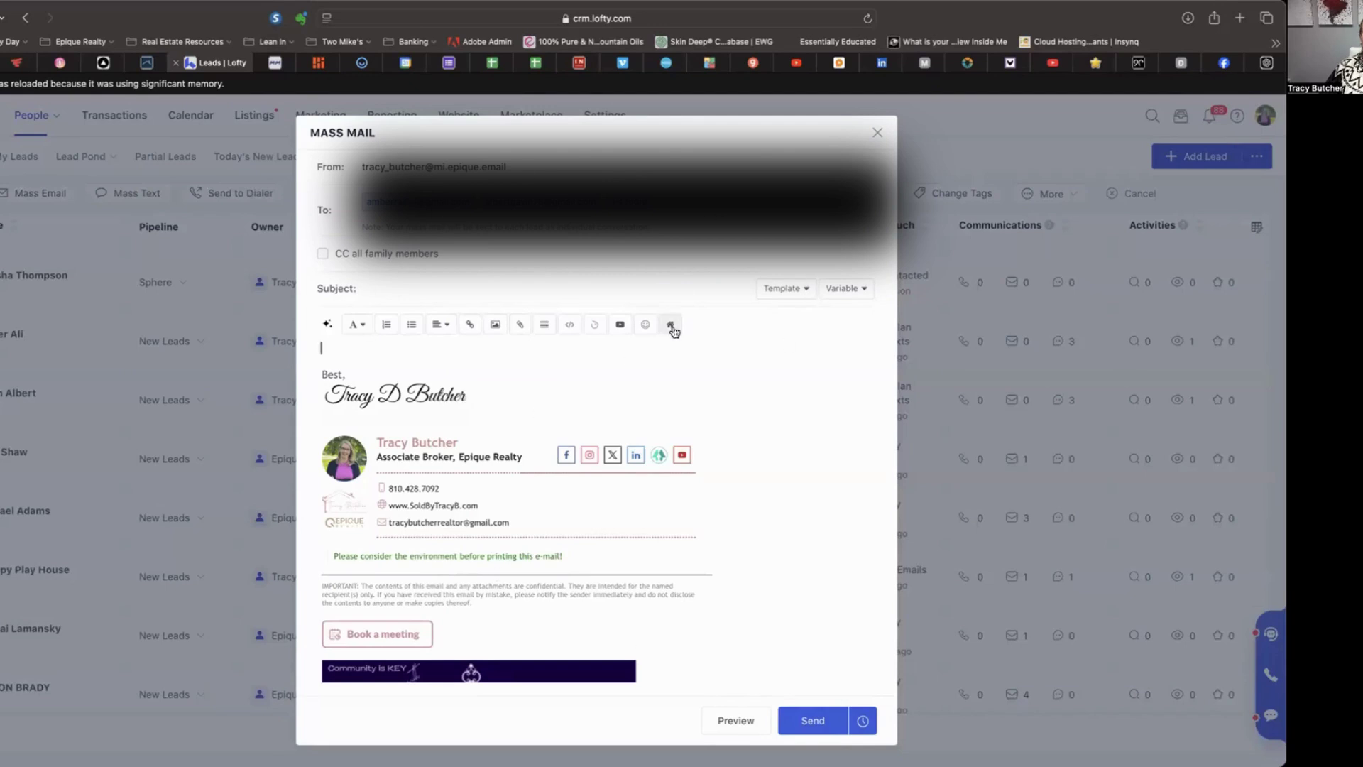
# - Browse the email templates, including the Newsletter folder, and apply October Newsletter *test* from Without any folders
pyautogui.click(805, 289)
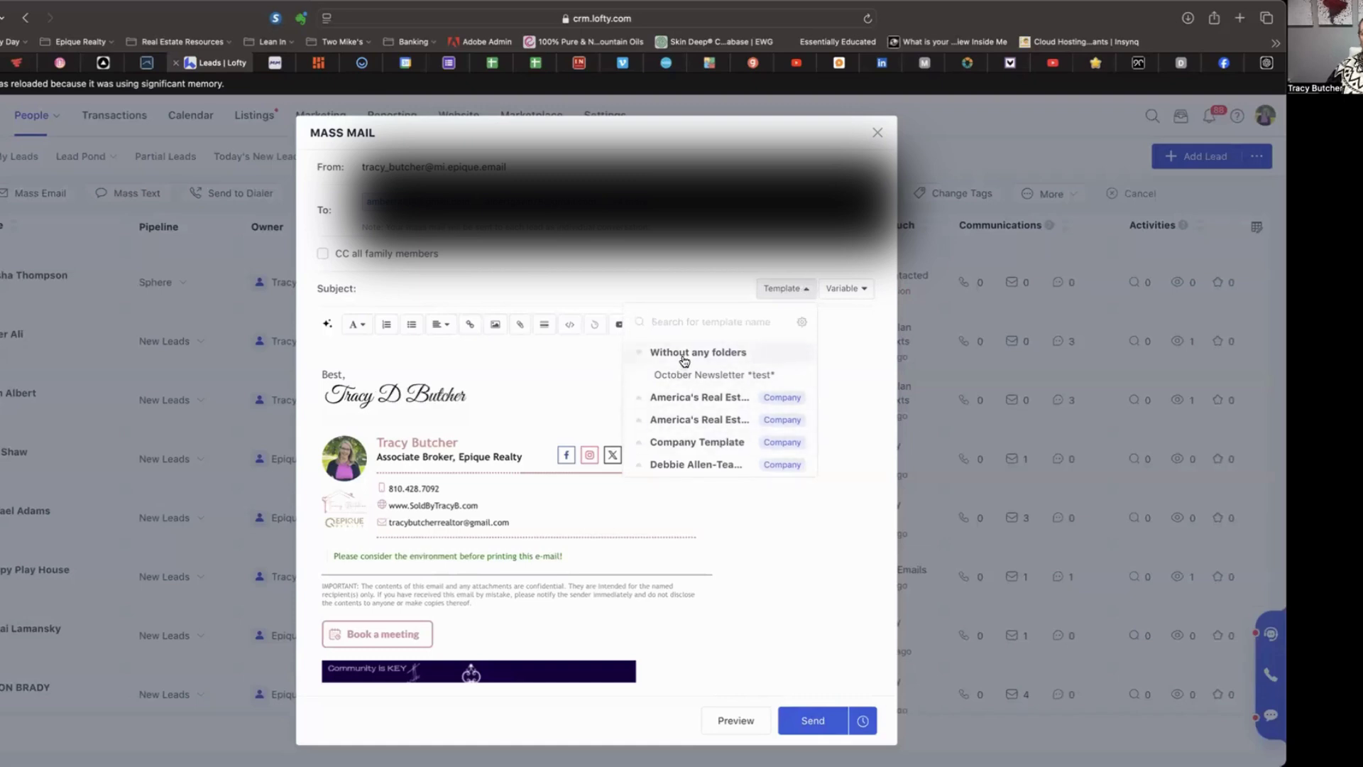
pyautogui.scroll(-3, 715, 383)
pyautogui.scroll(-4, 715, 383)
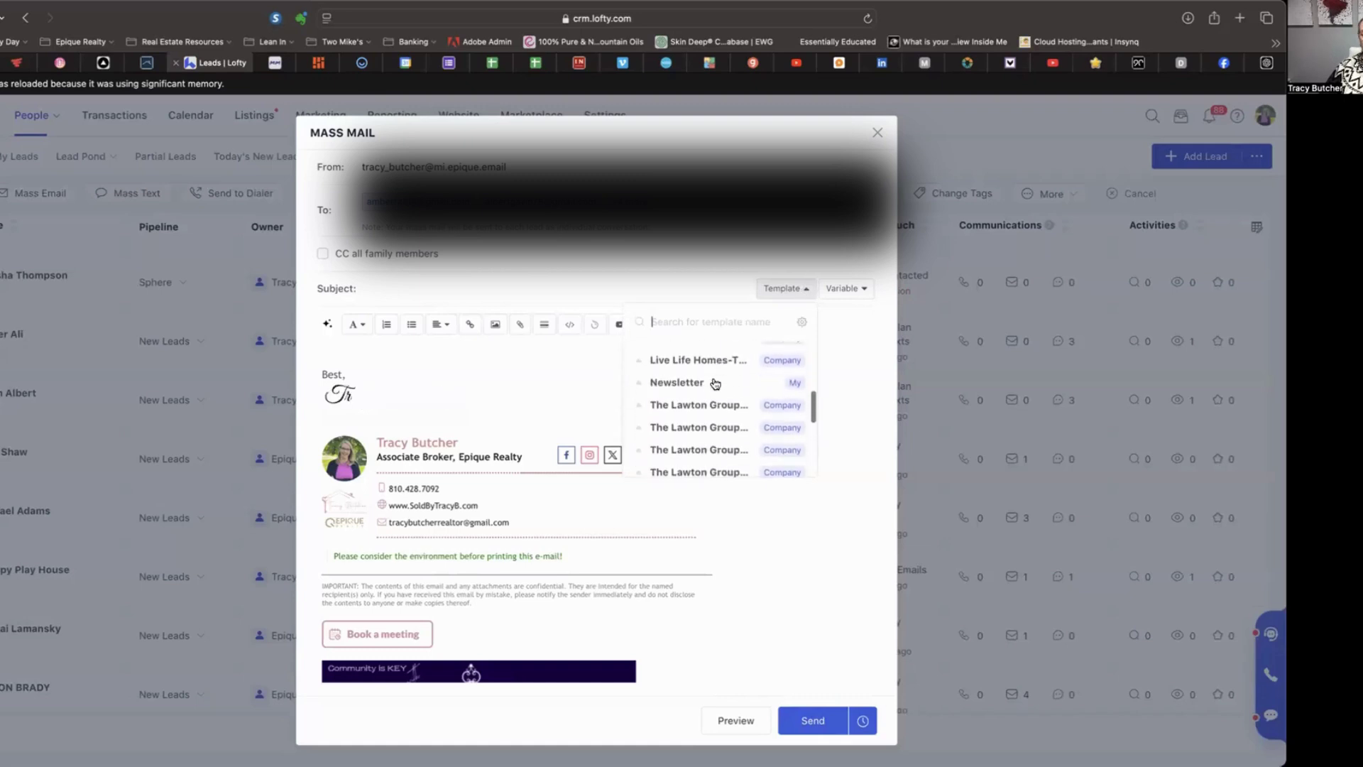
pyautogui.scroll(2, 715, 383)
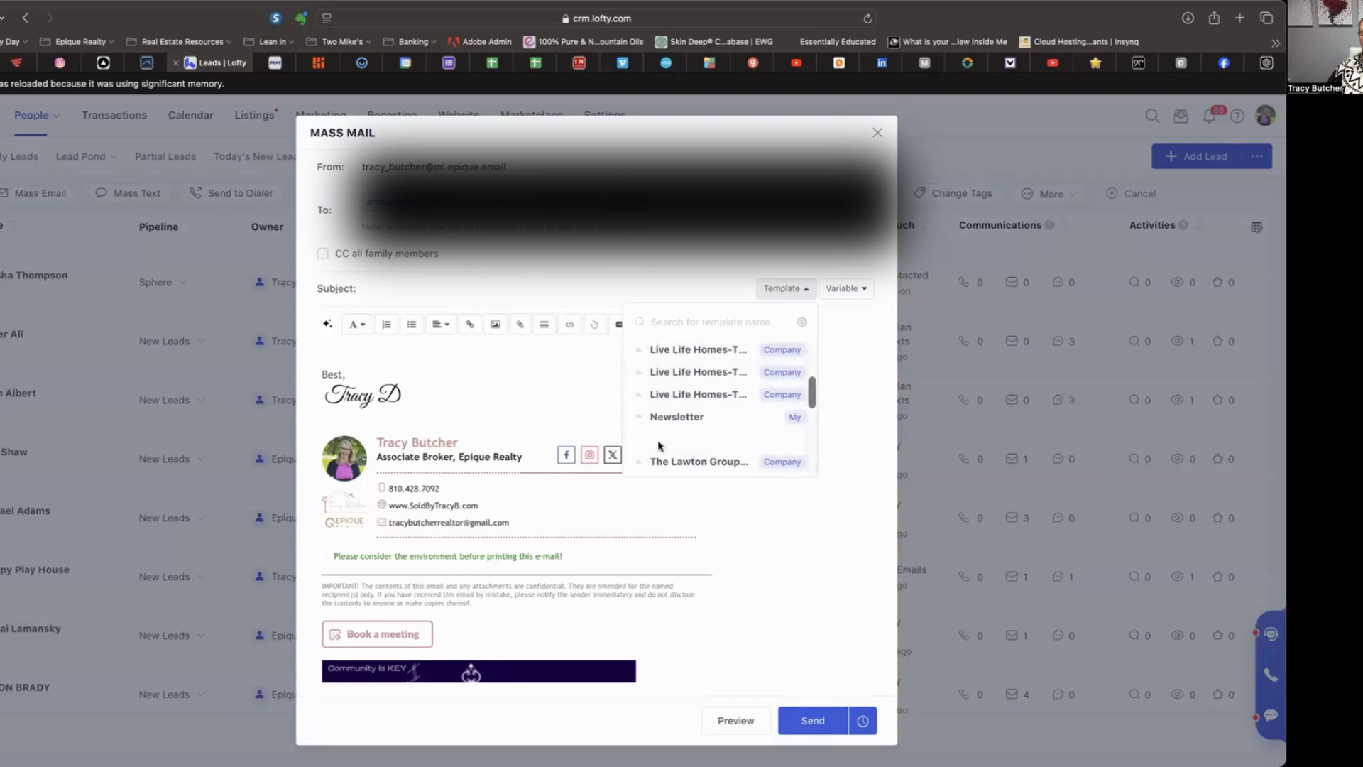
pyautogui.scroll(-3, 684, 440)
pyautogui.scroll(3, 683, 431)
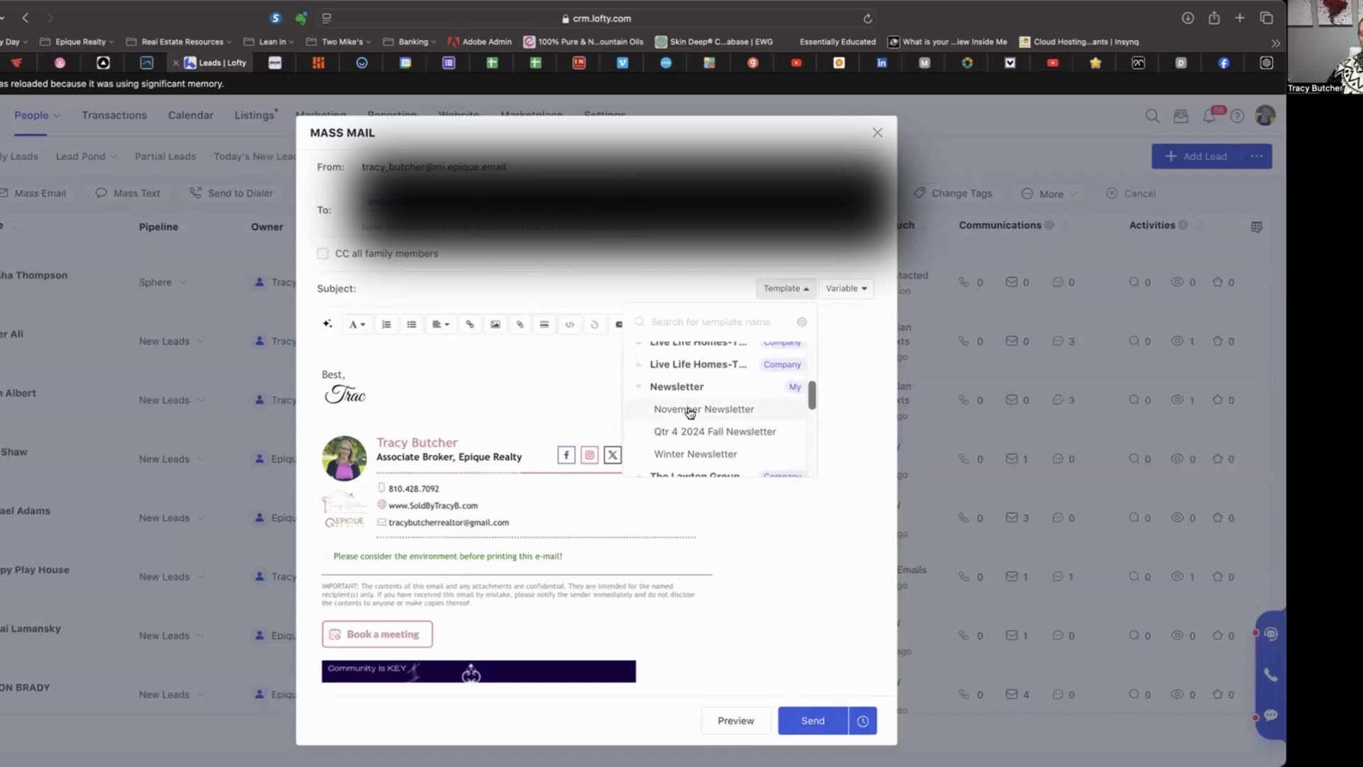
pyautogui.scroll(-2, 731, 415)
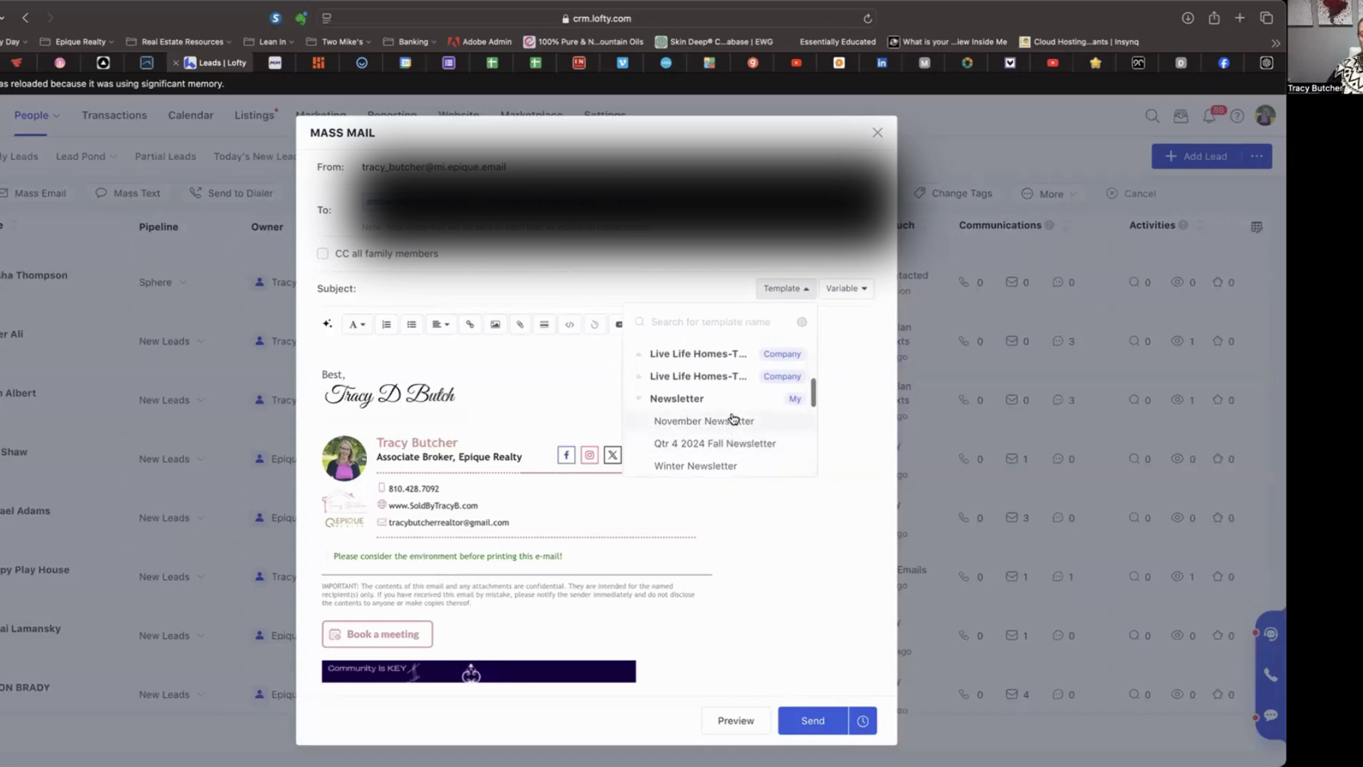
pyautogui.scroll(5, 710, 398)
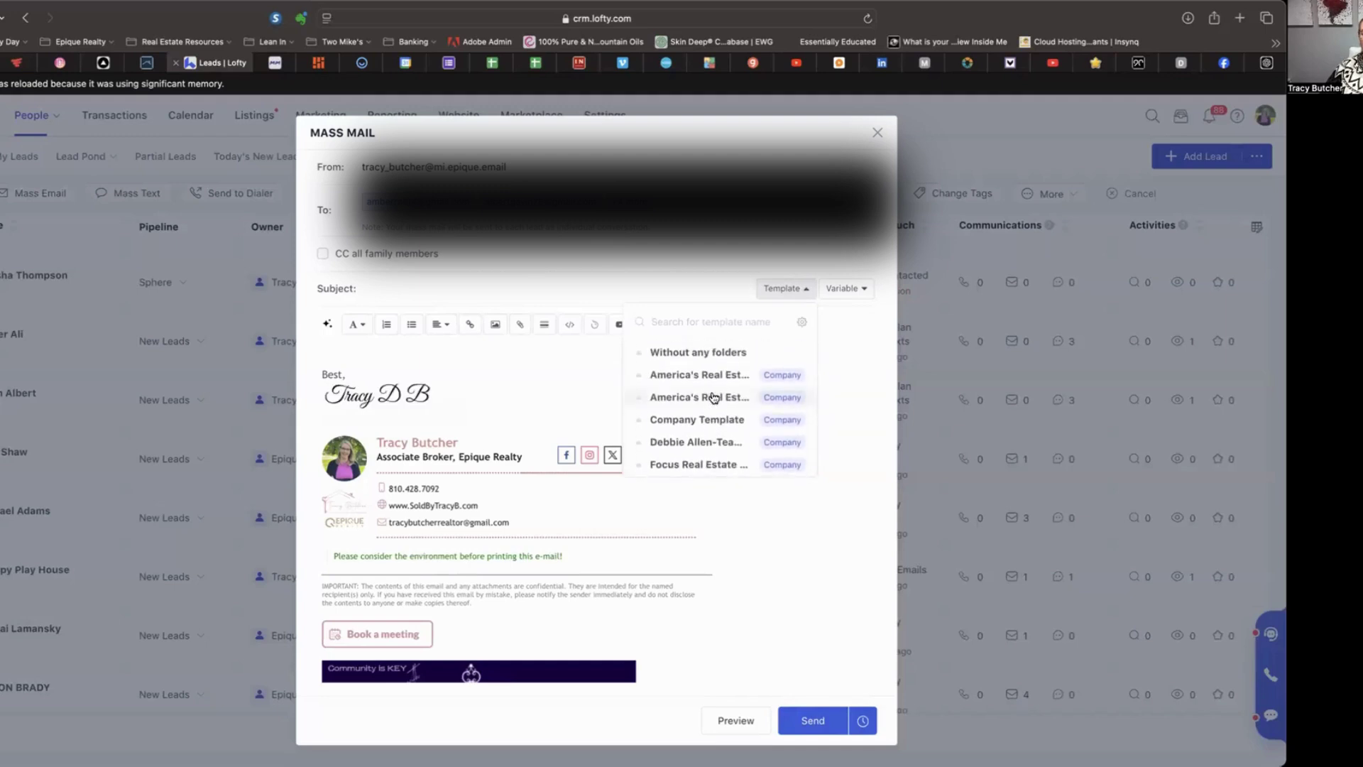
pyautogui.click(661, 355)
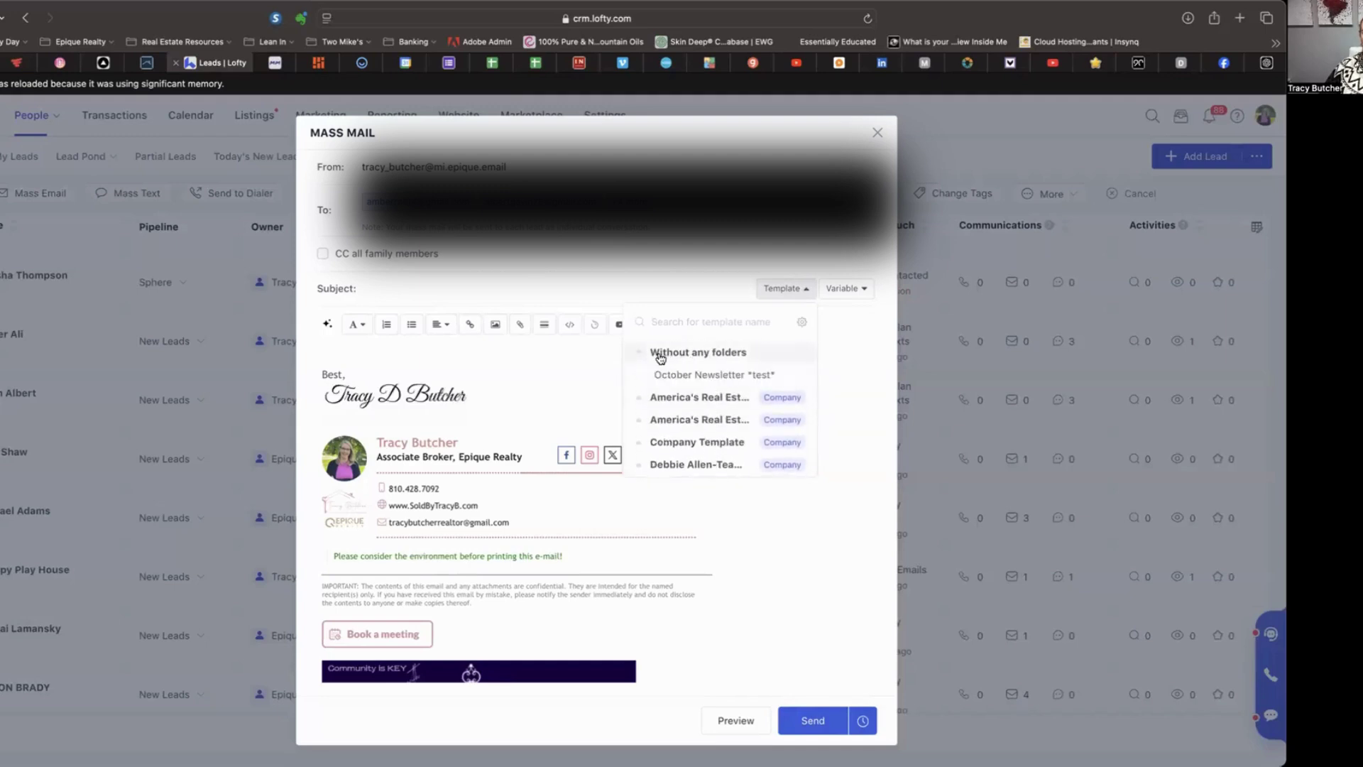
pyautogui.click(700, 375)
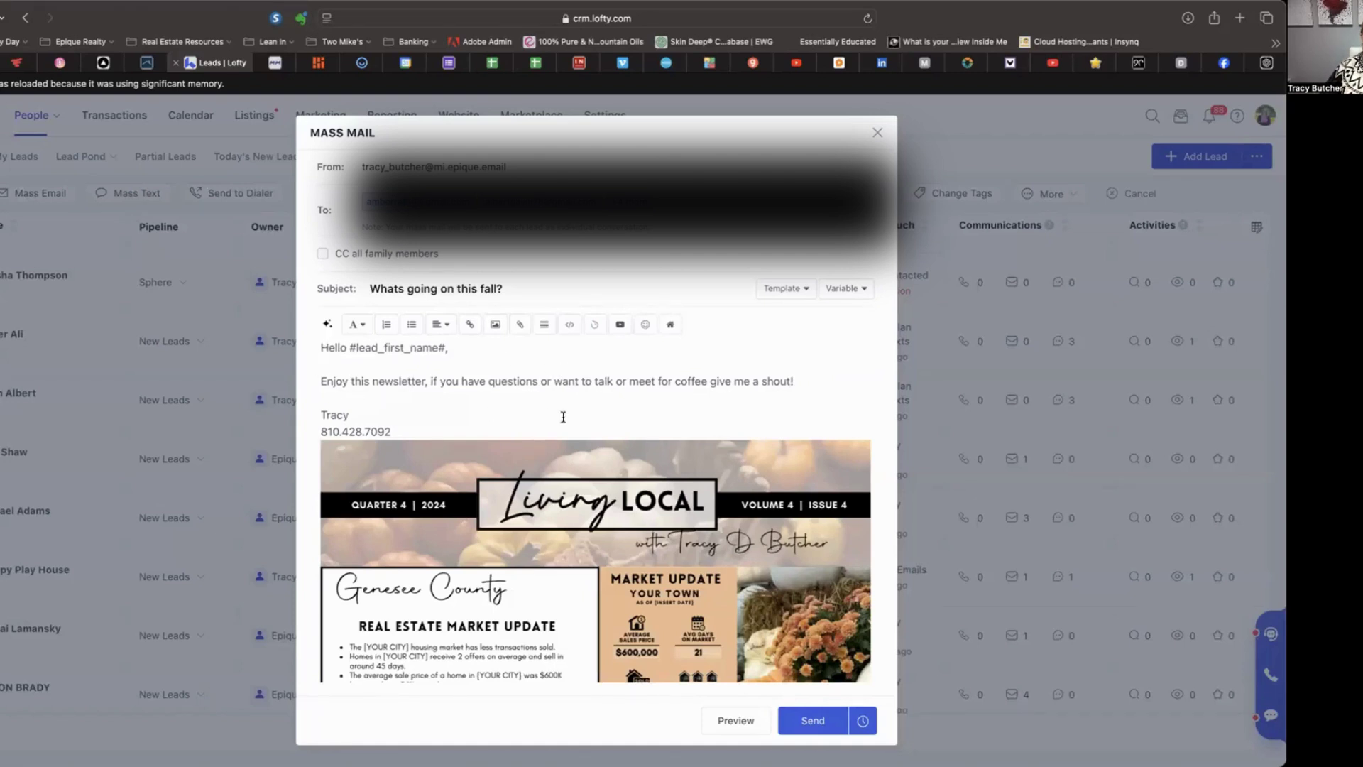
# - Review the newsletter email down to its signature and look at the scheduled sending options without setting a time
pyautogui.scroll(-10, 563, 417)
pyautogui.scroll(-15, 563, 419)
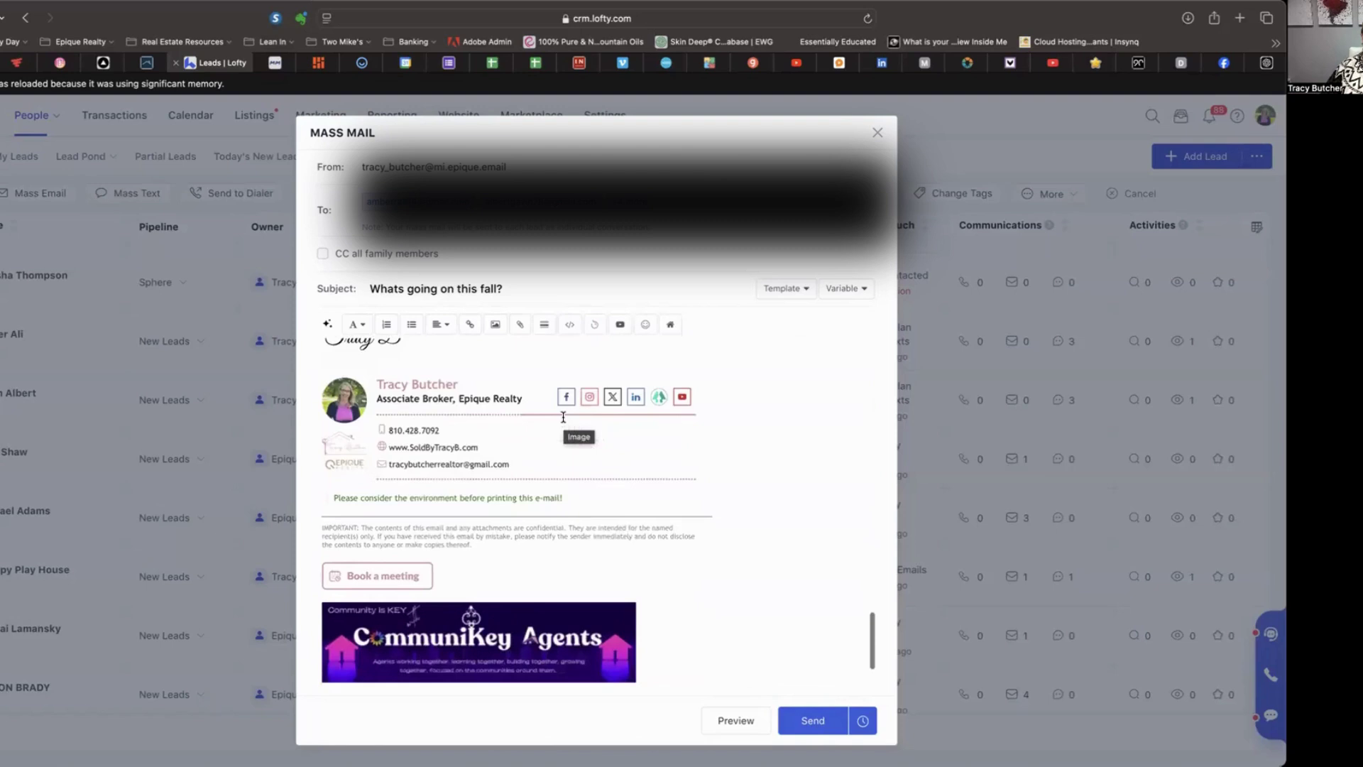
pyautogui.scroll(-3, 563, 417)
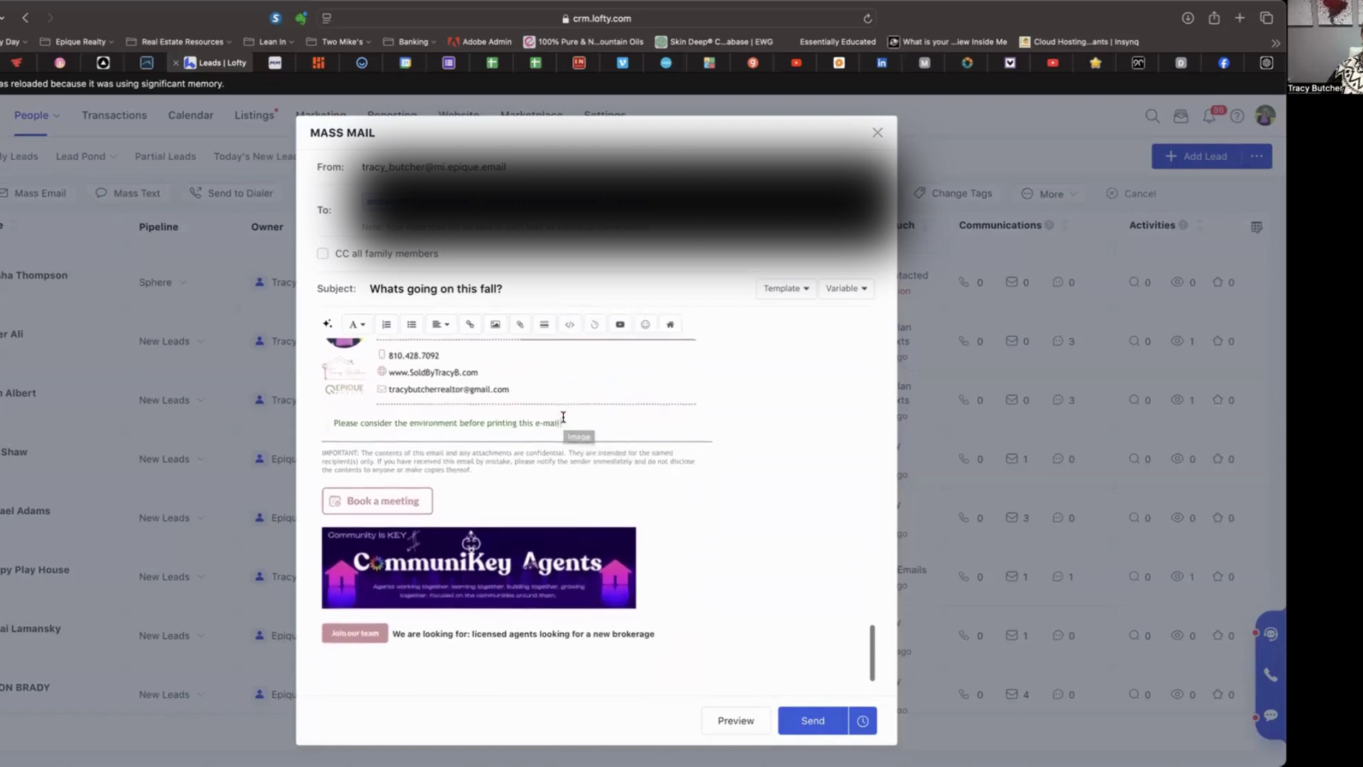
pyautogui.click(863, 722)
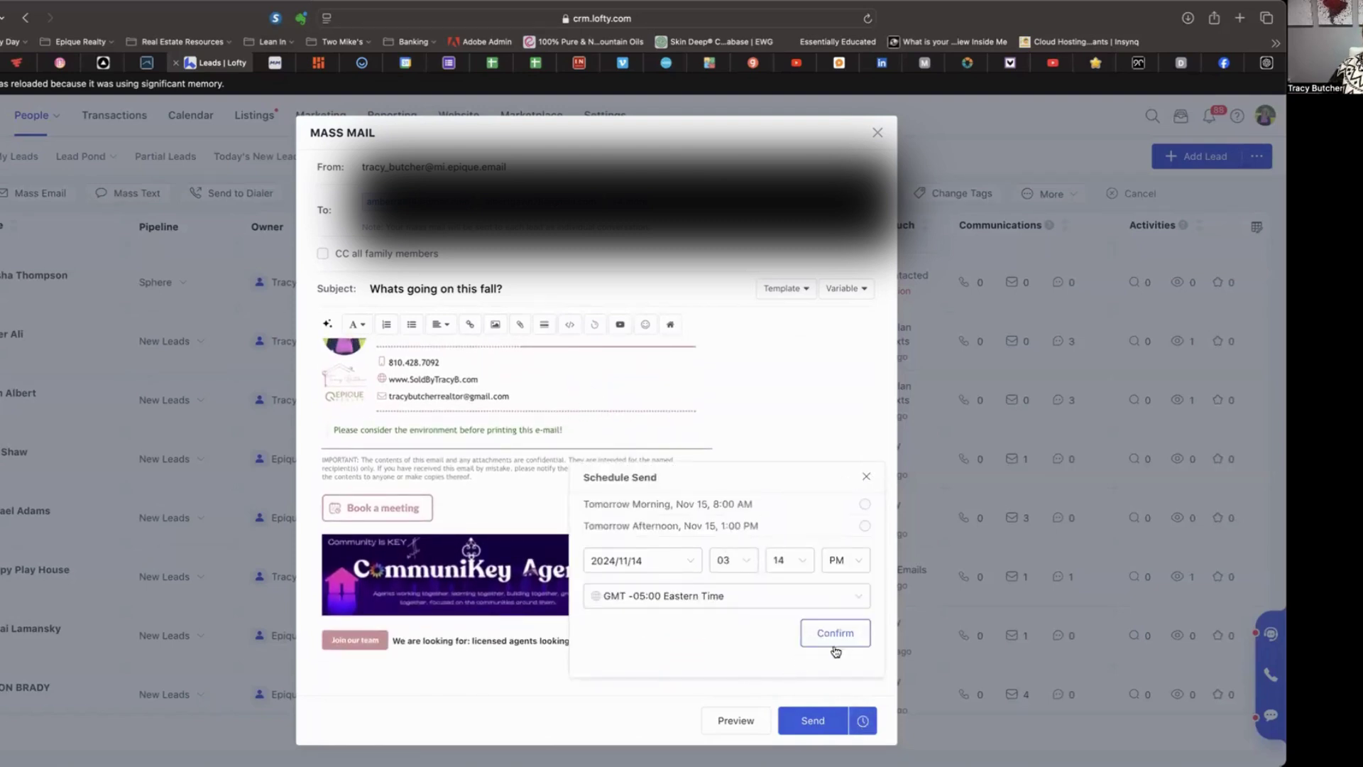
pyautogui.click(867, 475)
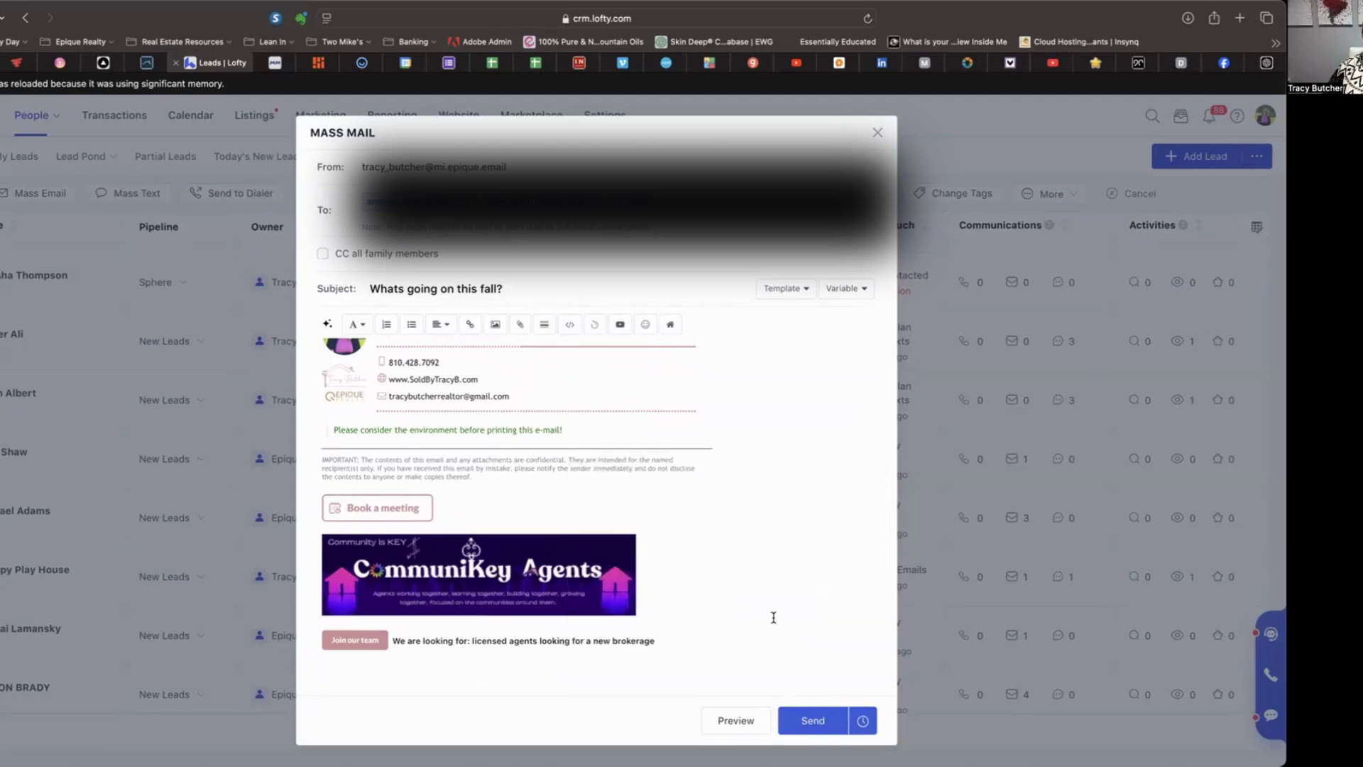
# - Preview the mass email for the first recipient and read it from the greeting through to the signature
pyautogui.click(738, 719)
pyautogui.scroll(-2, 611, 543)
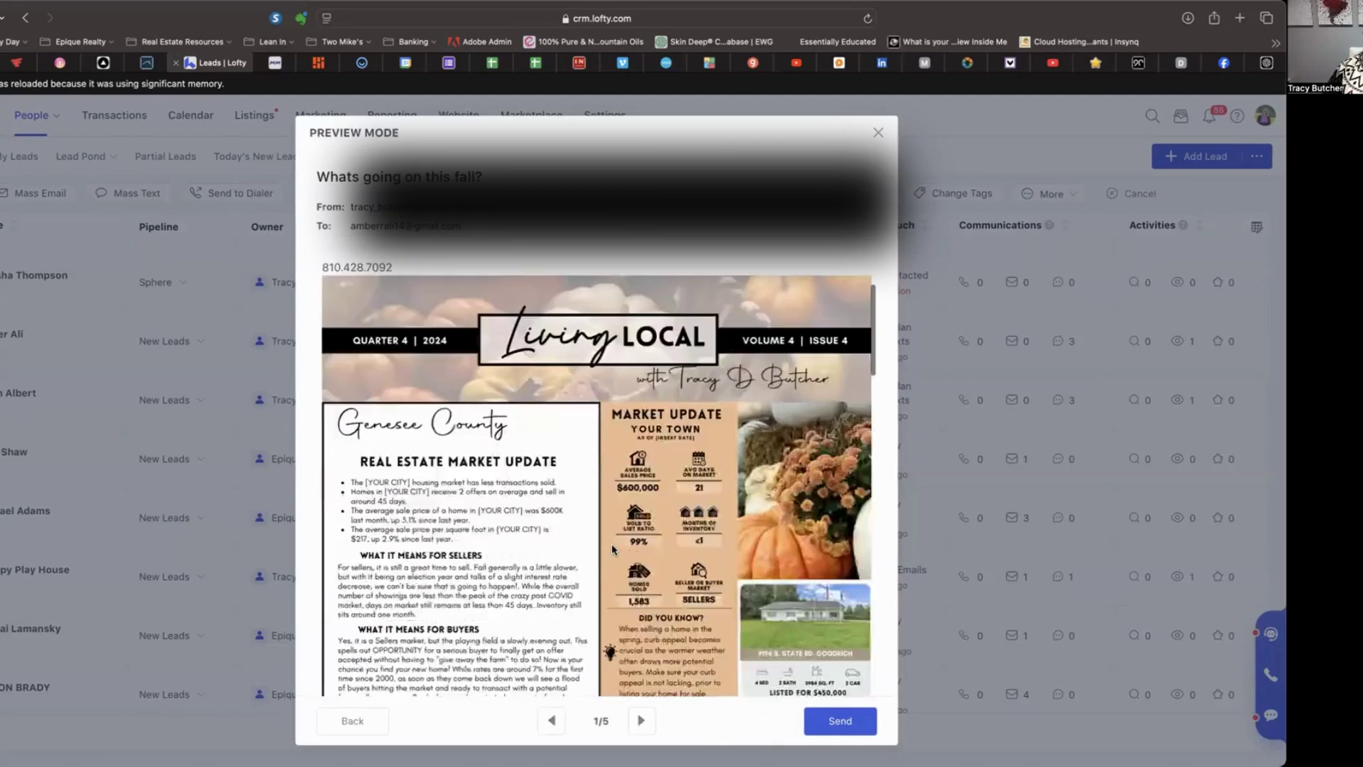
pyautogui.scroll(-15, 612, 543)
pyautogui.scroll(12, 611, 543)
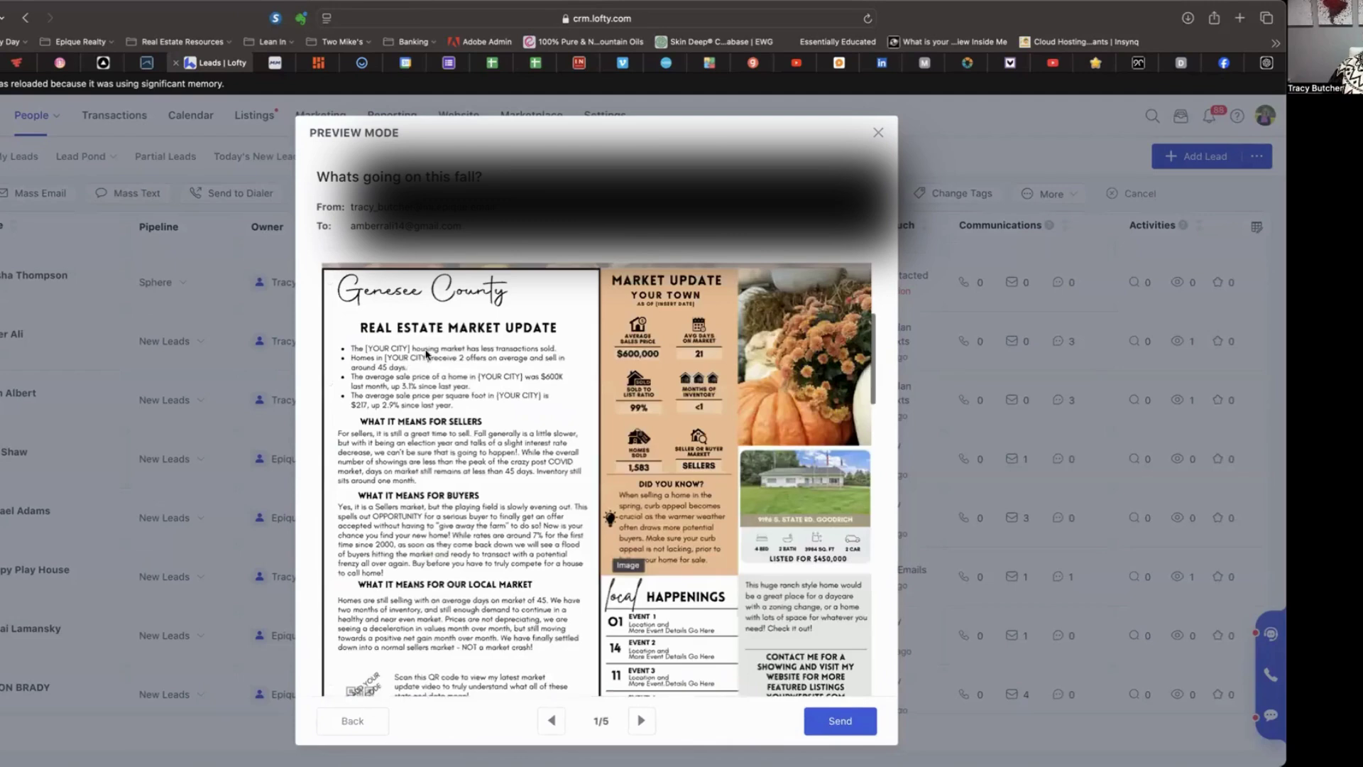
pyautogui.scroll(5, 426, 353)
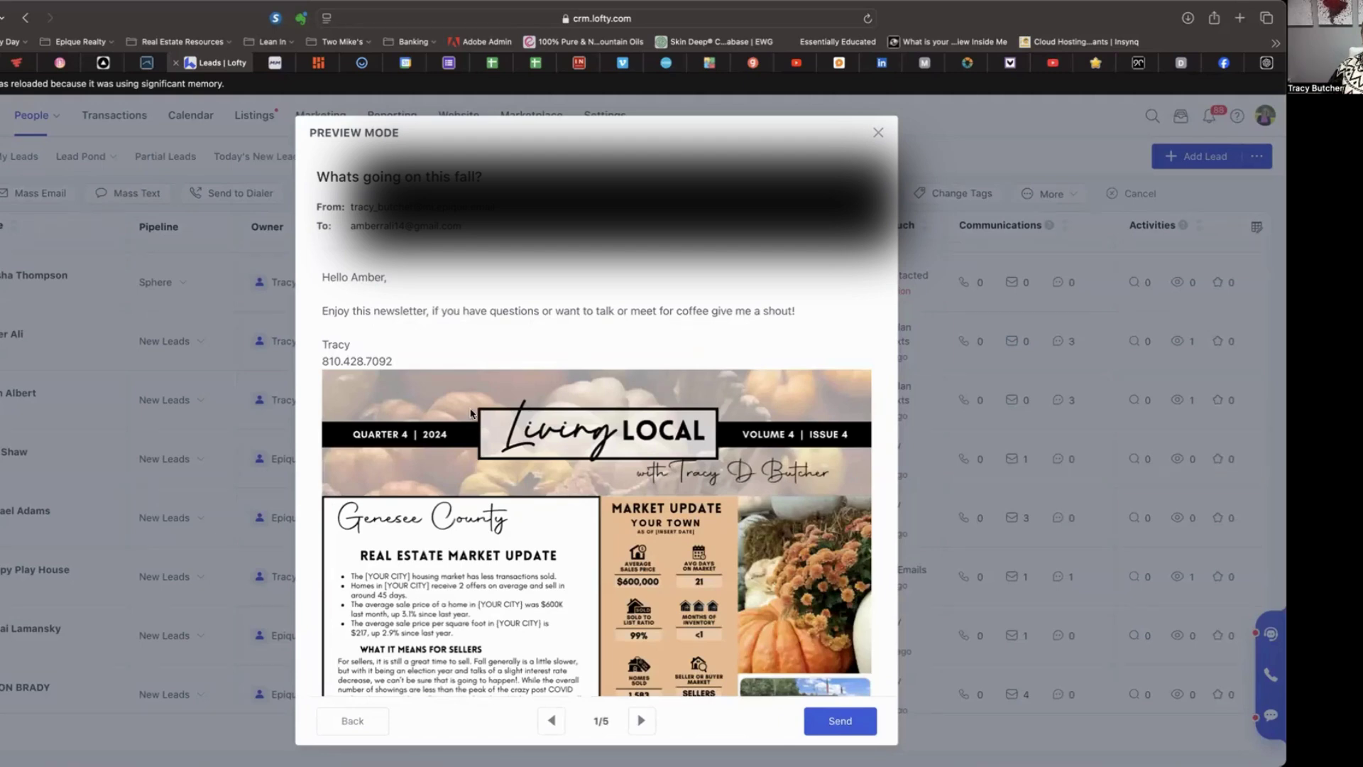
pyautogui.scroll(-20, 471, 413)
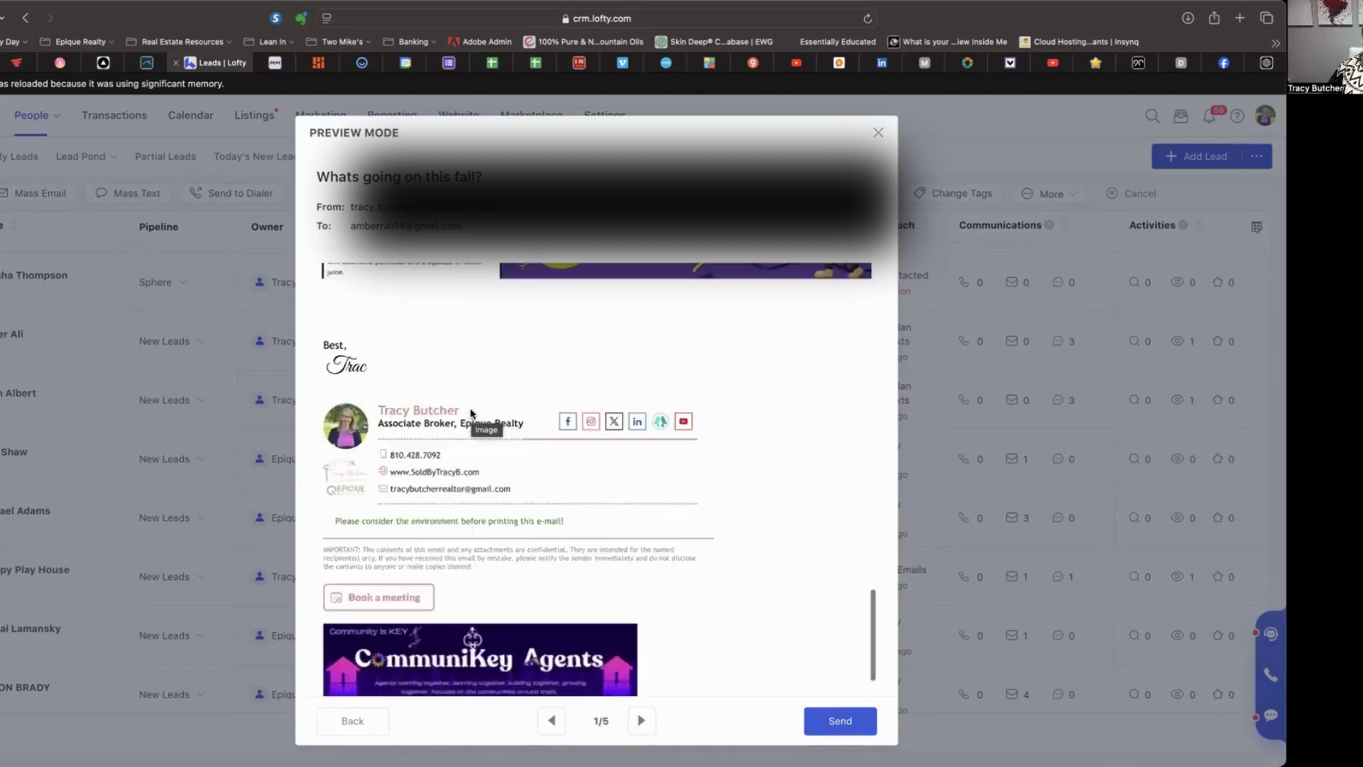
pyautogui.scroll(20, 435, 490)
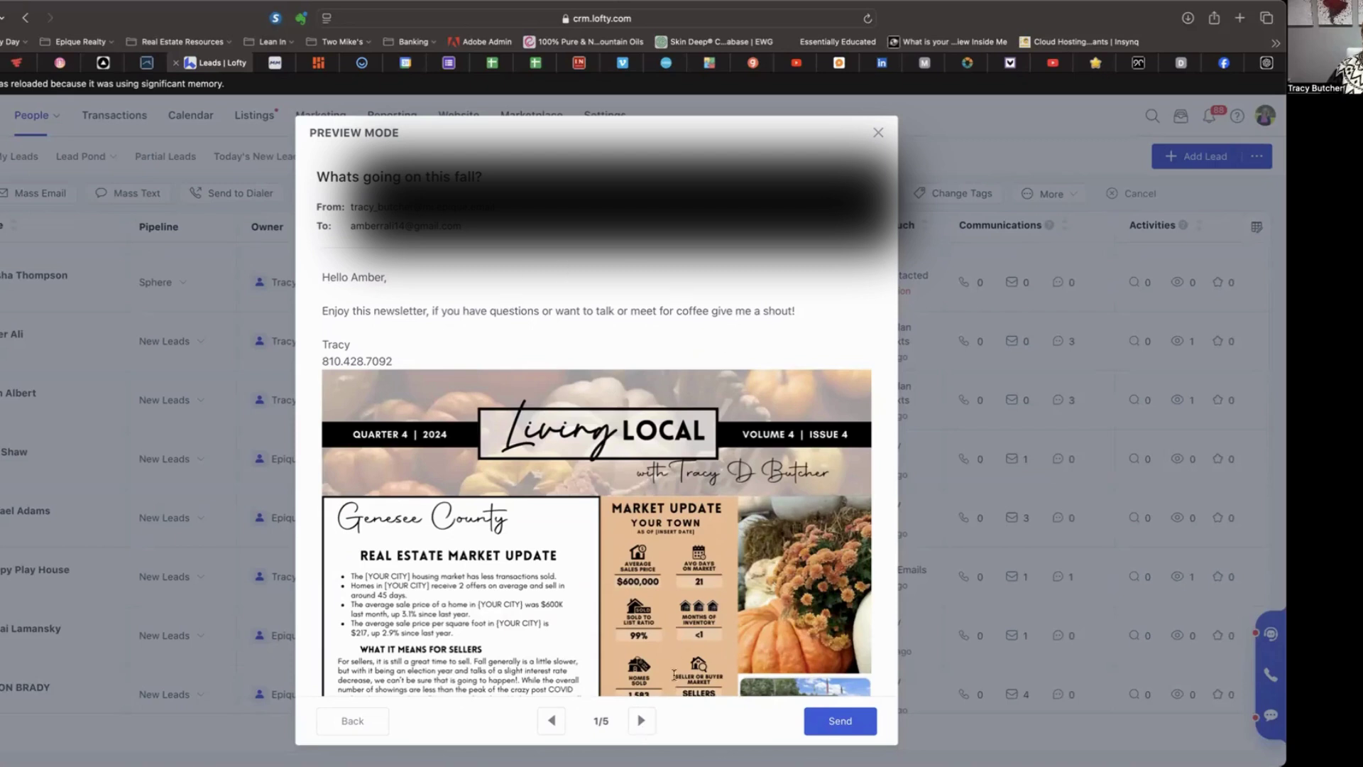
# - Step through the previews for the remaining recipients and close the mass email without sending it
pyautogui.click(641, 721)
pyautogui.click(641, 721)
pyautogui.click(641, 721)
pyautogui.click(641, 721)
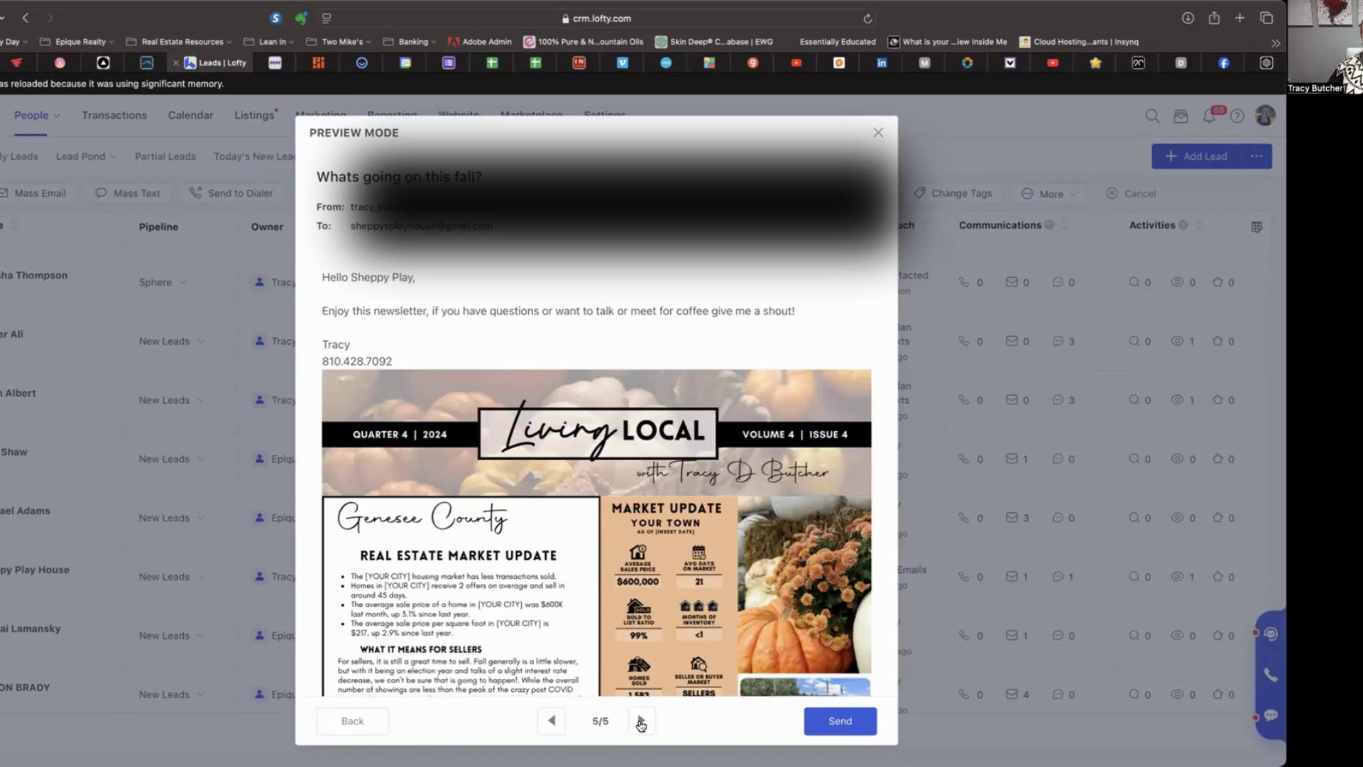
pyautogui.click(641, 721)
pyautogui.click(347, 722)
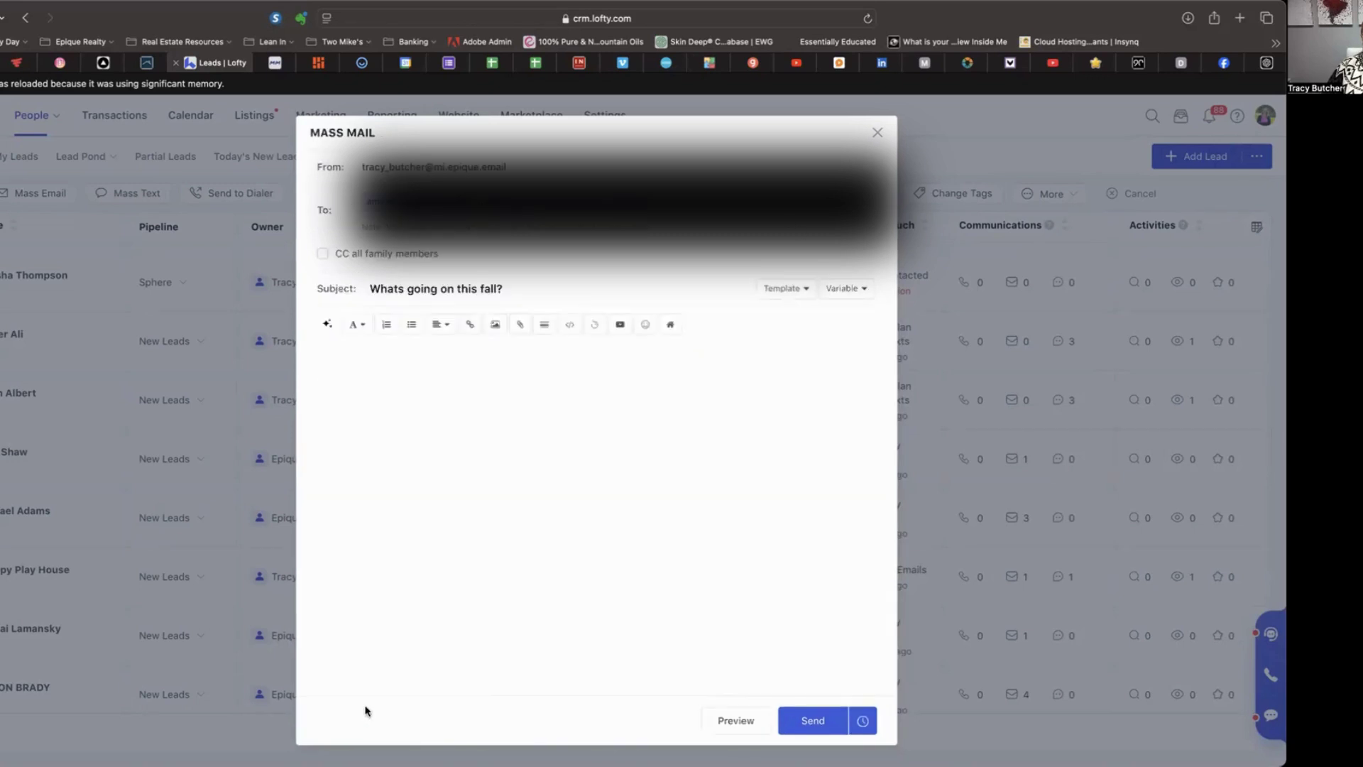
pyautogui.click(878, 133)
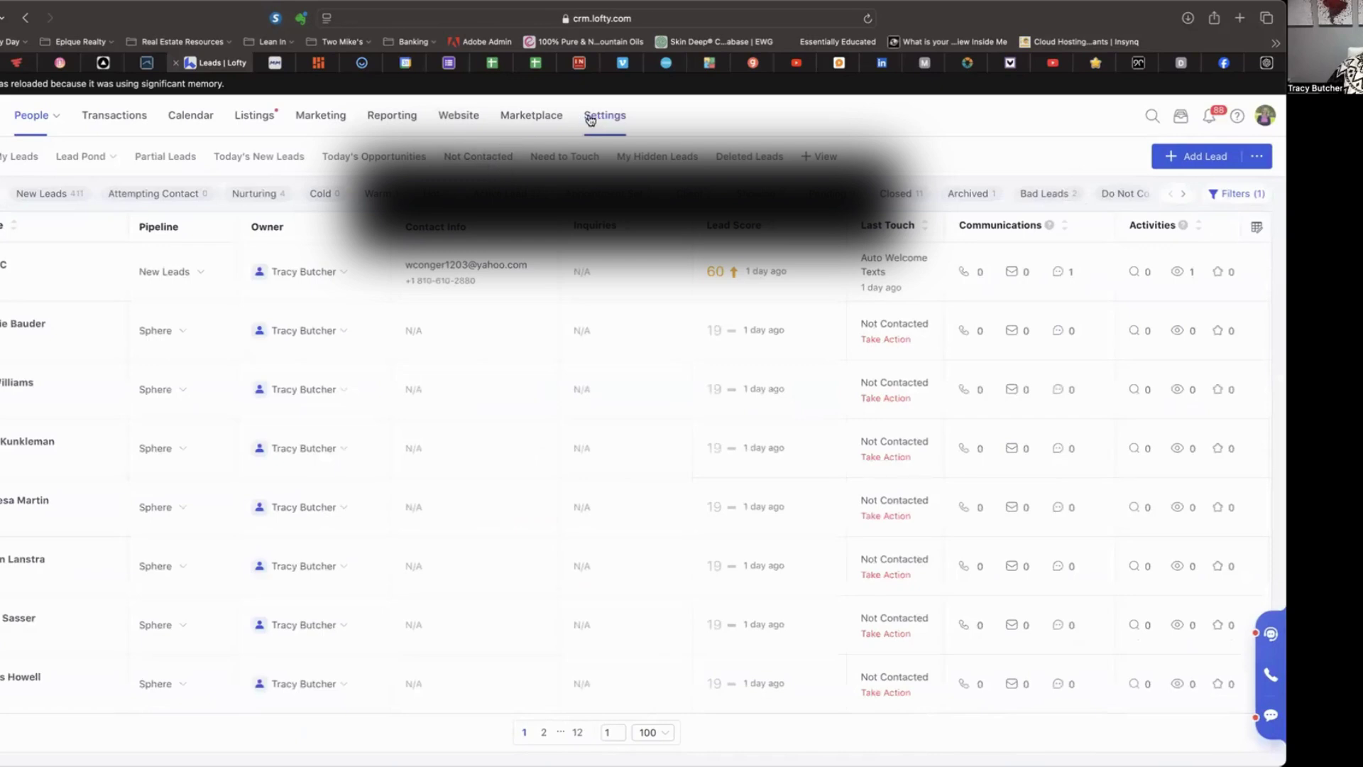
# - Open the Marketing area and look through its list of tools
pyautogui.click(342, 121)
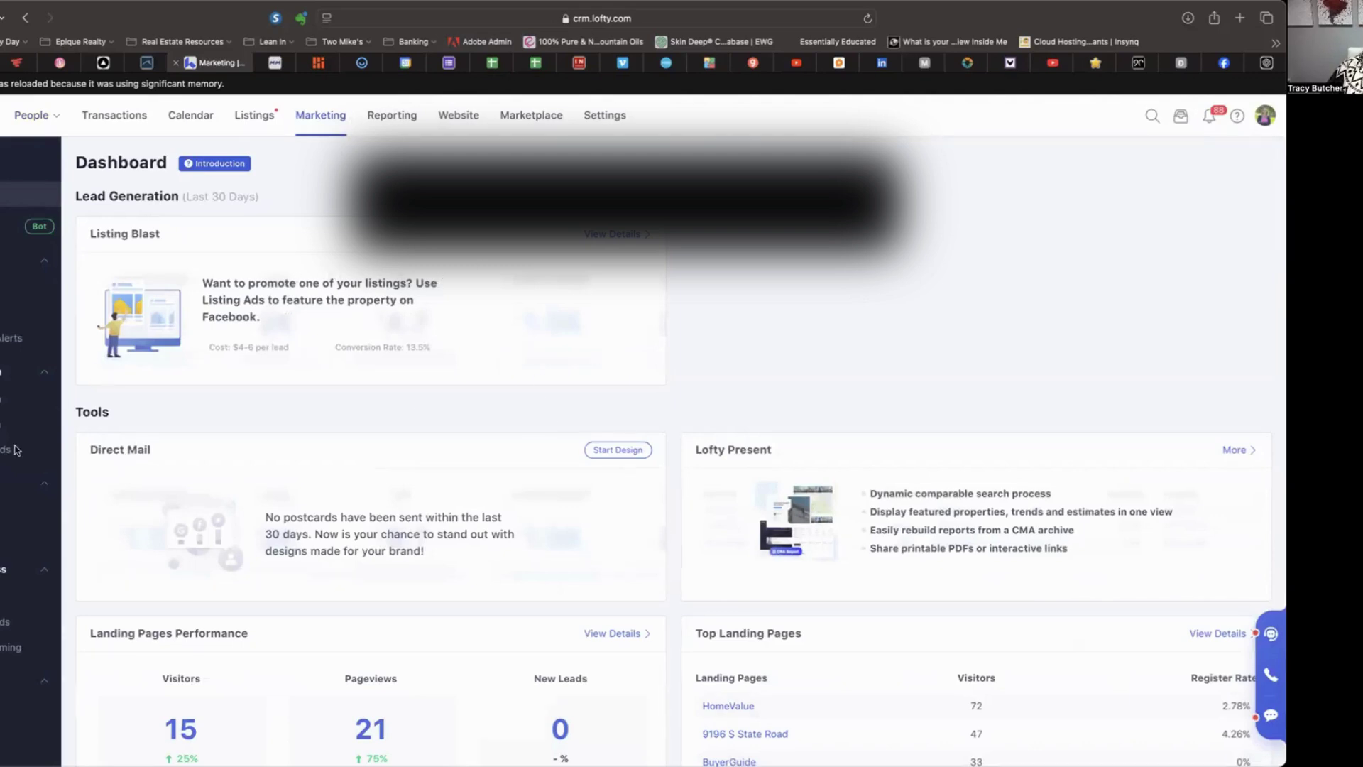
pyautogui.scroll(-3, 28, 522)
pyautogui.scroll(3, 28, 522)
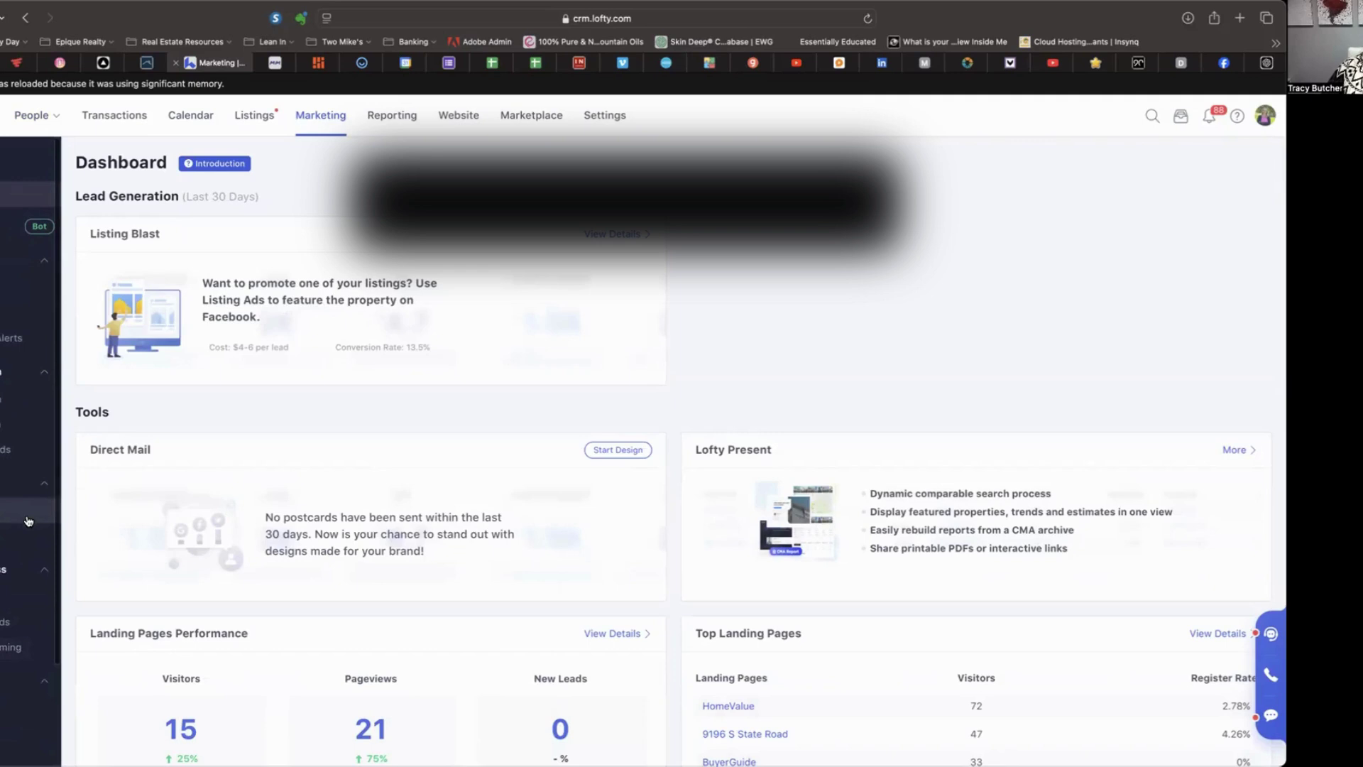
pyautogui.scroll(-3, 29, 522)
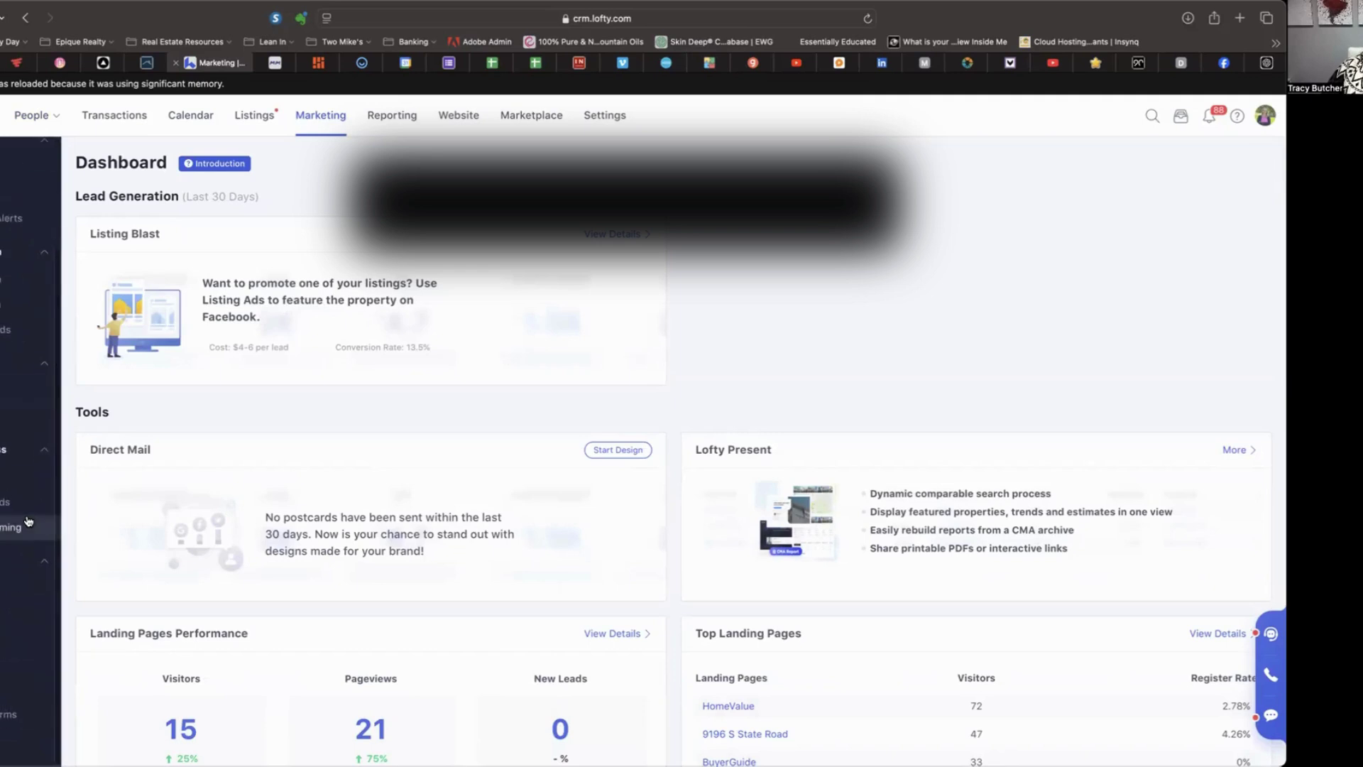
# - Open the email templates in the communication settings
pyautogui.click(606, 118)
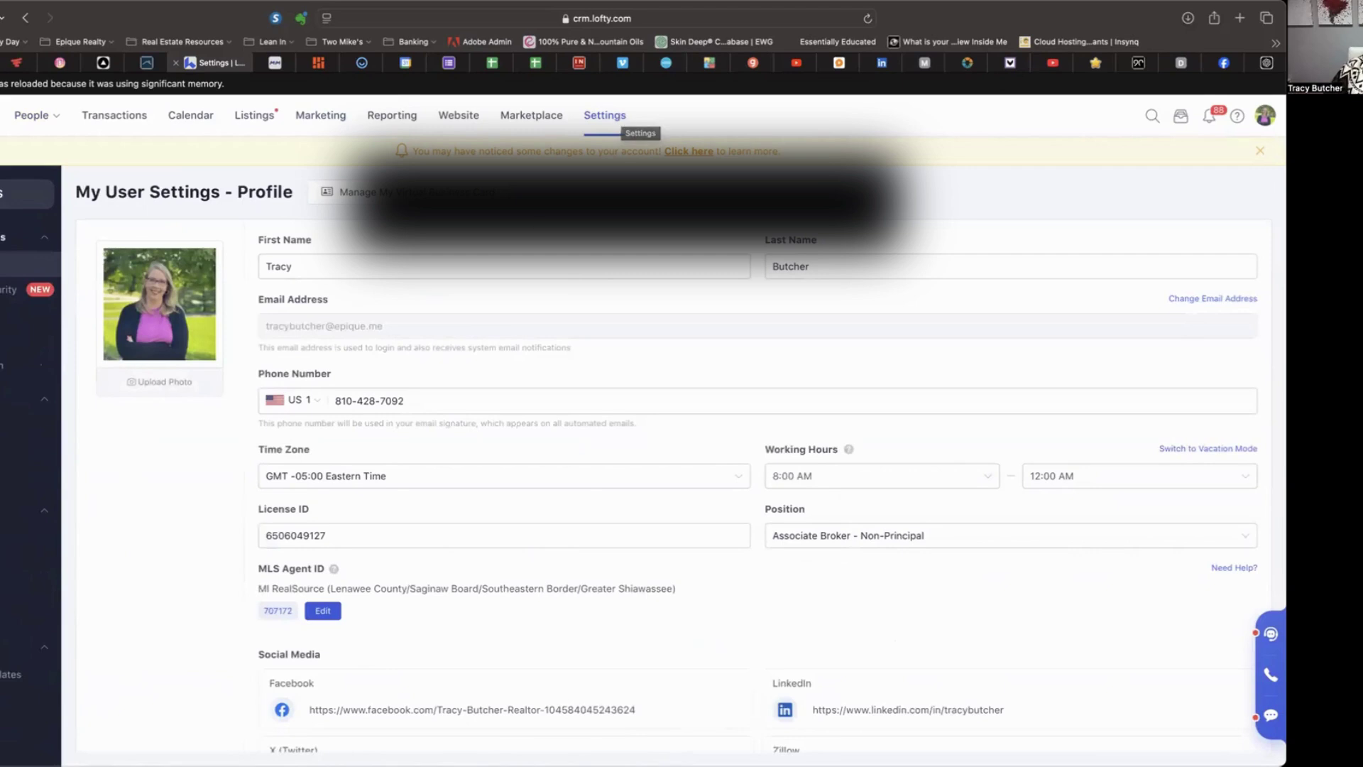
pyautogui.click(28, 426)
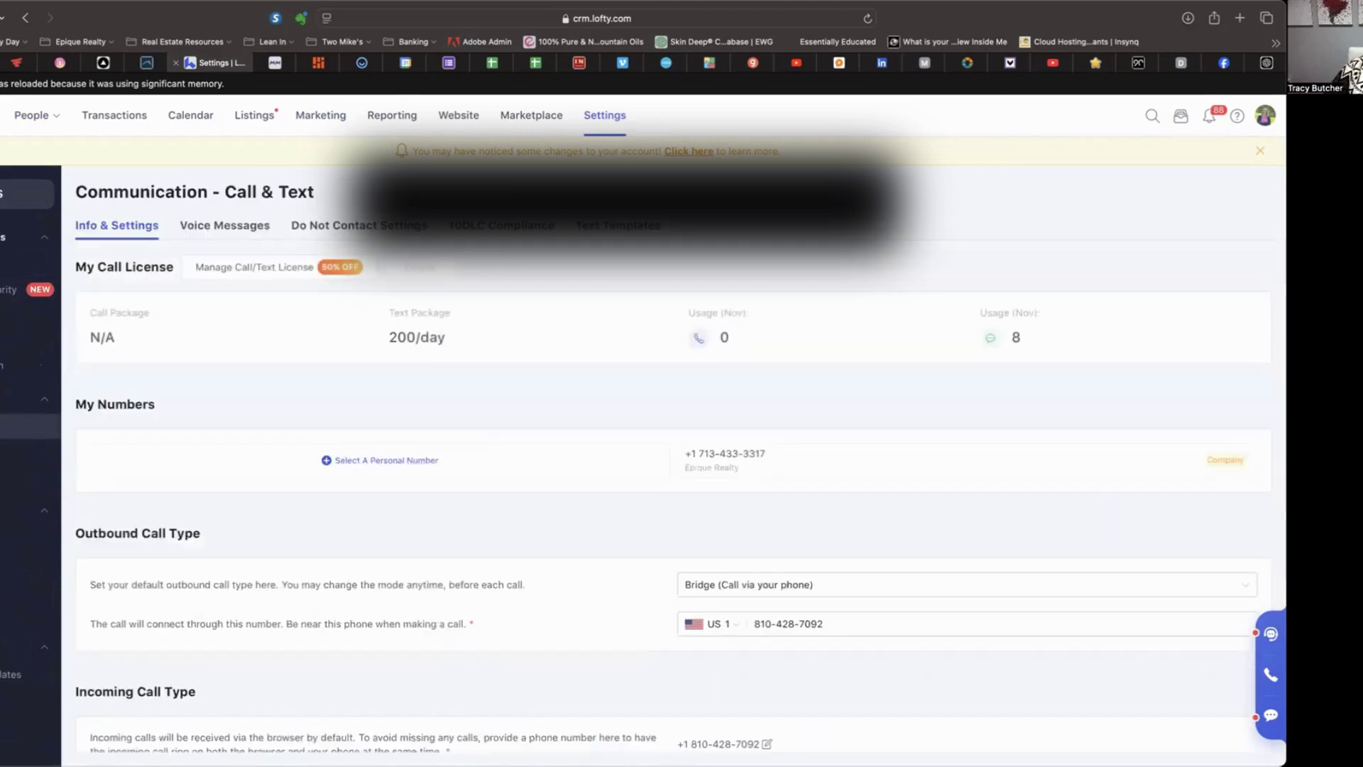
pyautogui.click(32, 451)
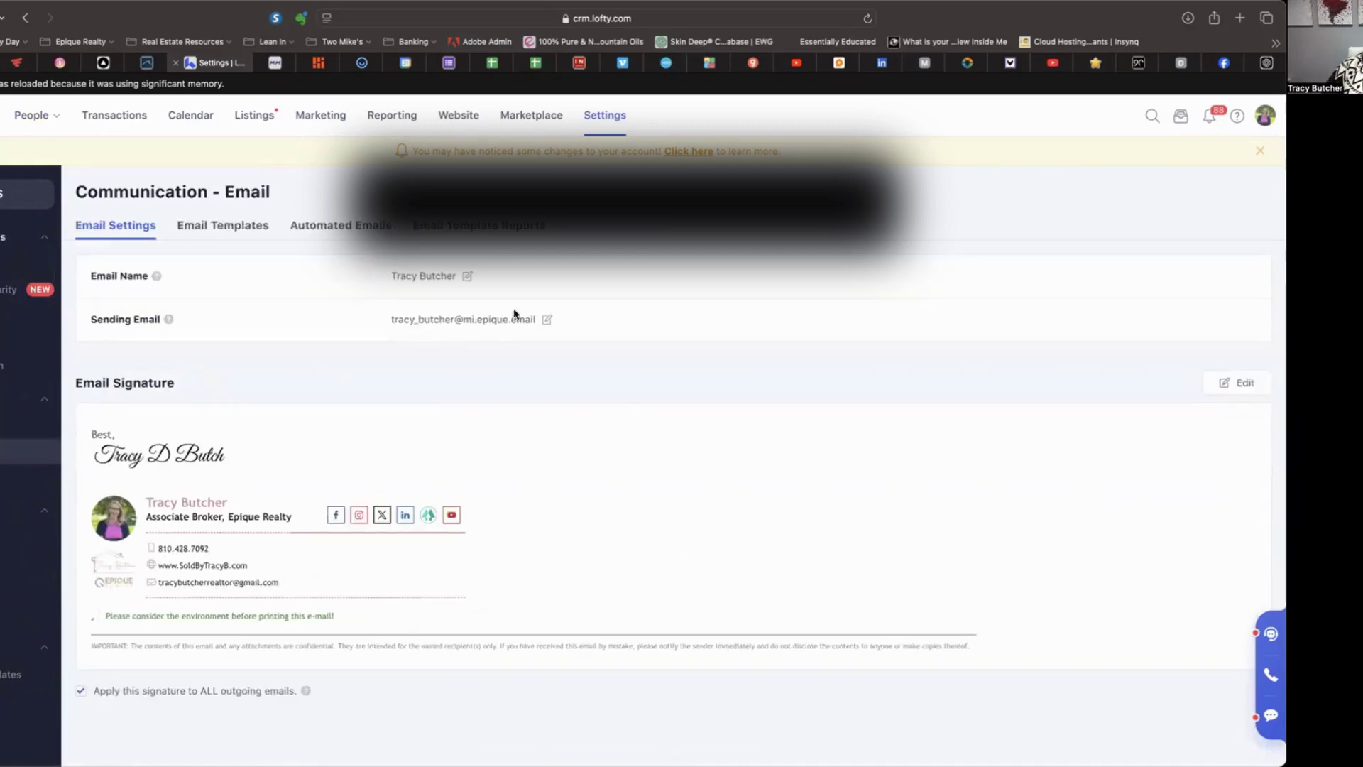
pyautogui.click(209, 229)
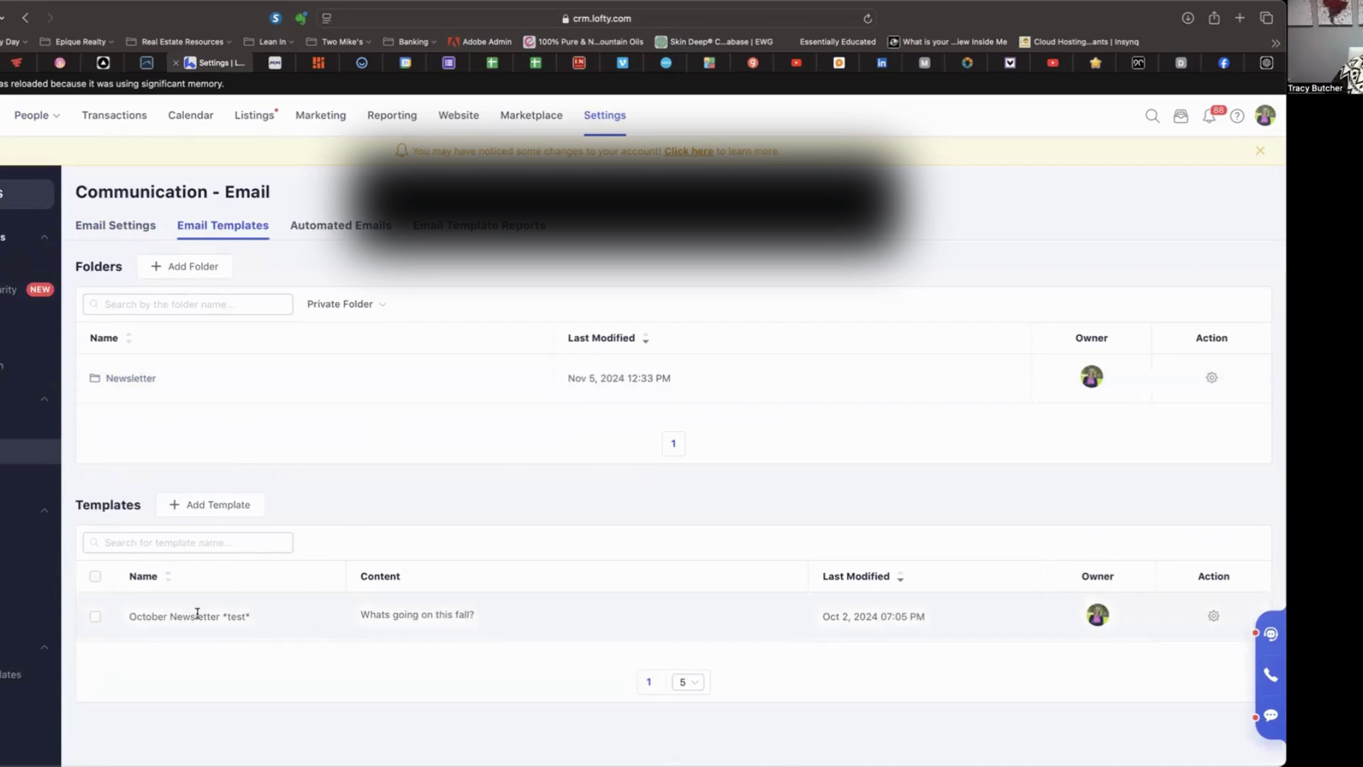
# - Move the October Newsletter *test* template into the Newsletter folder and save the change
pyautogui.click(1217, 619)
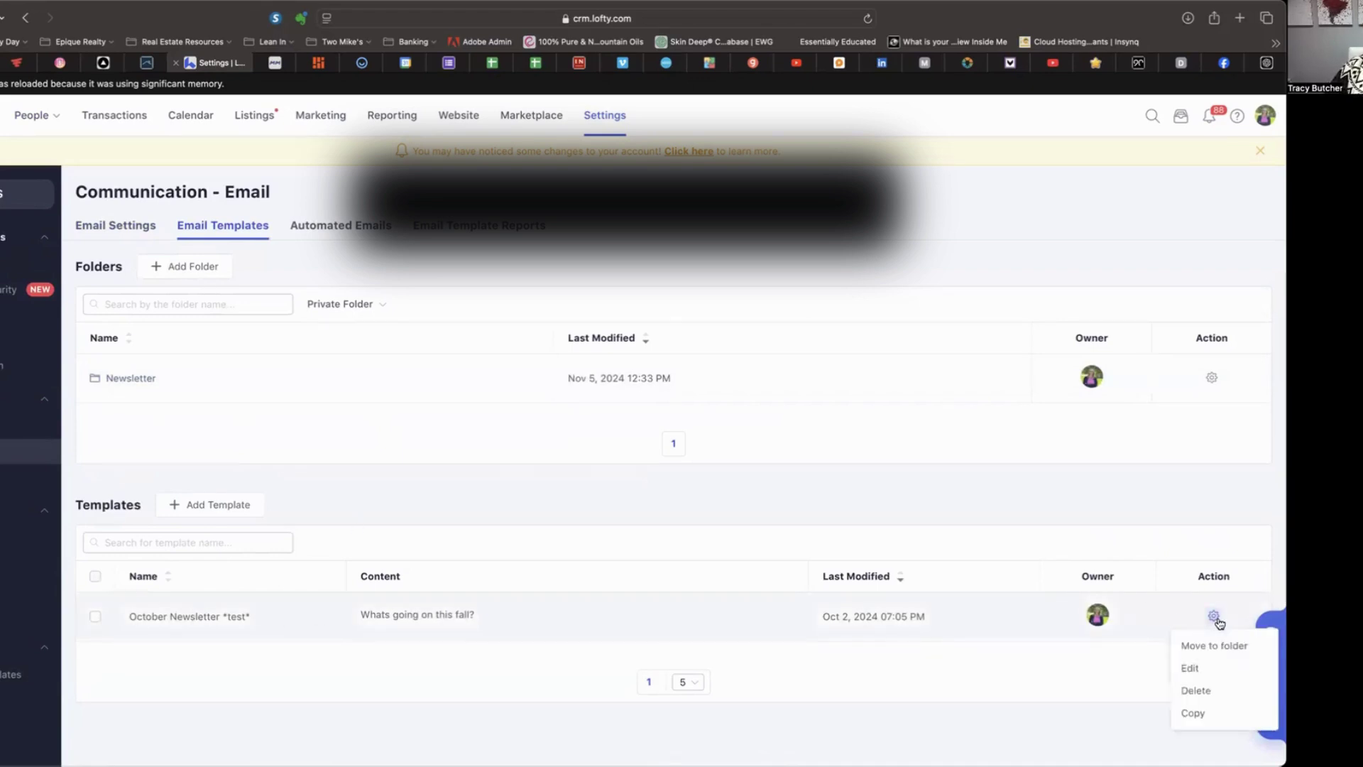
pyautogui.click(1215, 646)
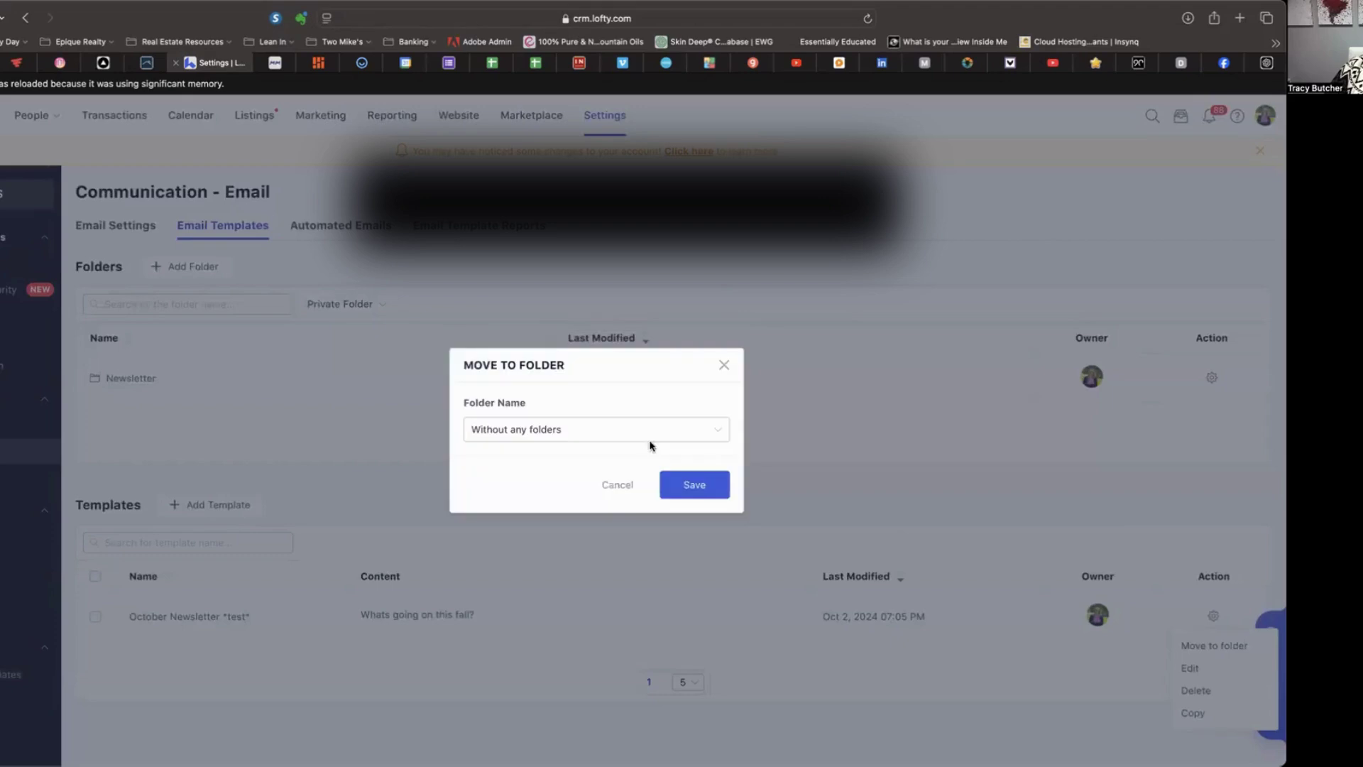
pyautogui.click(654, 435)
pyautogui.click(512, 505)
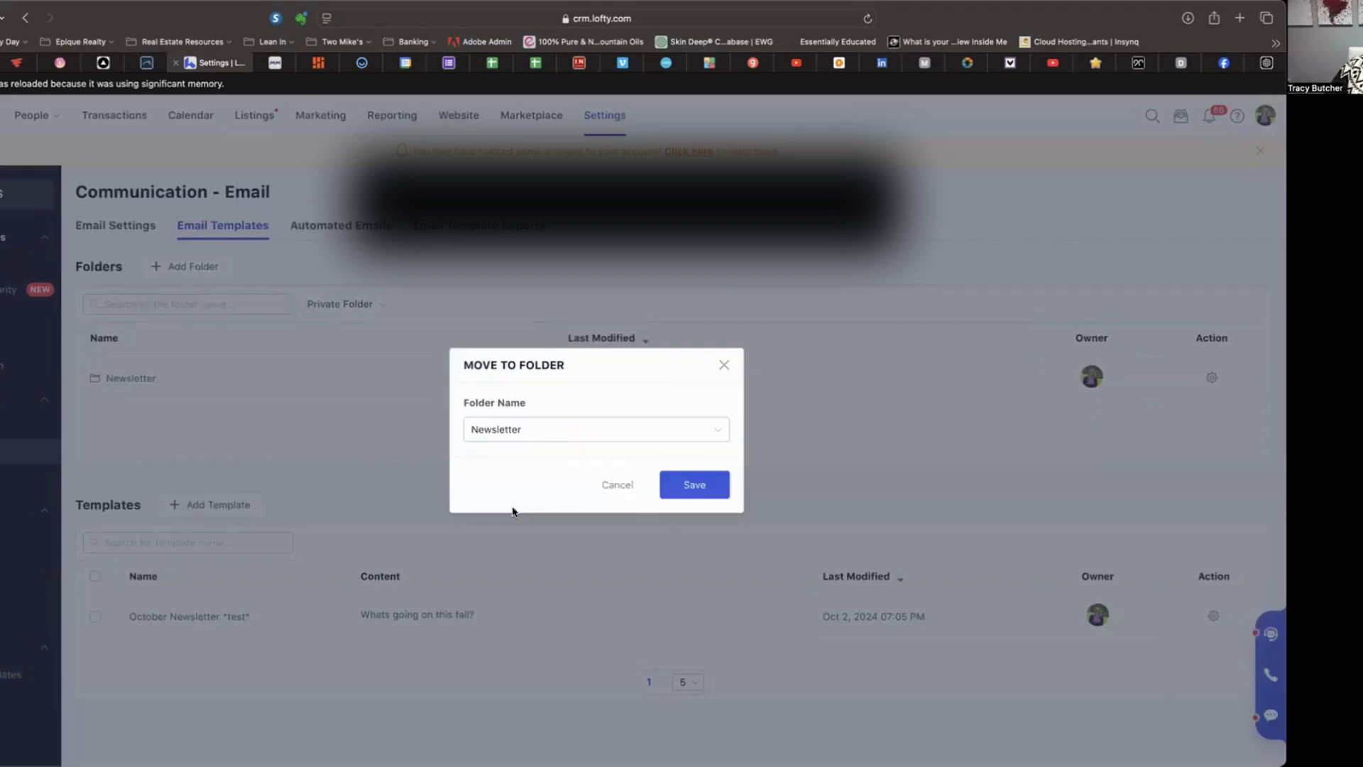
pyautogui.click(693, 483)
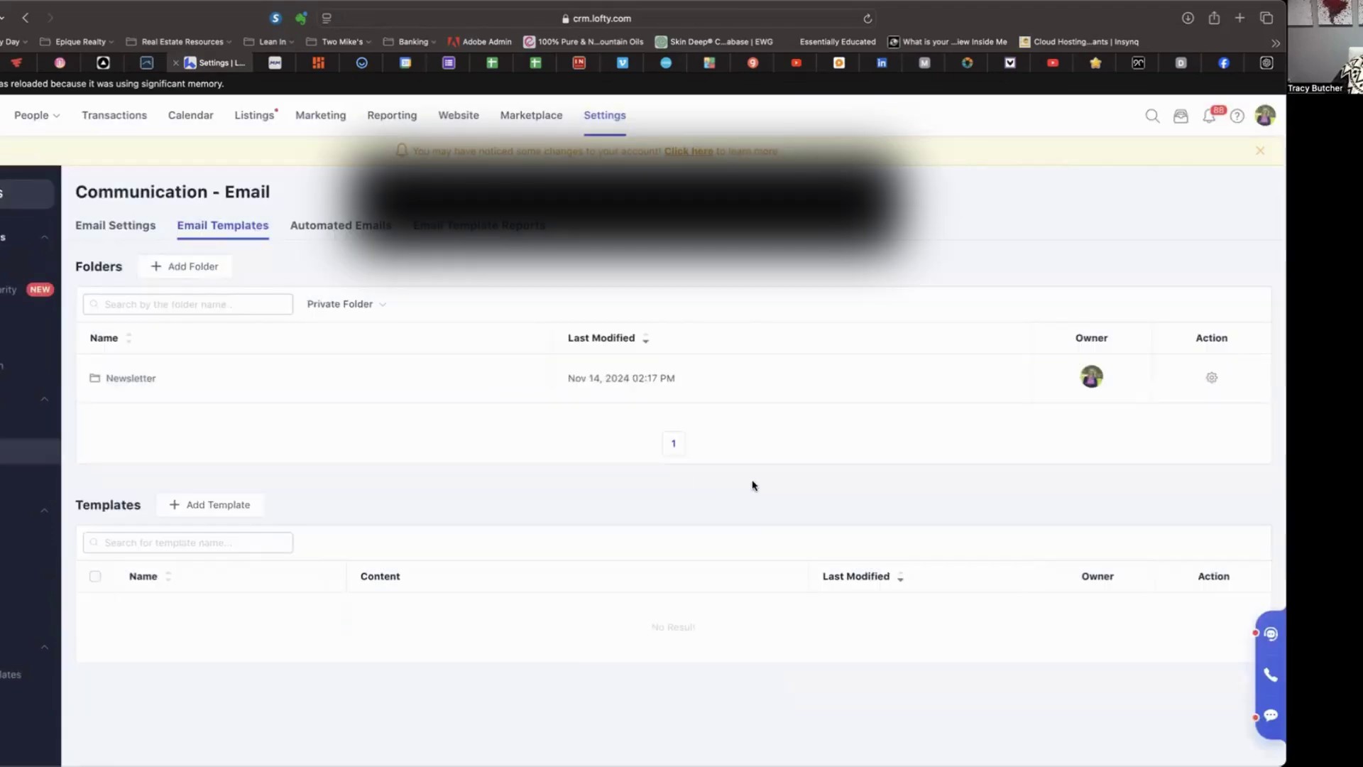
# - Add a new email template named "November Newsletter Test"
pyautogui.click(230, 511)
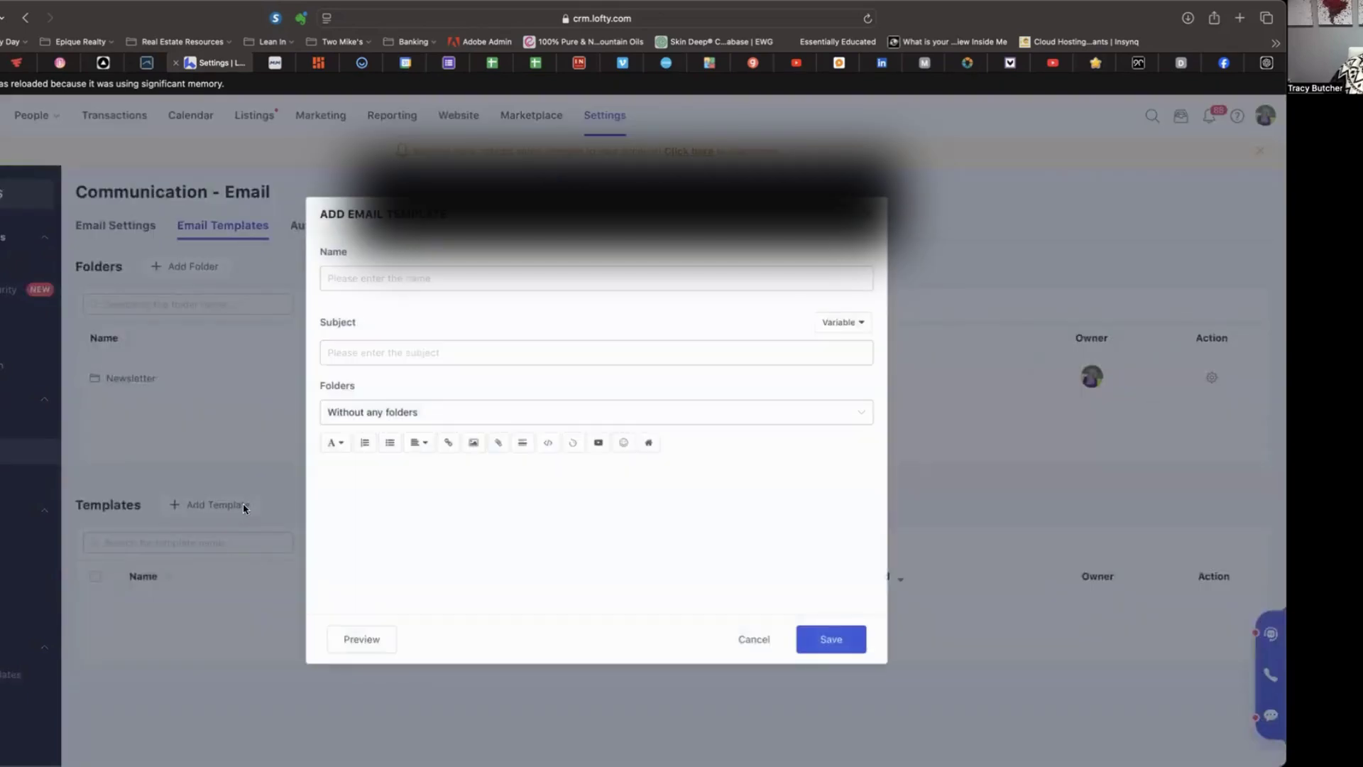
pyautogui.click(415, 277)
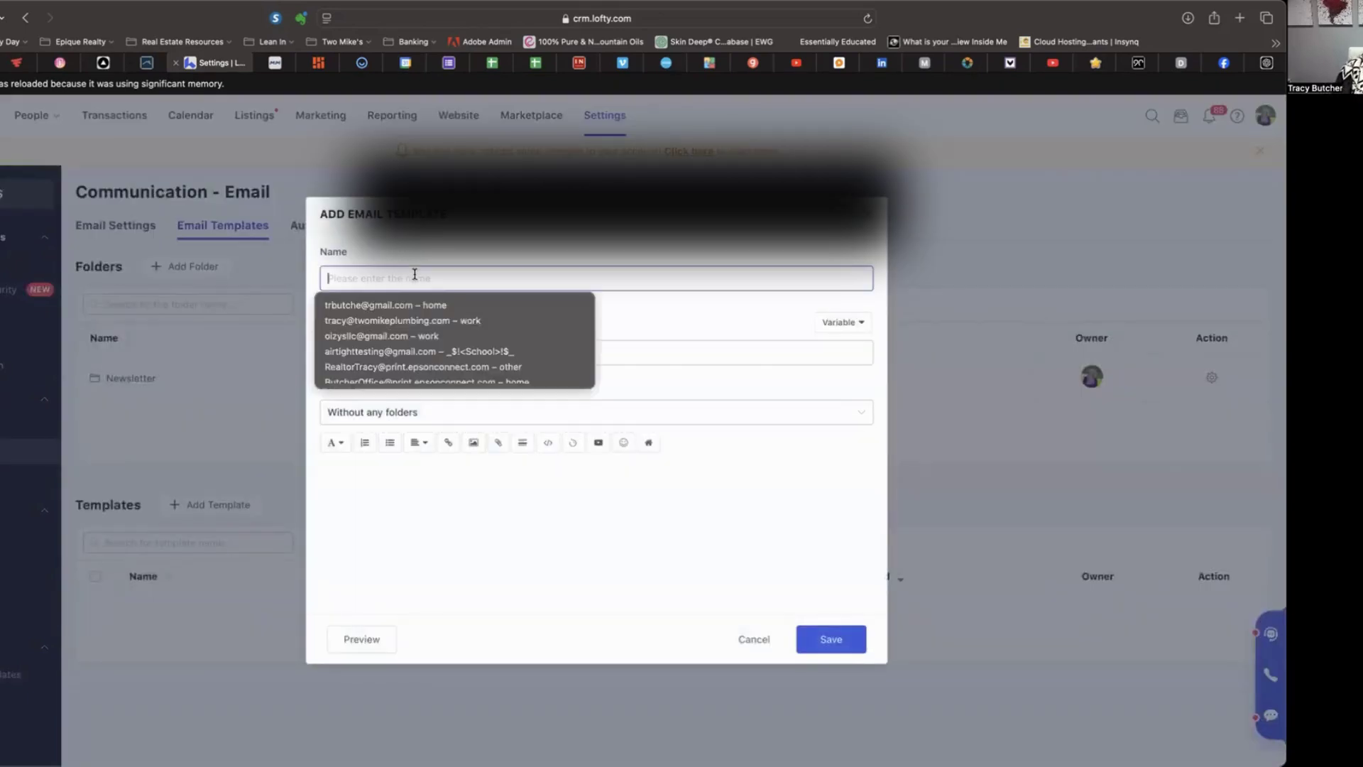
pyautogui.write('Nove')
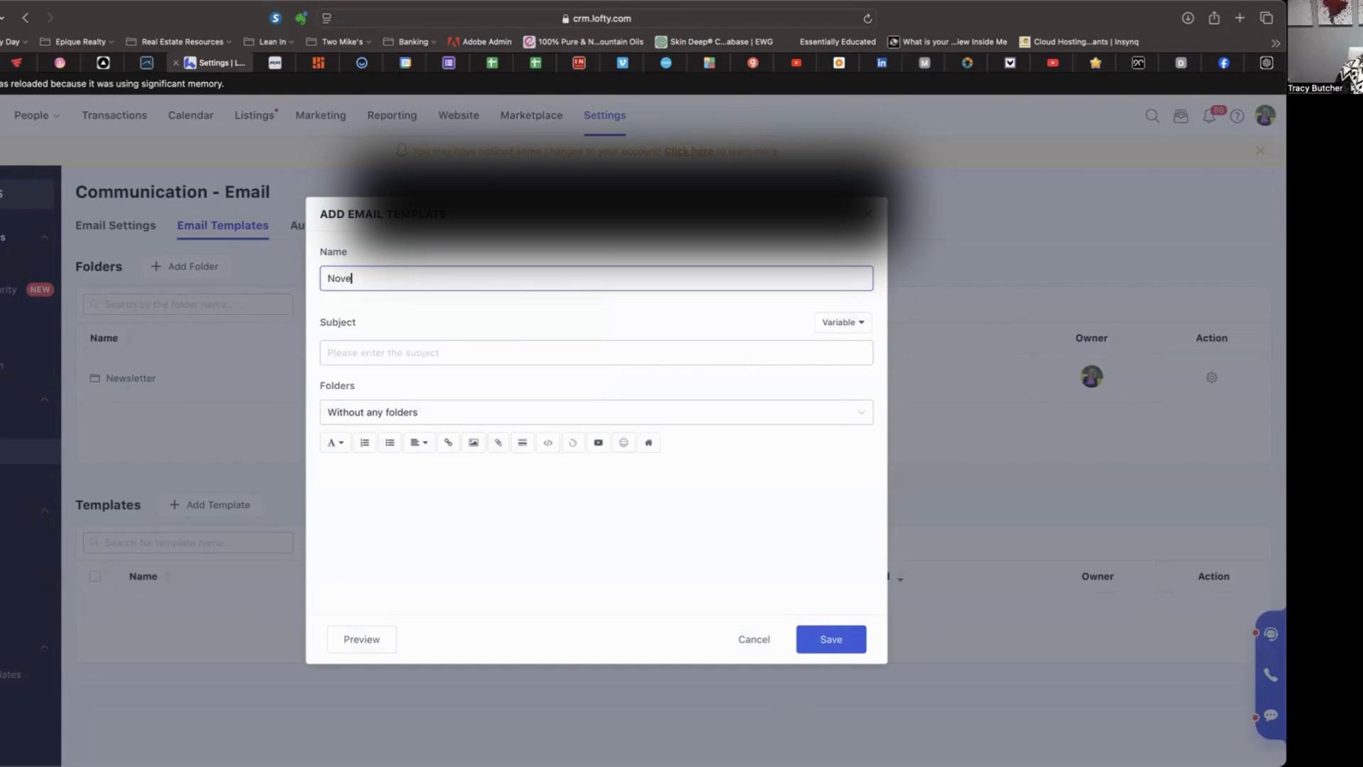
pyautogui.write('mber Newsletter Test')
# - Set the template's subject to "November Community Update" and assign it to the Newsletter folder
pyautogui.press('Tab')
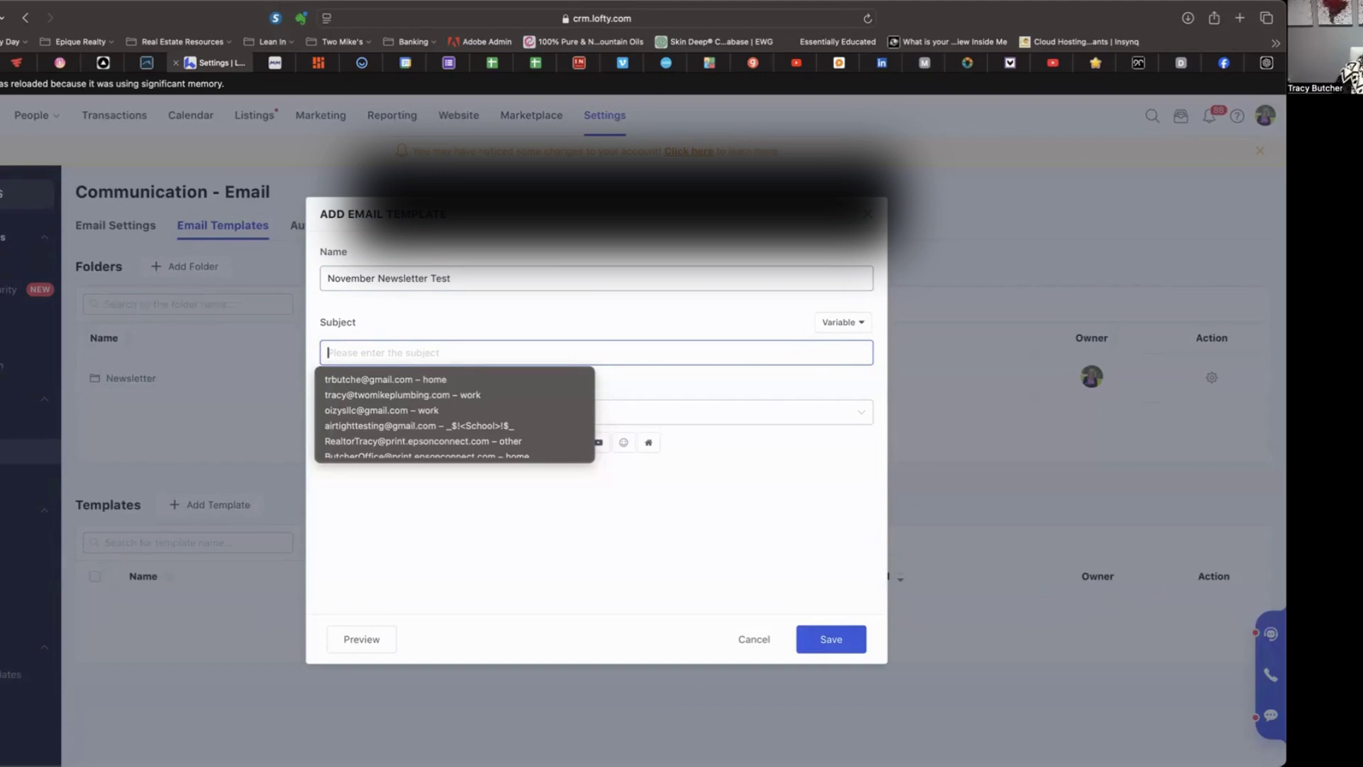
pyautogui.scroll(-3, 413, 395)
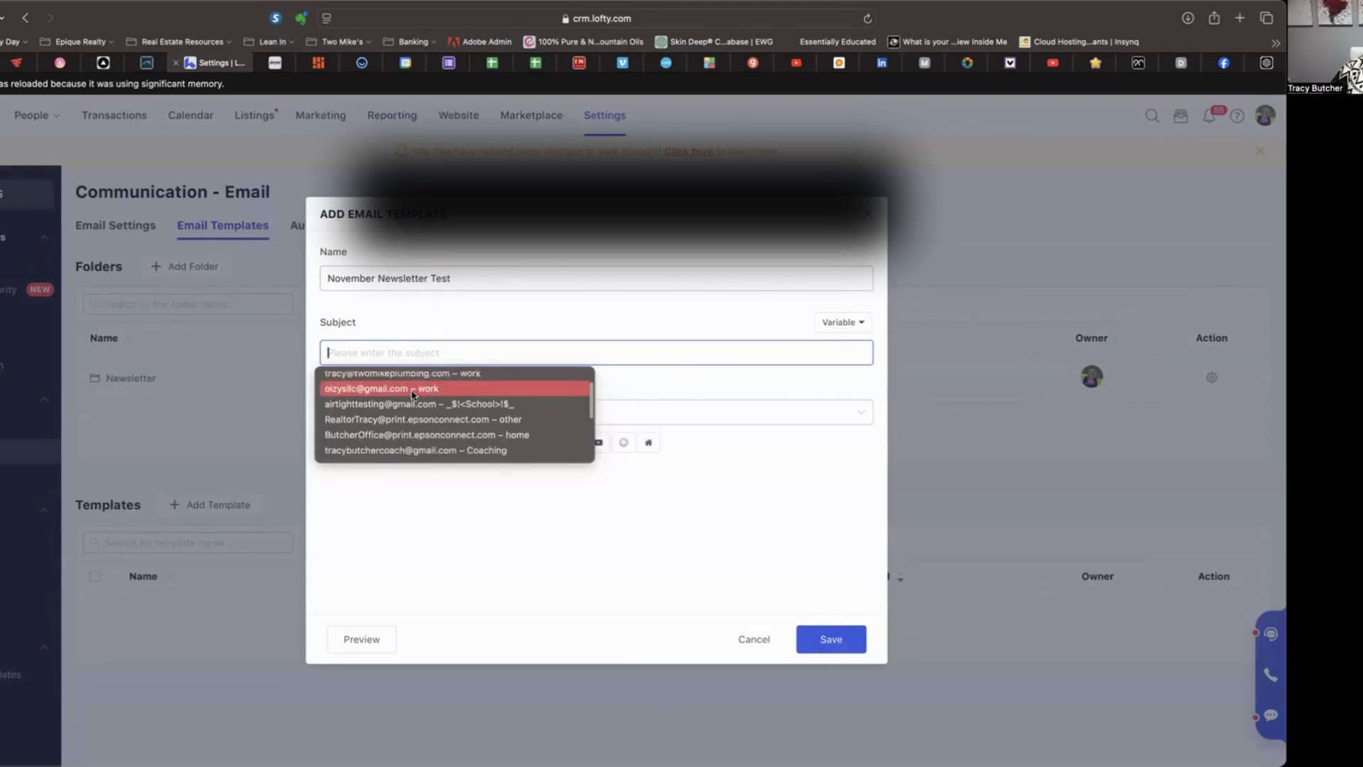
pyautogui.scroll(-1, 414, 394)
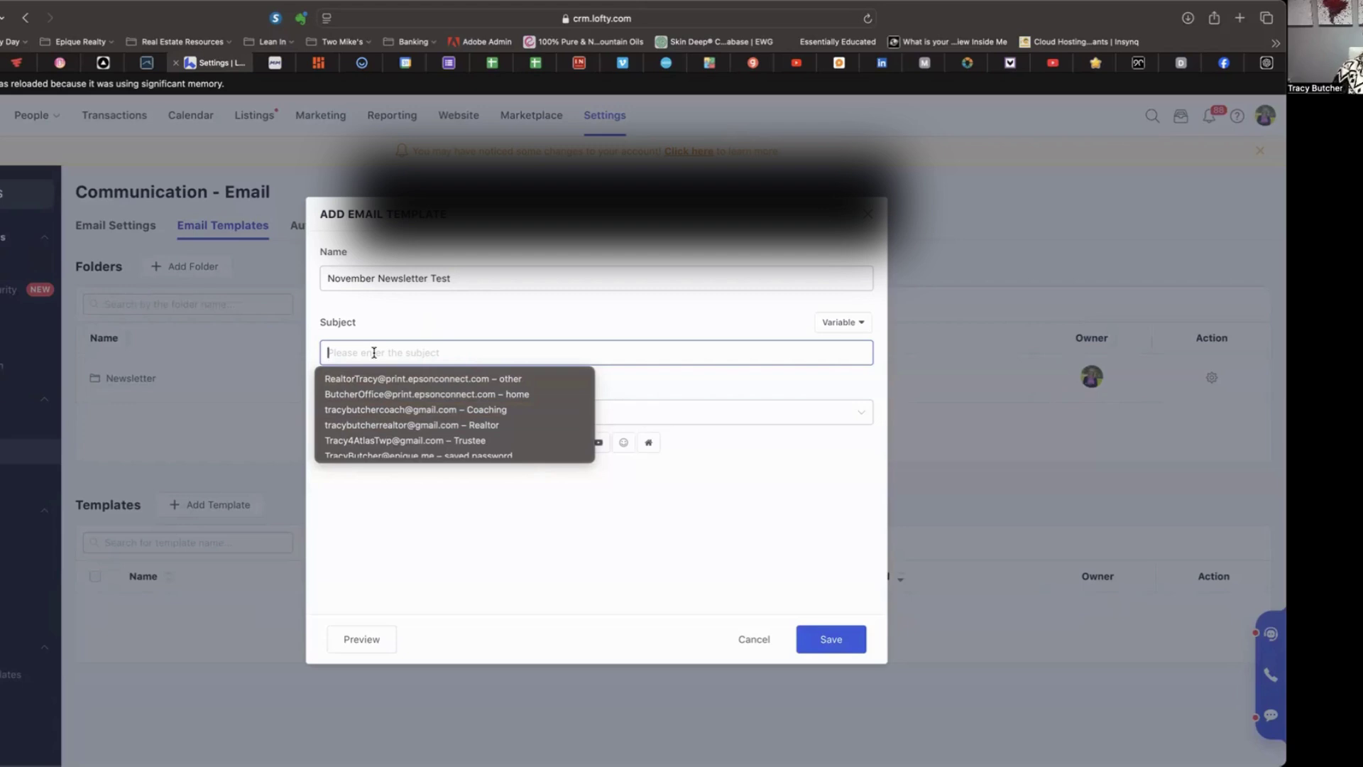
pyautogui.write('Nove')
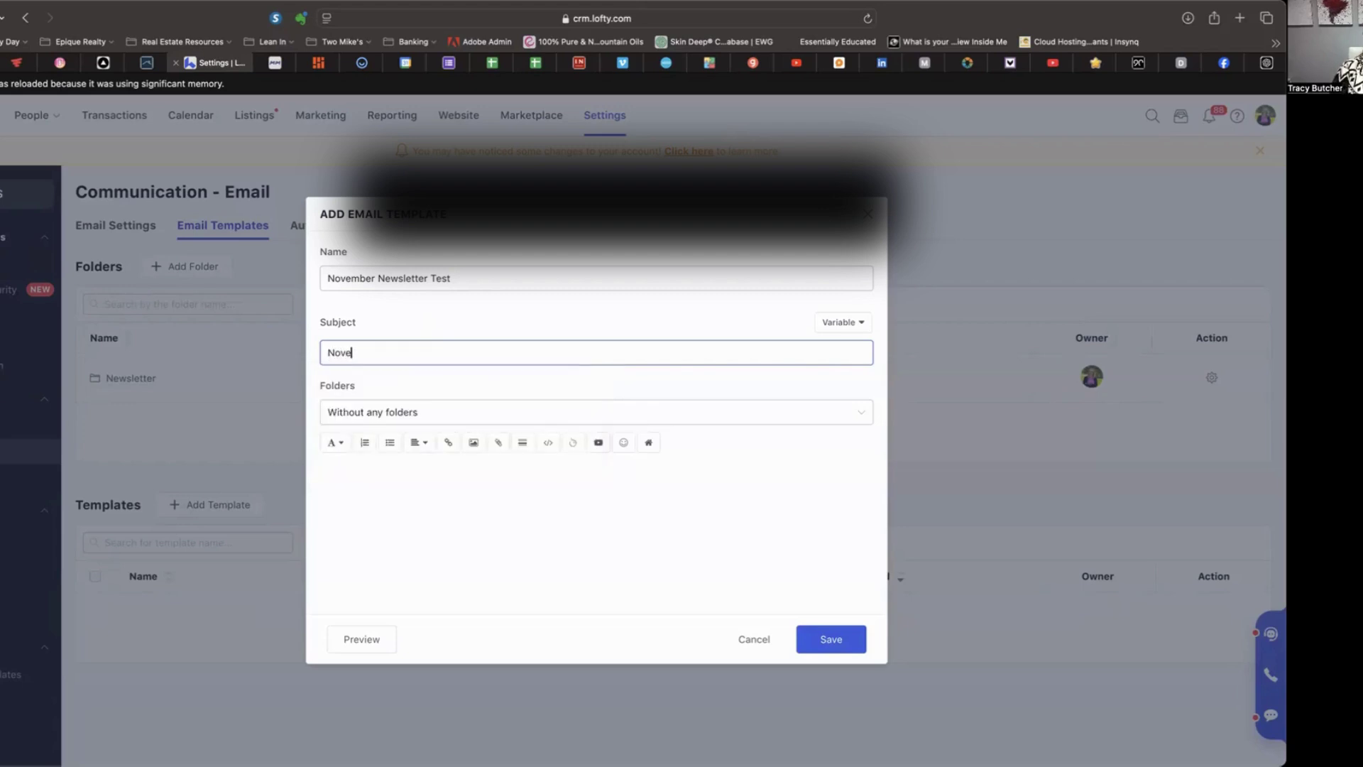
pyautogui.write('mber New')
pyautogui.press('BackSpace')
pyautogui.press('BackSpace')
pyautogui.press('BackSpace')
pyautogui.write('Happenn')
pyautogui.press('BackSpace')
pyautogui.write('ings')
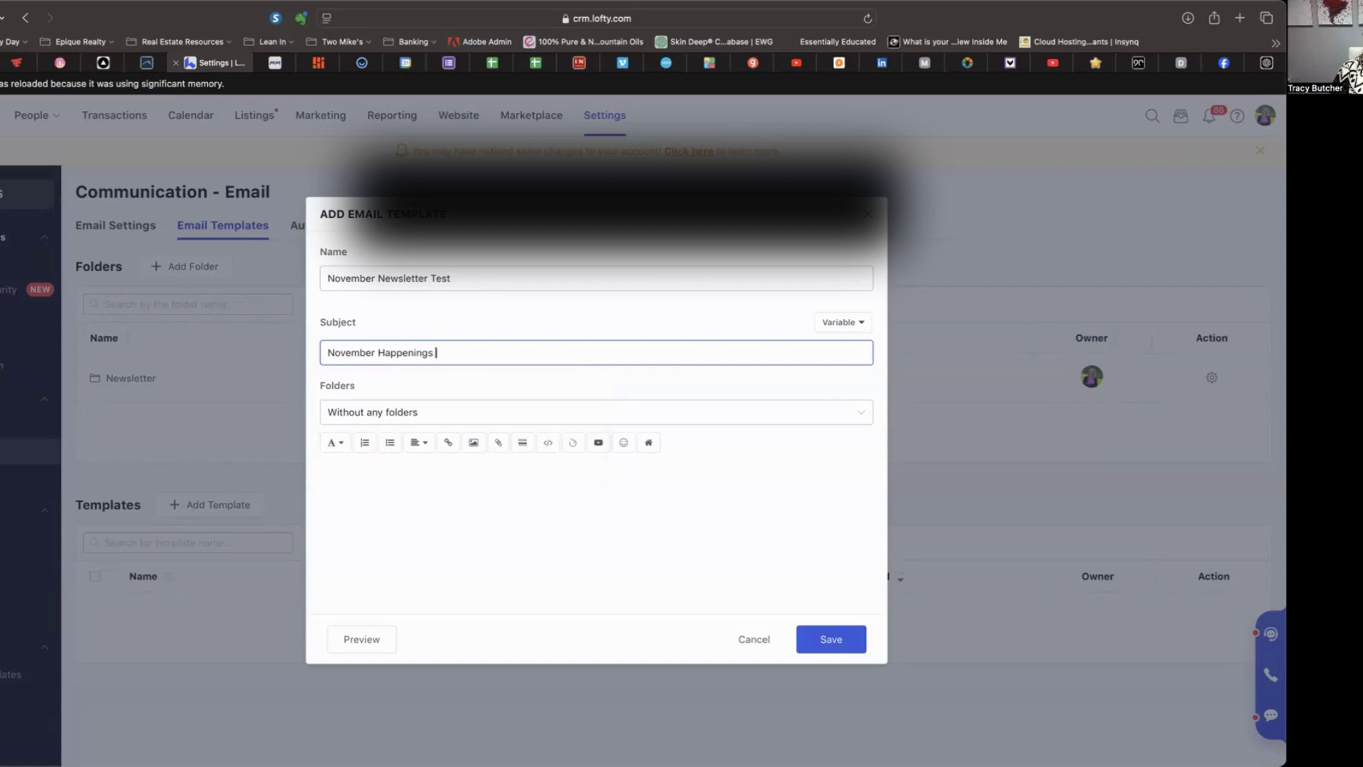
pyautogui.press('BackSpace')
pyautogui.press('BackSpace')
pyautogui.press('BackSpace')
pyautogui.press('BackSpace')
pyautogui.press('BackSpace')
pyautogui.press('BackSpace')
pyautogui.press('BackSpace')
pyautogui.press('BackSpace')
pyautogui.press('BackSpace')
pyautogui.press('BackSpace')
pyautogui.press('BackSpace')
pyautogui.write('Community Update')
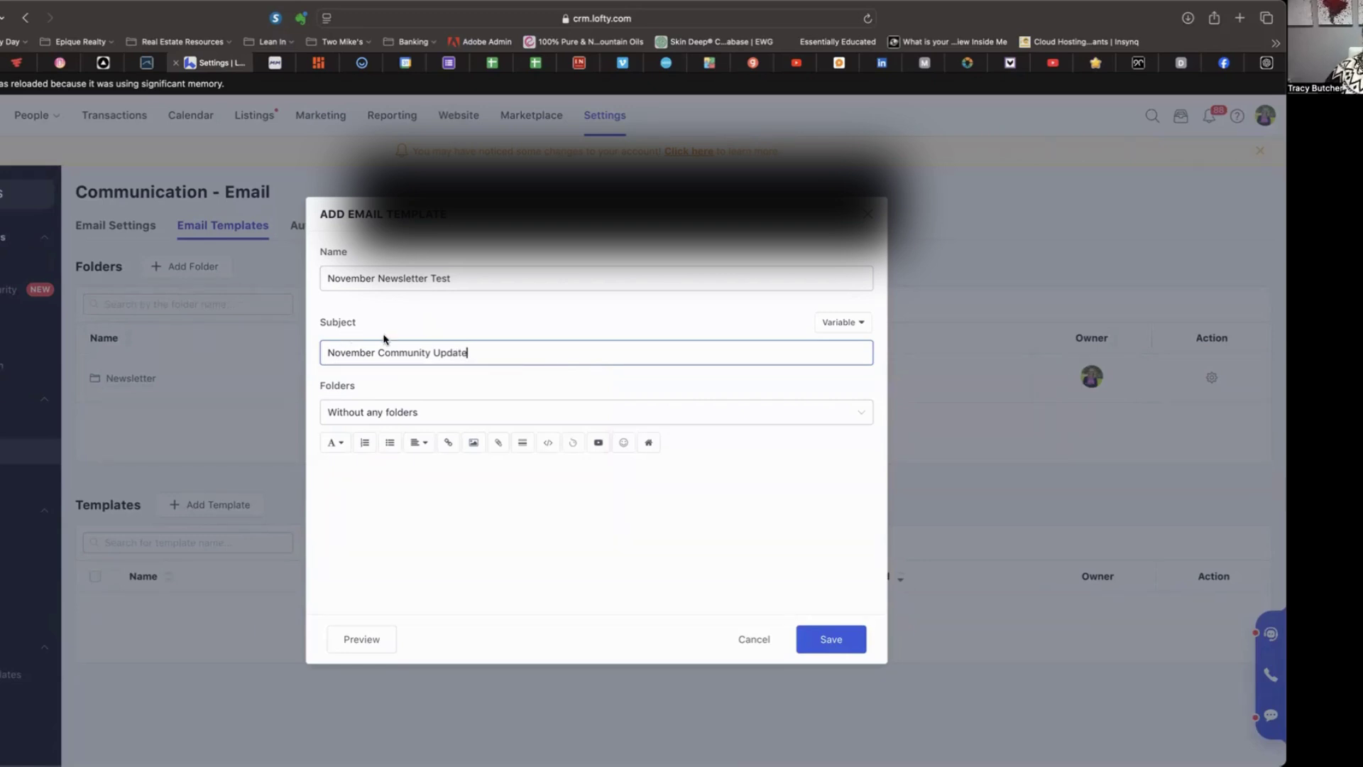
pyautogui.click(436, 415)
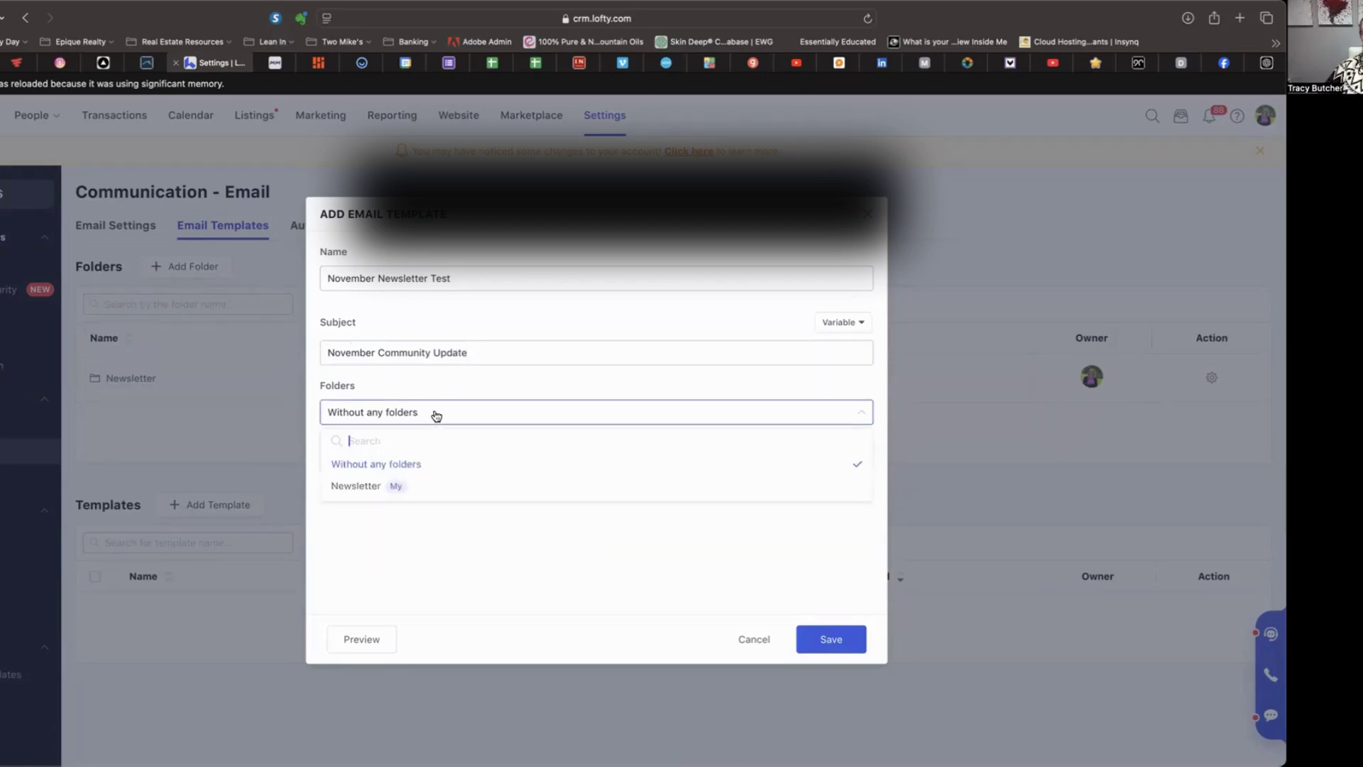
pyautogui.click(373, 485)
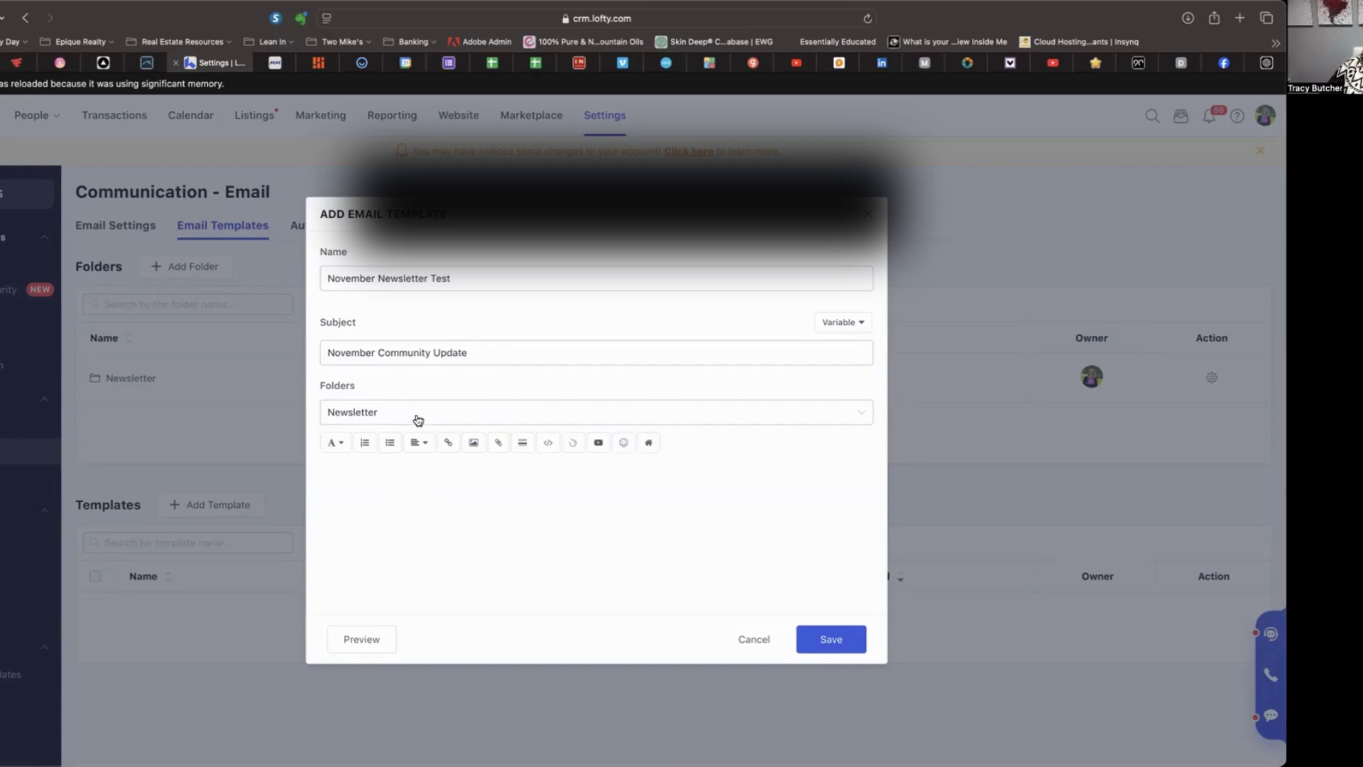
# - Write the greeting "Hello #lead_first_name#," on one line in the template body, using the Lead_First_Name variable
pyautogui.click(361, 472)
pyautogui.write('Hello')
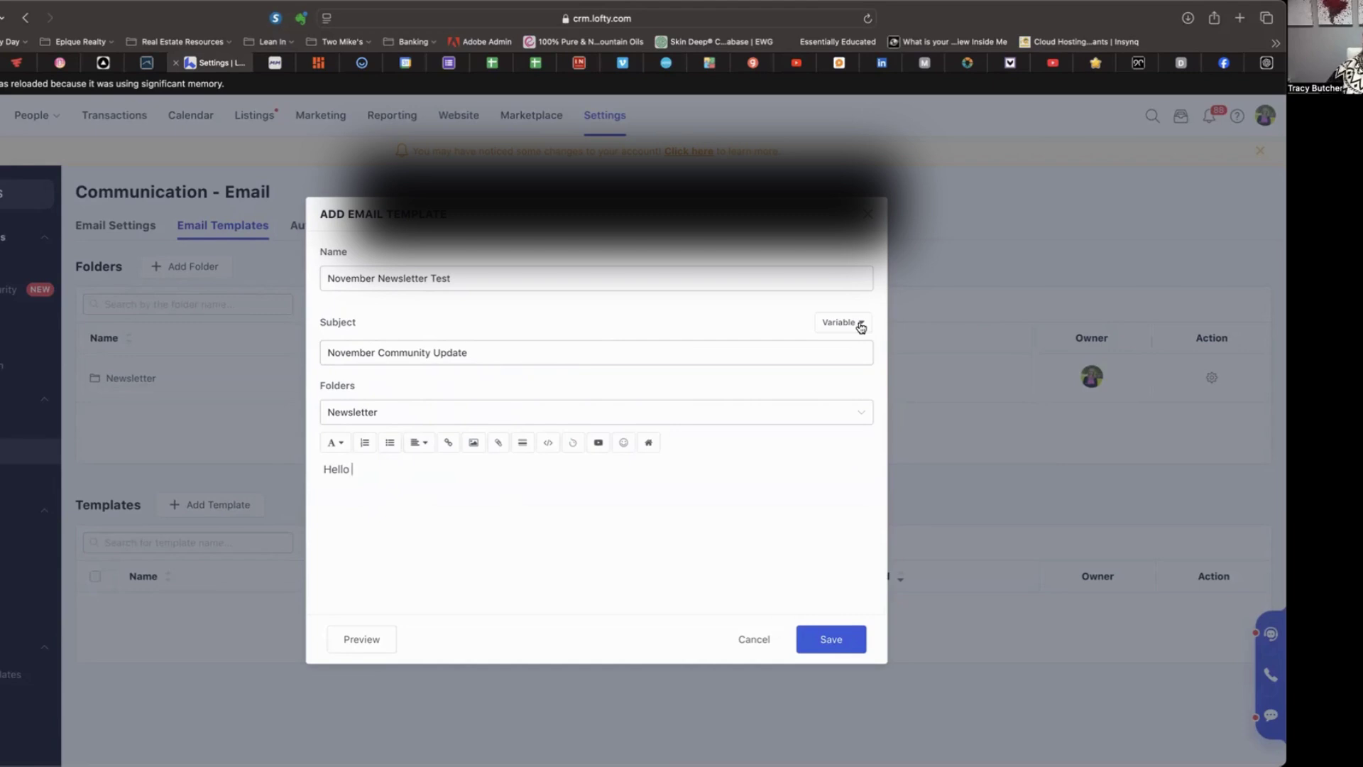
pyautogui.click(859, 324)
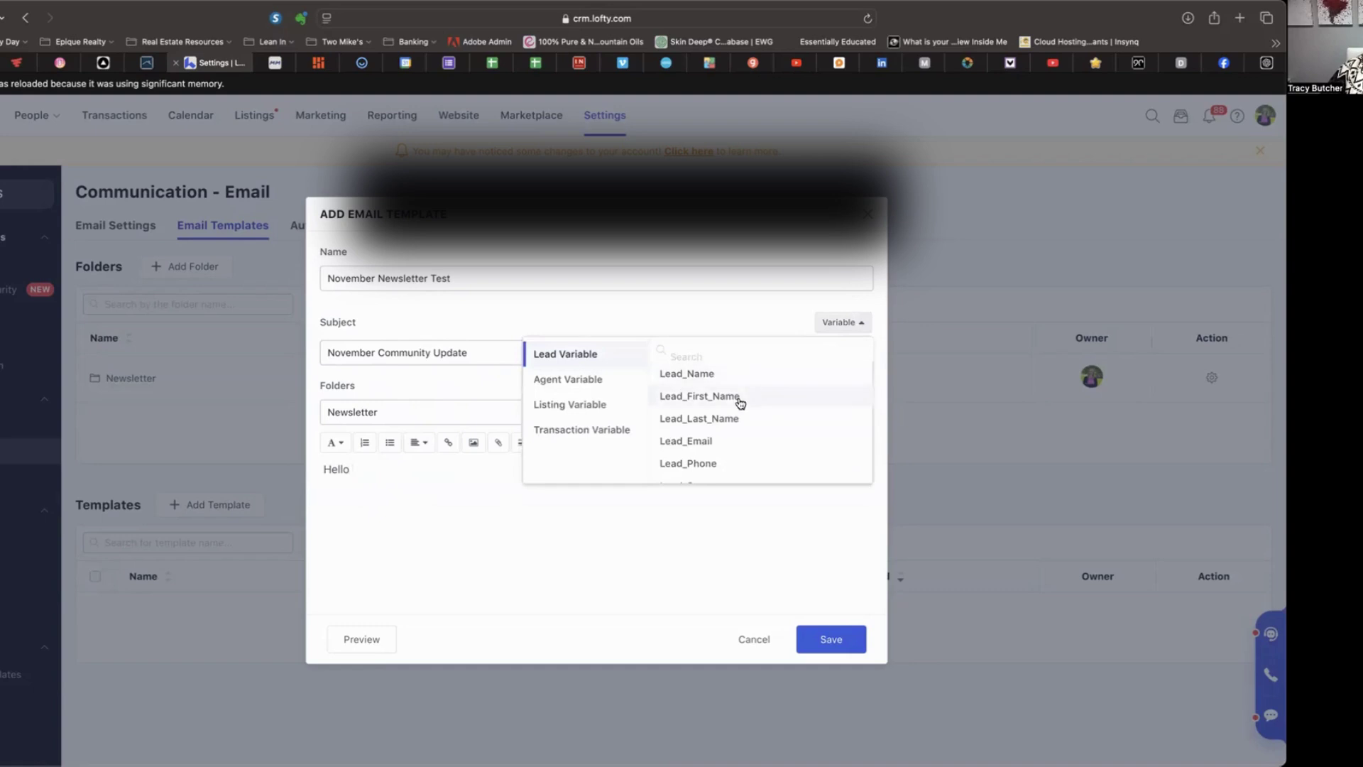
pyautogui.click(718, 406)
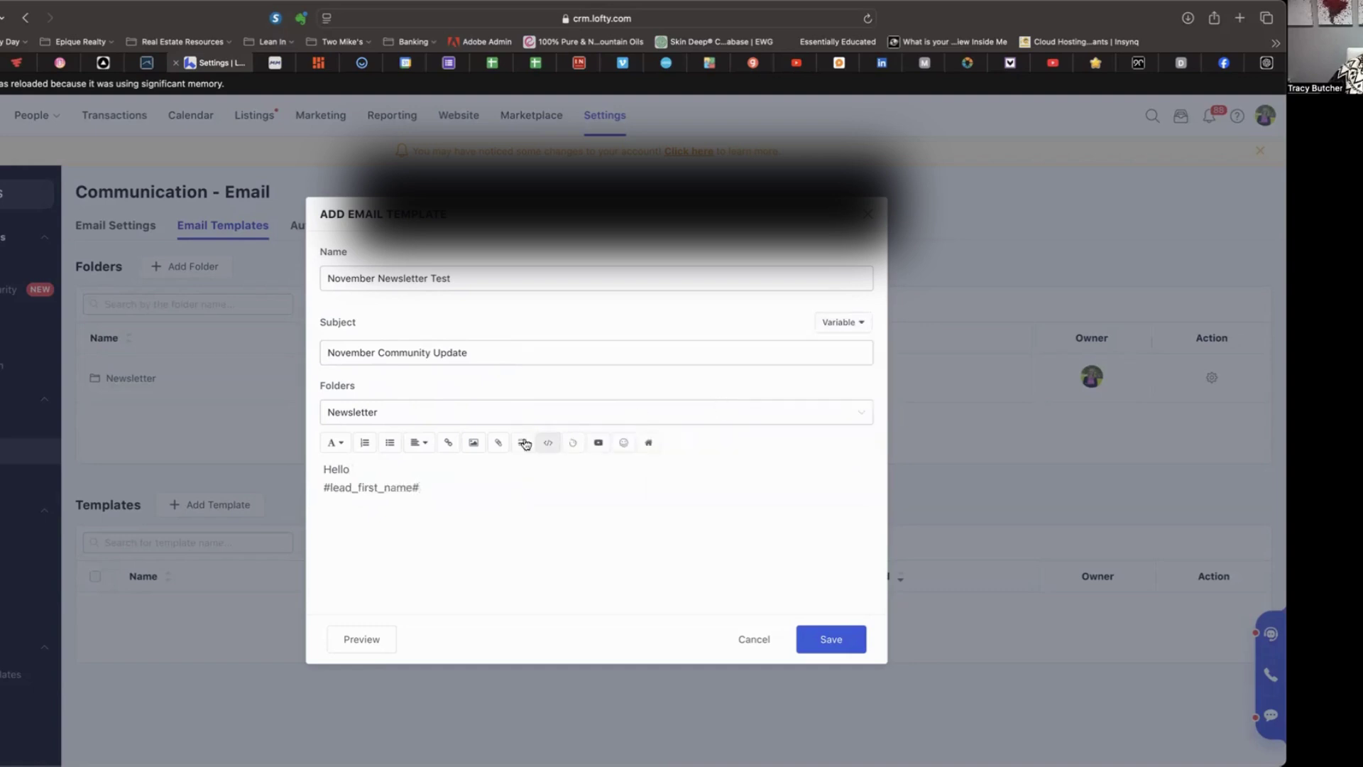
pyautogui.click(321, 488)
pyautogui.press('BackSpace')
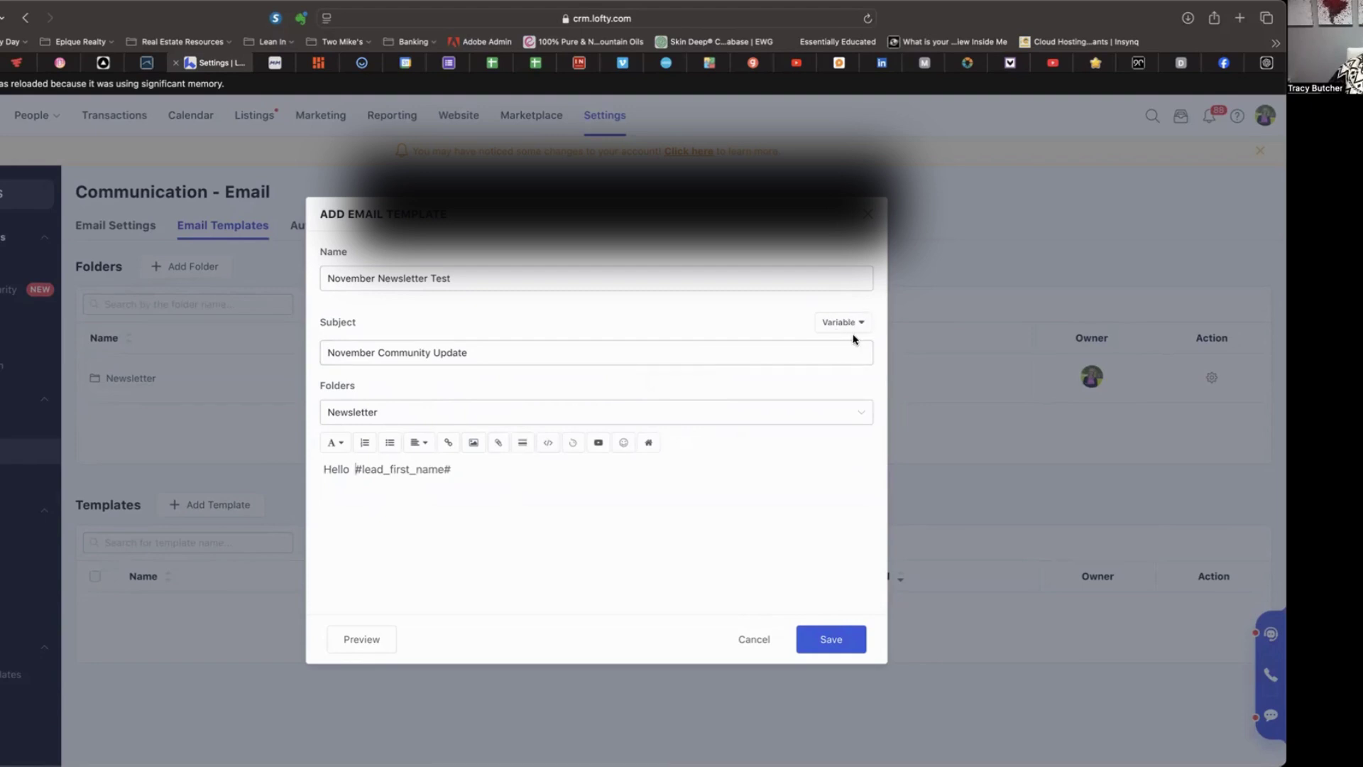
pyautogui.write(',')
# - Write "Hope your November is going amazingly. I plan to attend the event downtown in Flint on 11/21" as a new paragraph below the greeting
pyautogui.write('Hope your n')
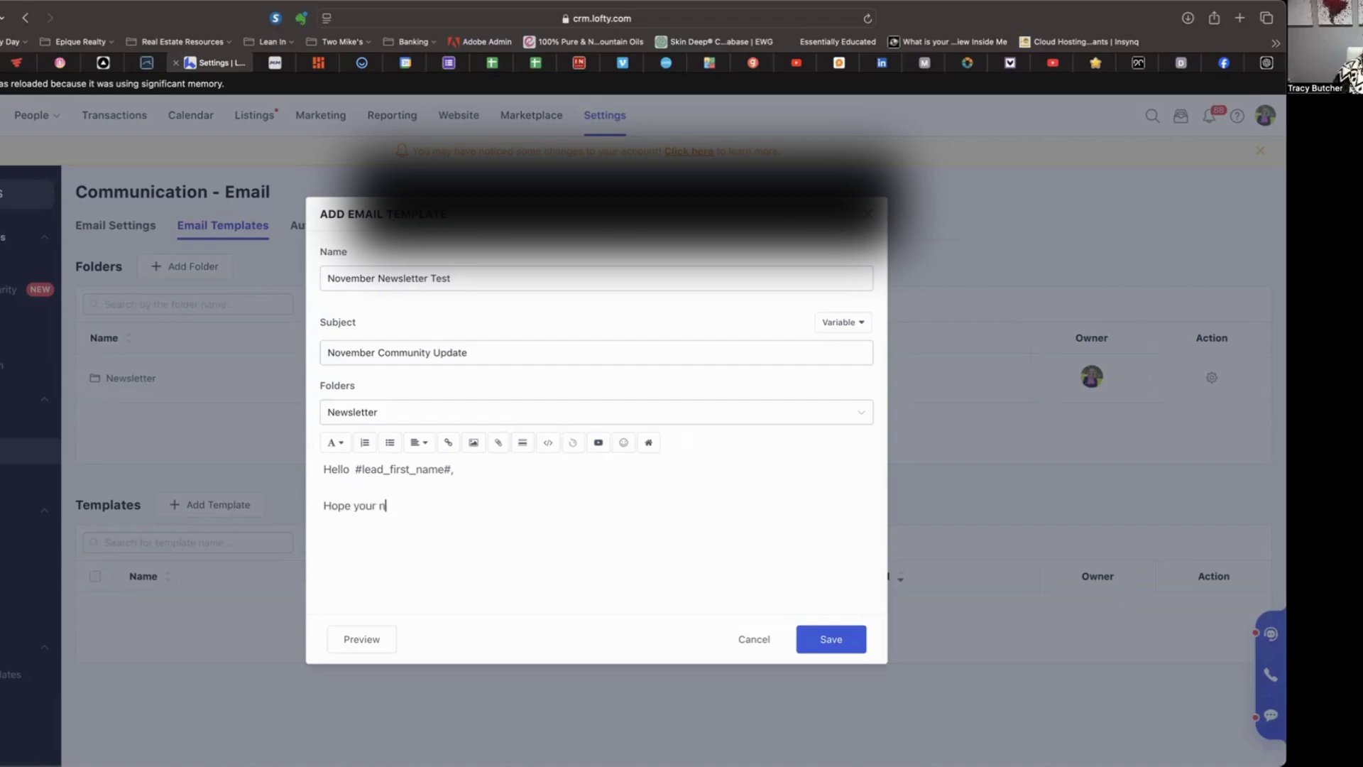
pyautogui.press('BackSpace')
pyautogui.write('November is going amazingly.')
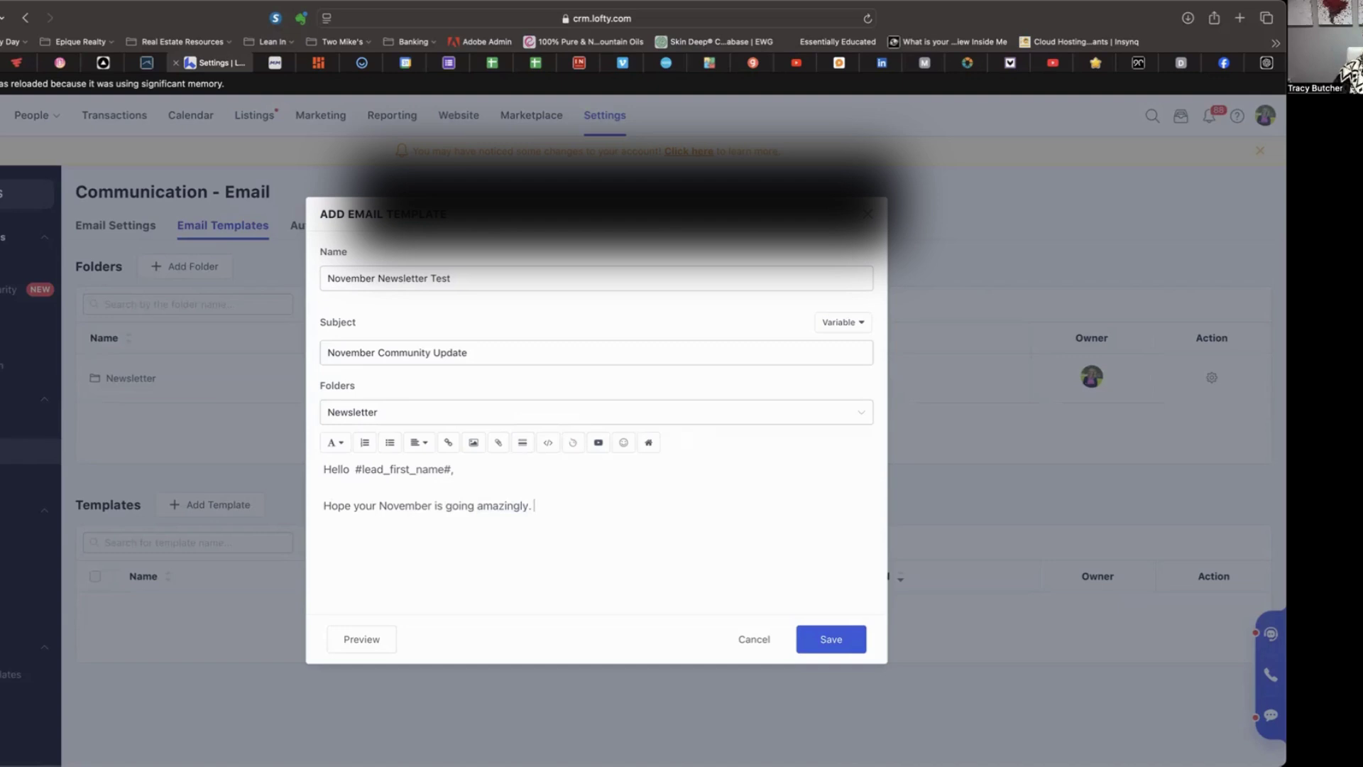
pyautogui.write('I plan to attend t')
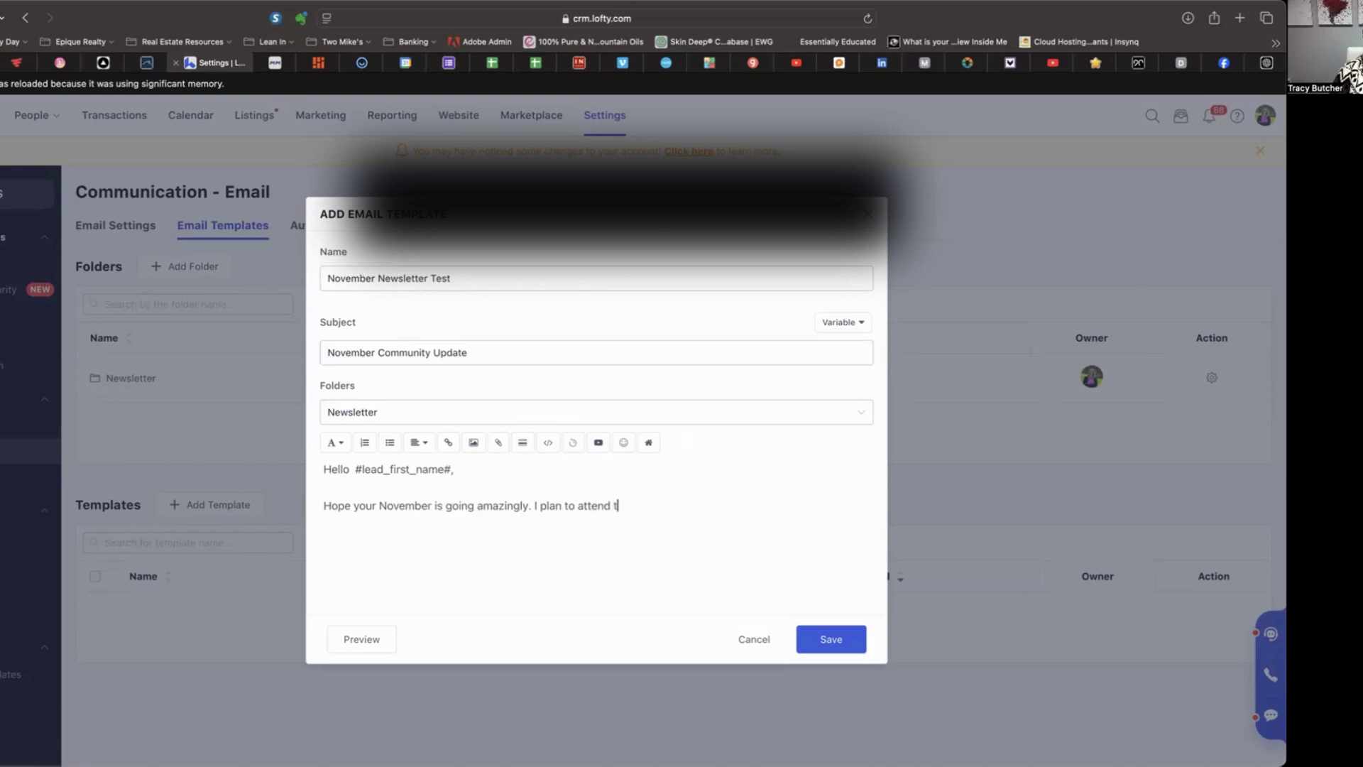
pyautogui.write('he event downtown in Flint')
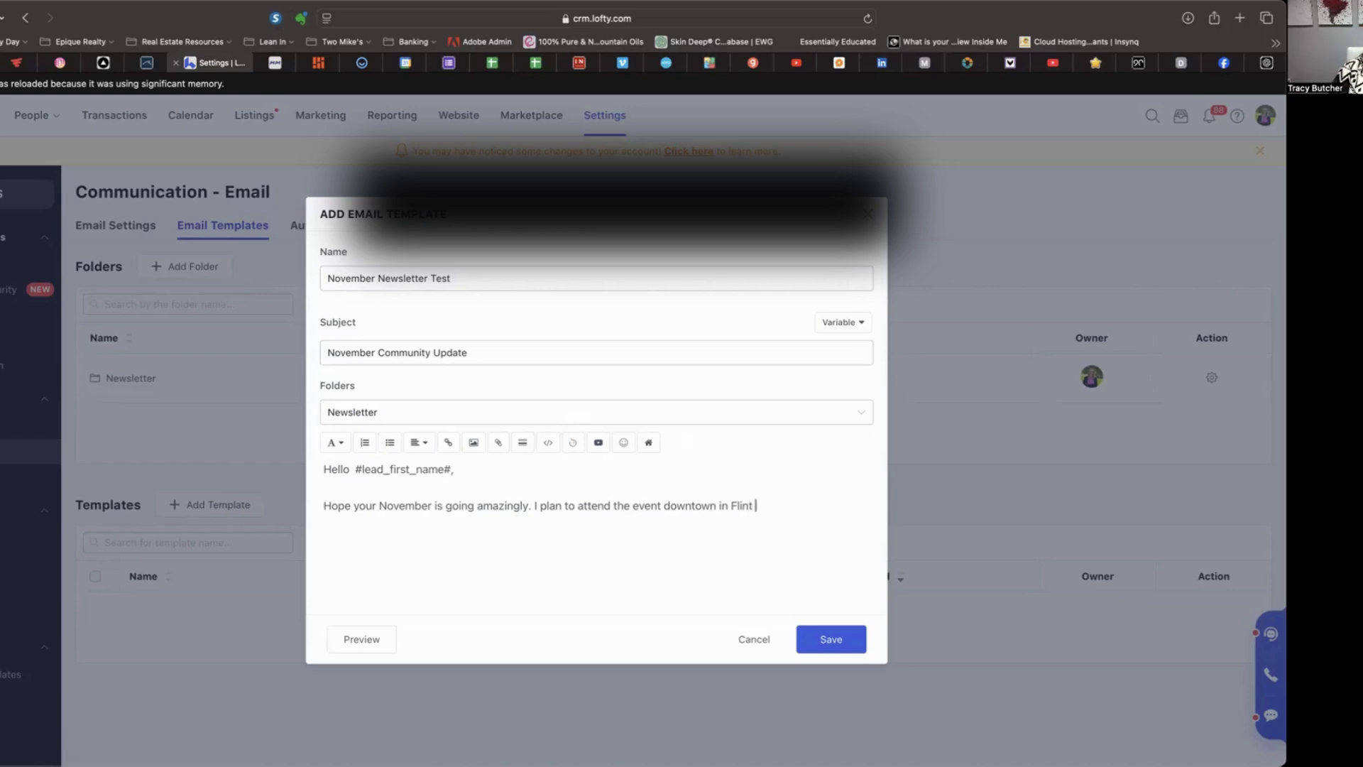
pyautogui.write('on 11/21')
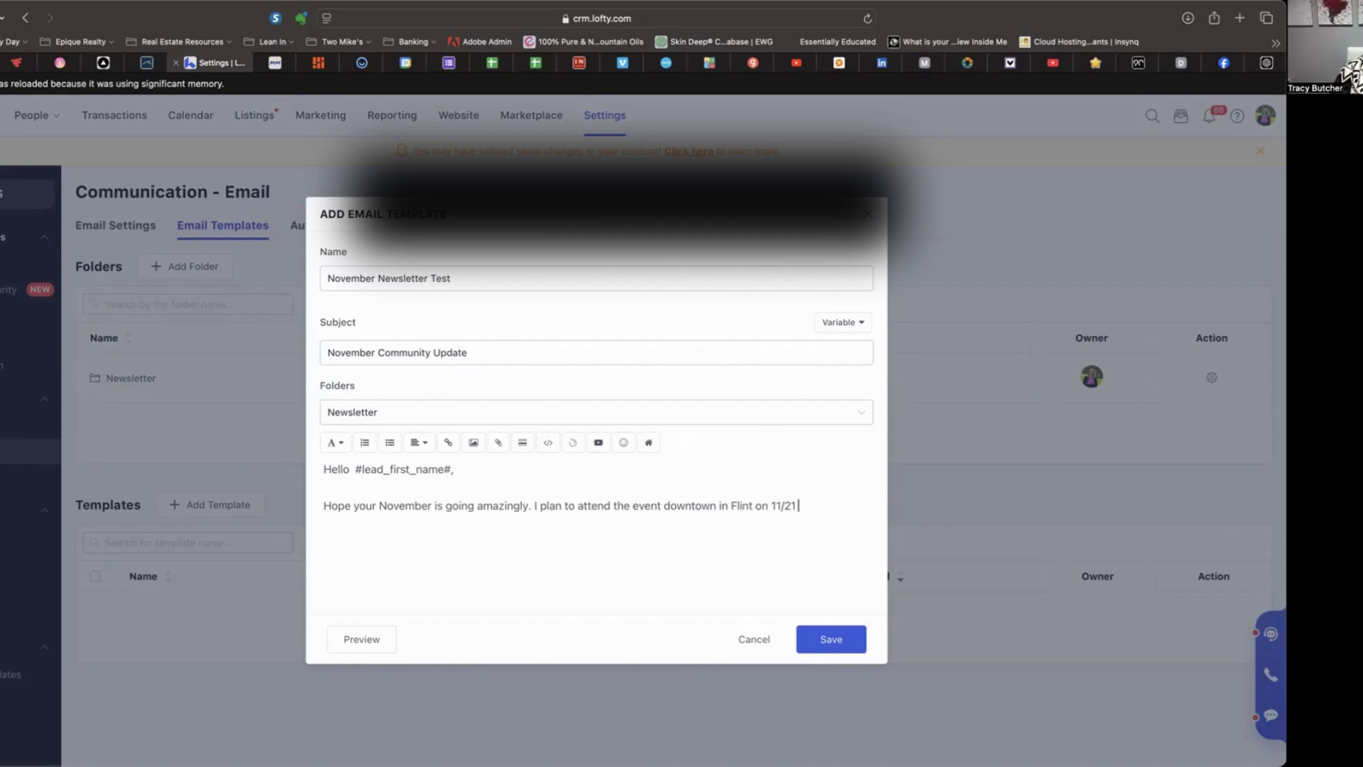
# - Continue the paragraph with "if you're going to be there let me know I'd love to catch up with you there."
pyautogui.write("if you're going to be there let me know")
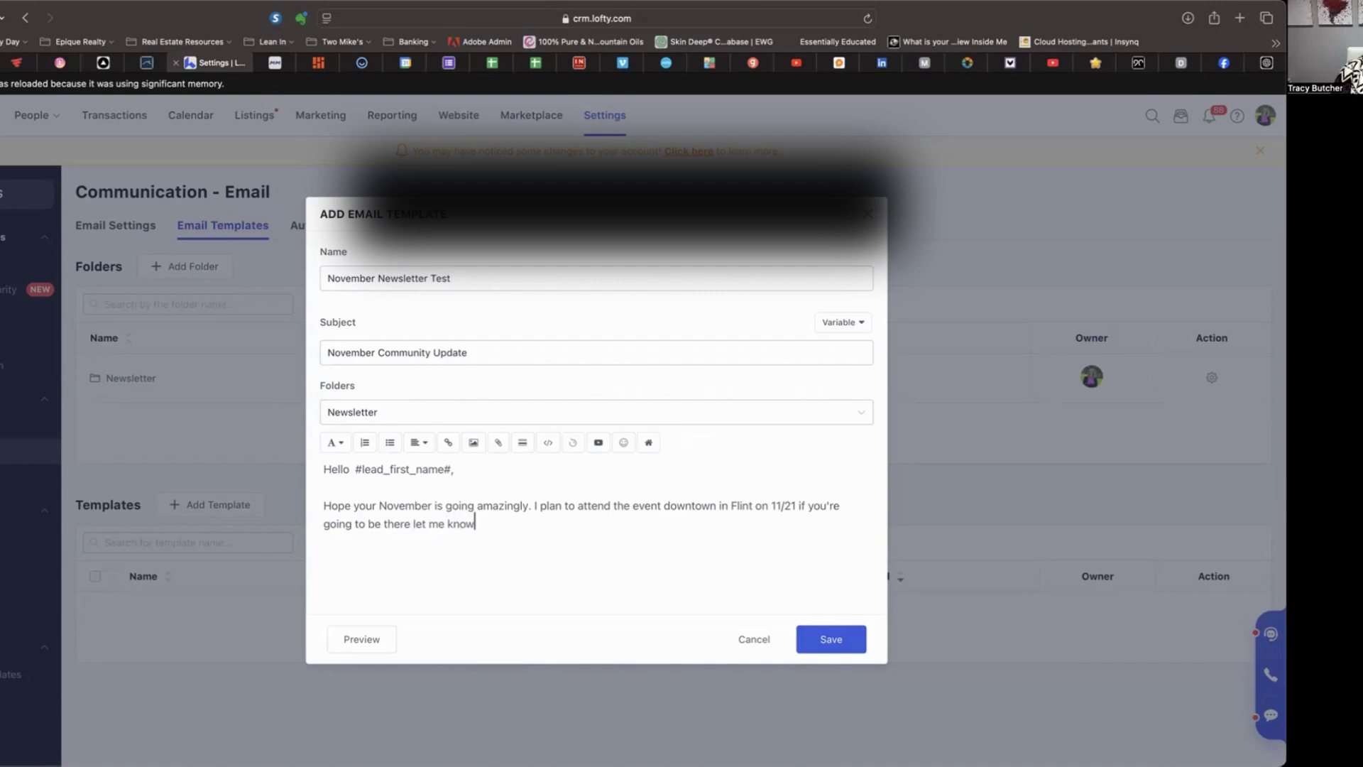
pyautogui.write(" I'd love to catch you")
pyautogui.press('BackSpace')
pyautogui.press('BackSpace')
pyautogui.press('BackSpace')
pyautogui.write('up ')
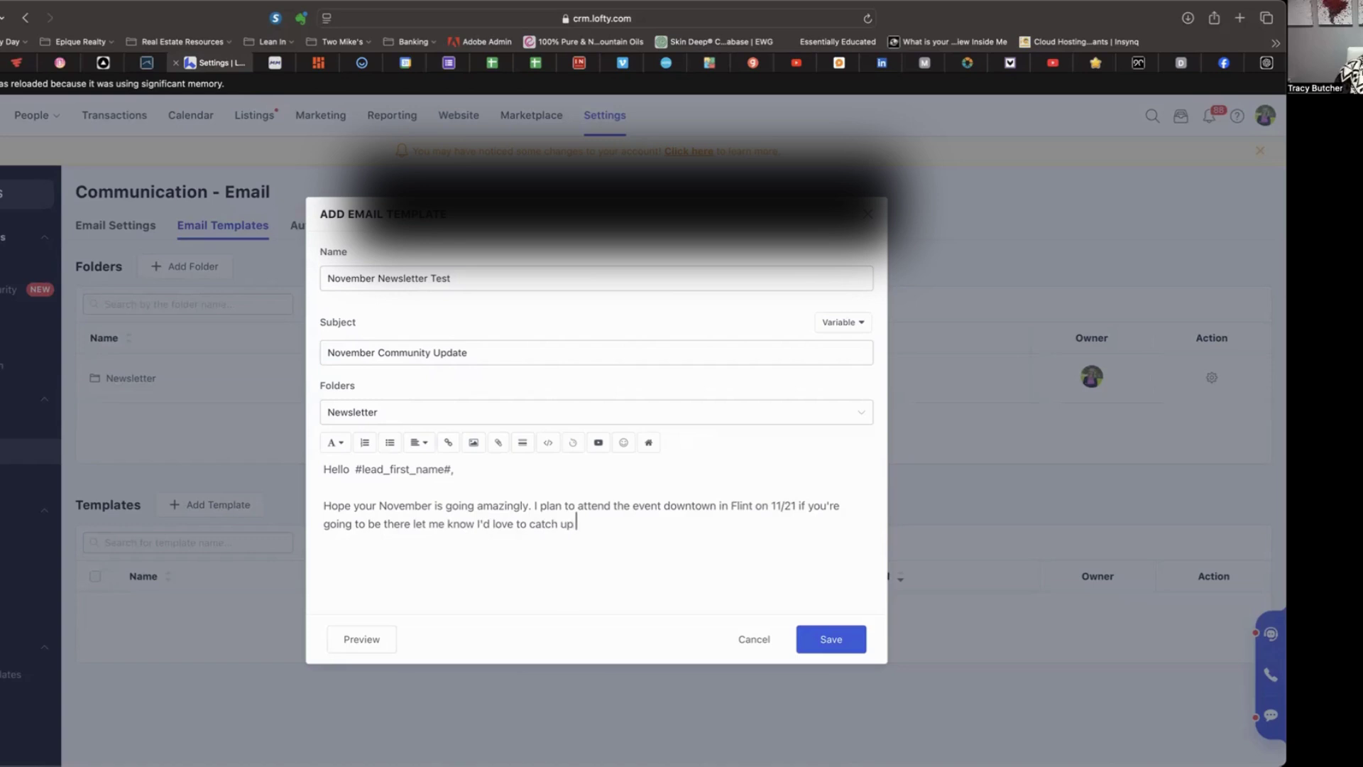
pyautogui.write('with you there.')
# - Start a new line with "Here is a list of events that will be happening in the area this month, as well as real estate updates and"
pyautogui.press('Return')
pyautogui.write('He')
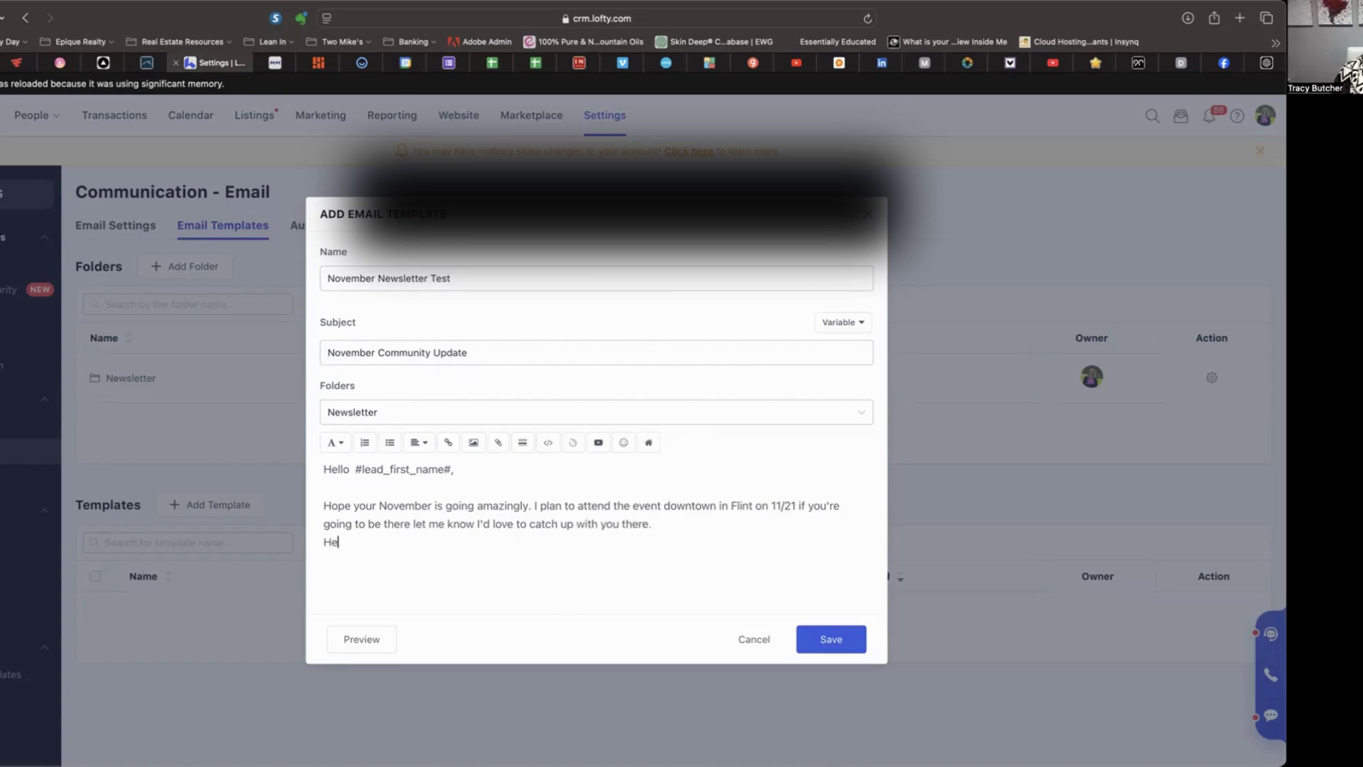
pyautogui.write('re is a list of events that')
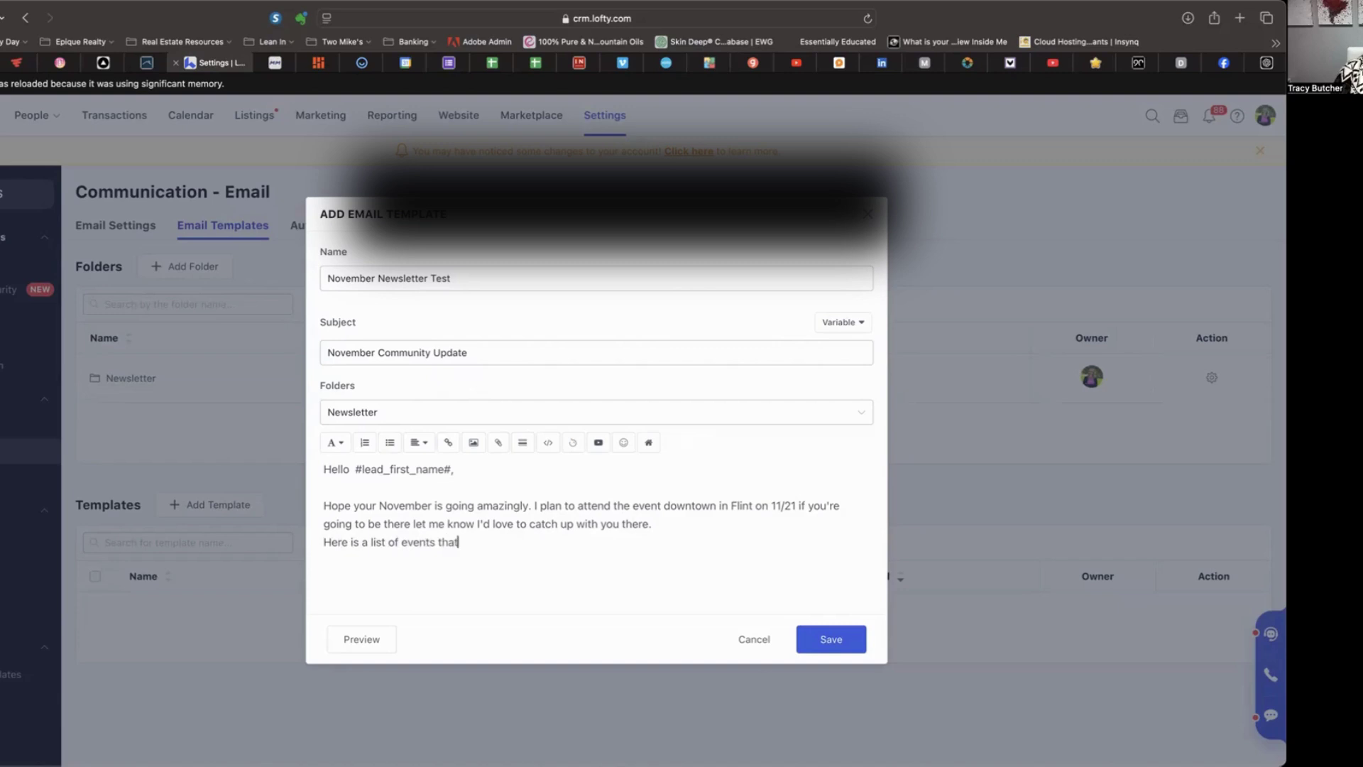
pyautogui.write(' will be happening in the ')
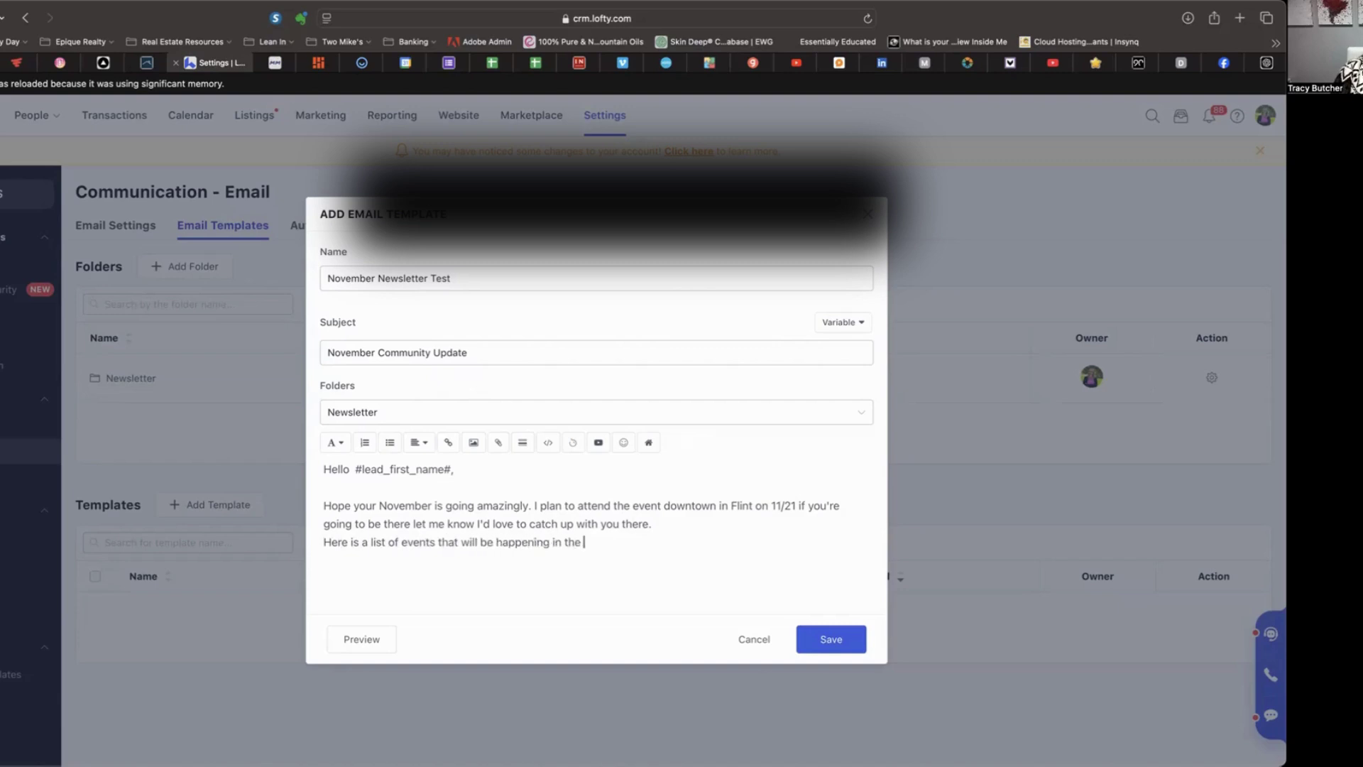
pyautogui.write('area this month, as well as ')
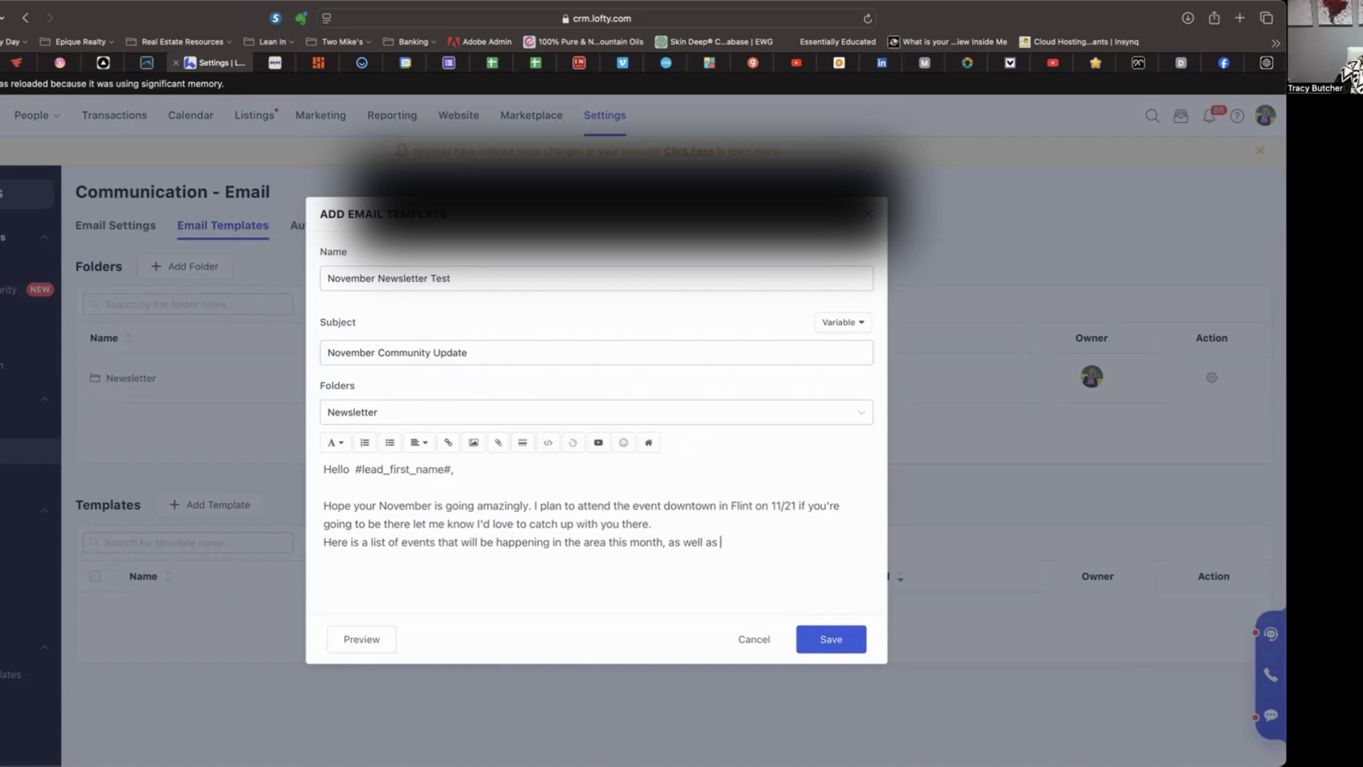
pyautogui.write('real estate updates and ')
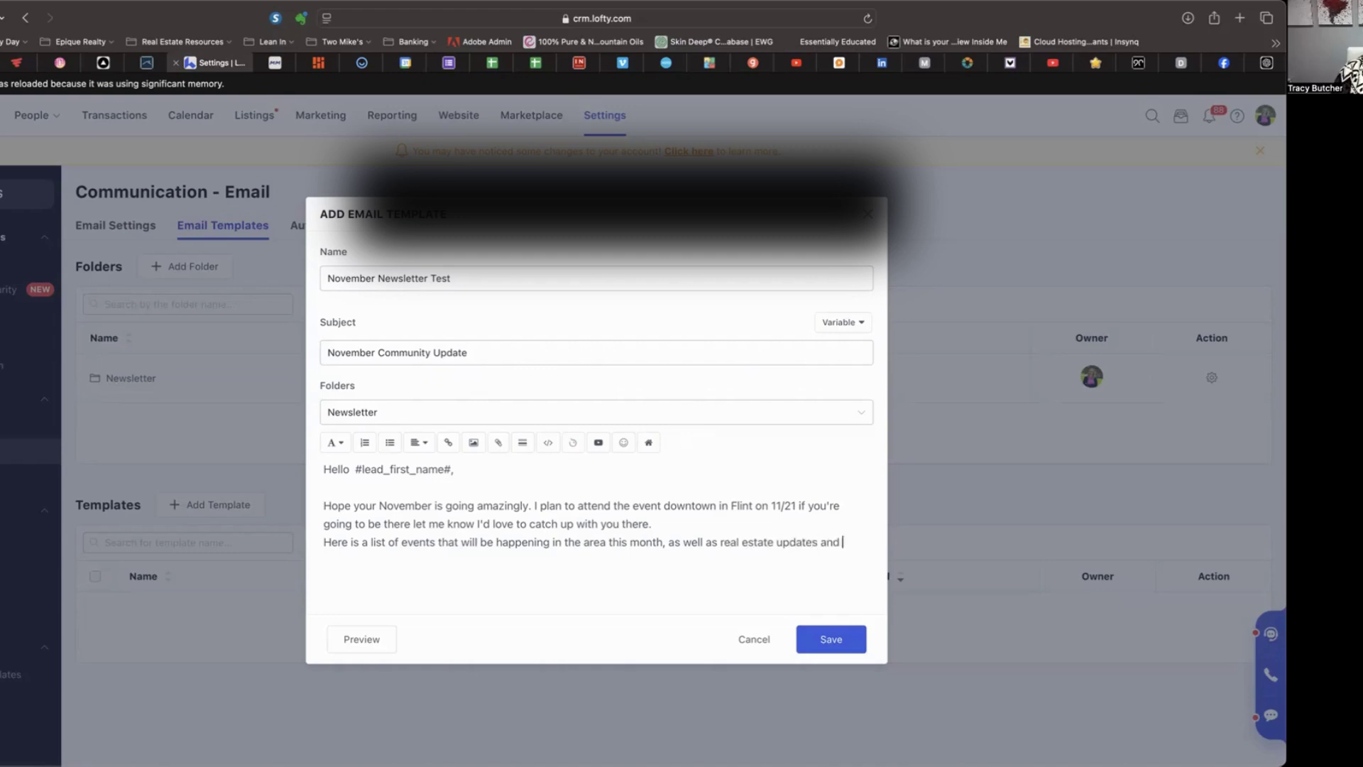
# - Finish the sentence with "some other information. Let me know what you think of the recipe included if you try it." and start a new line
pyautogui.write('some other informiaotn')
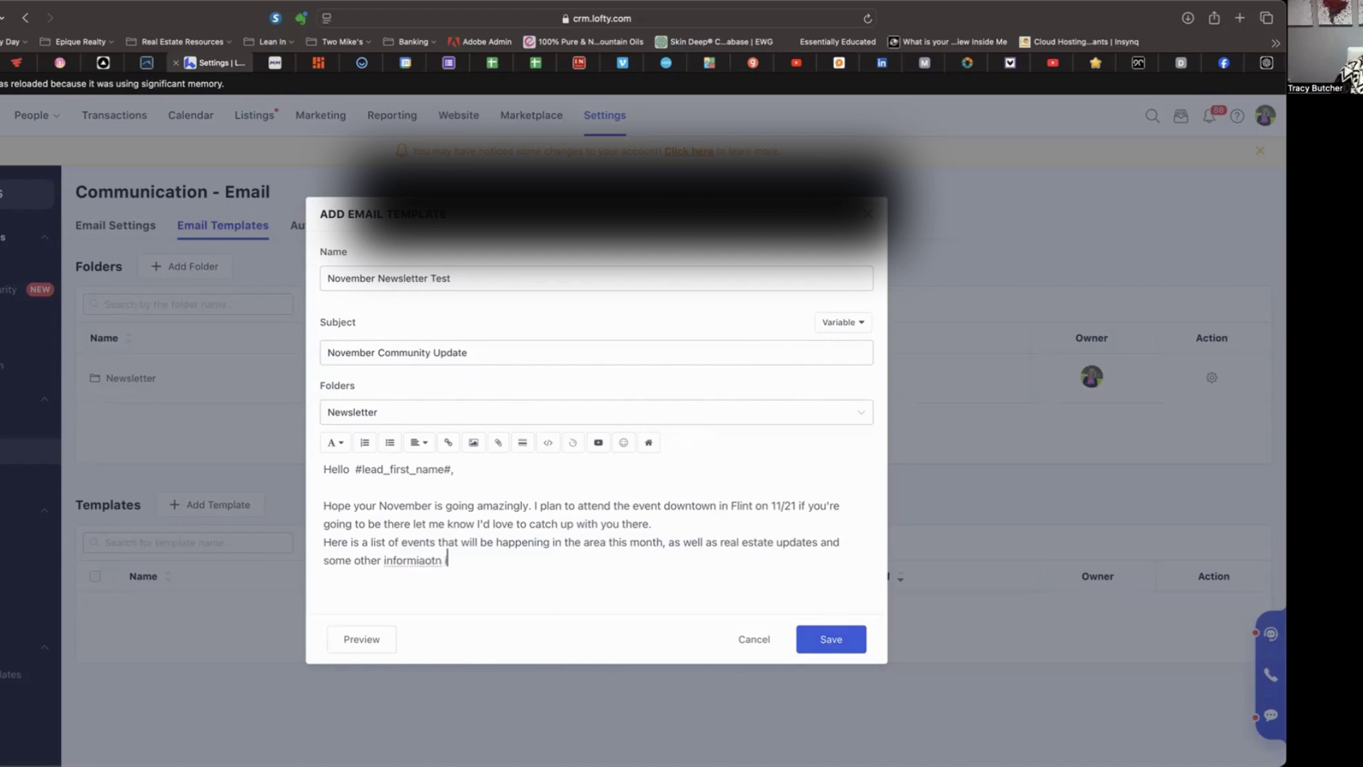
pyautogui.press('BackSpace')
pyautogui.press('BackSpace')
pyautogui.press('BackSpace')
pyautogui.press('BackSpace')
pyautogui.press('BackSpace')
pyautogui.write('ation . Let me know what you think of the reciple')
pyautogui.press('BackSpace')
pyautogui.press('BackSpace')
pyautogui.write('e included ')
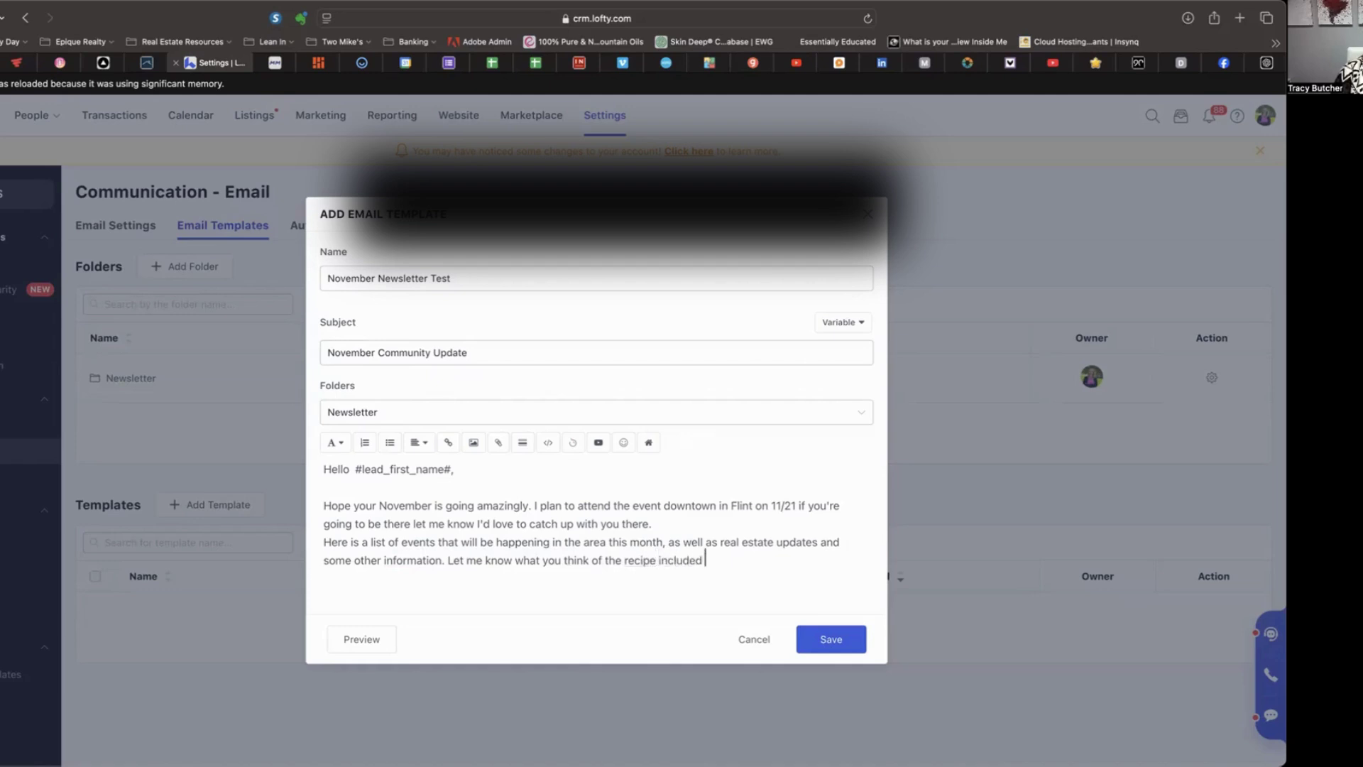
pyautogui.write('if you try it.')
pyautogui.press('Return')
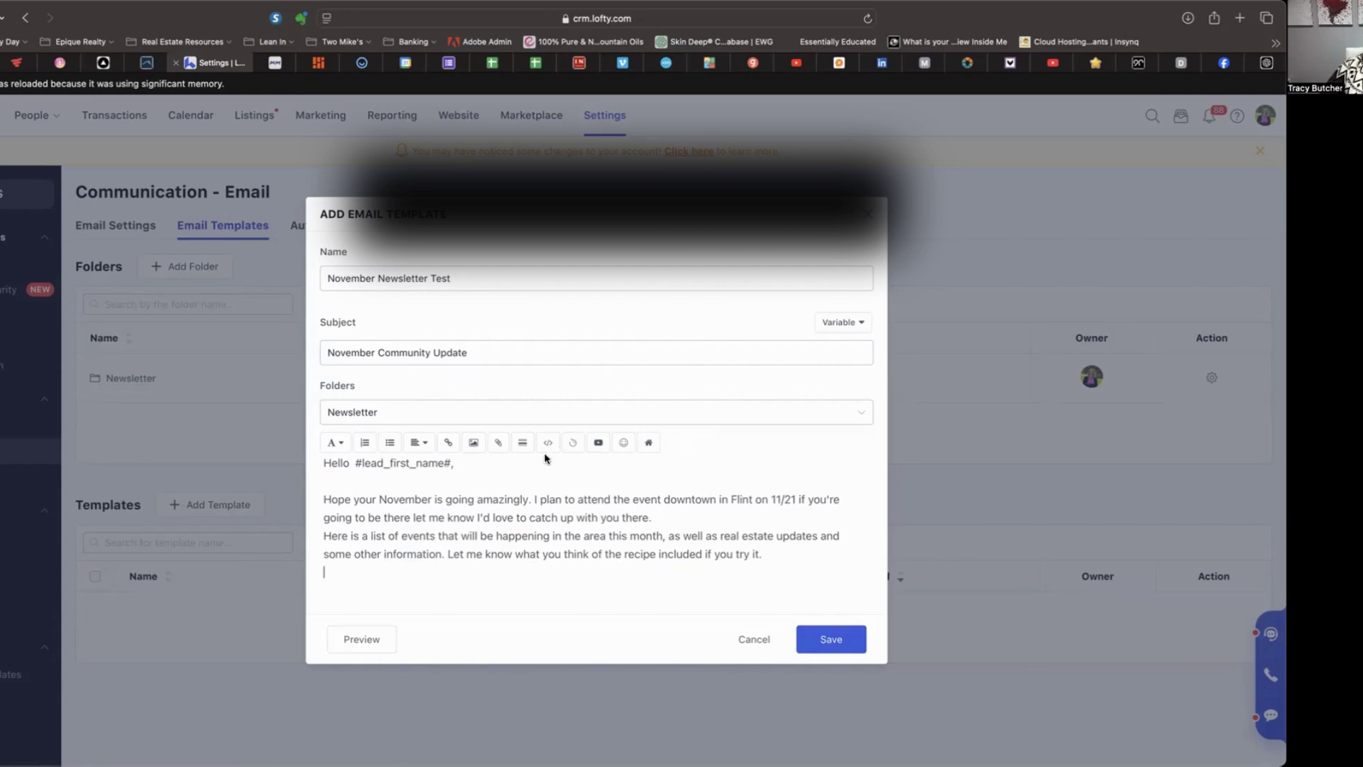
# - Insert the "Living Local" real estate market update page from the images uploaded via email below the body text
pyautogui.click(472, 443)
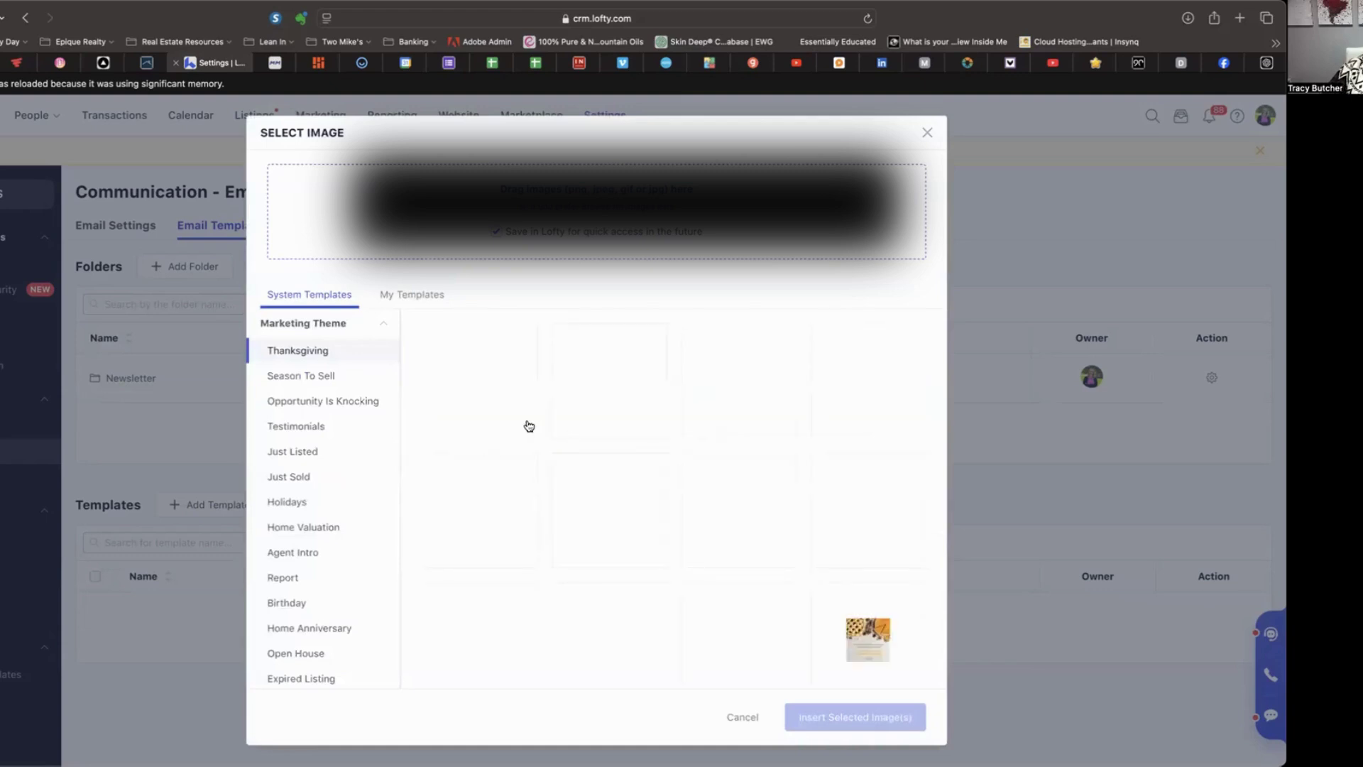
pyautogui.moveTo(435, 395)
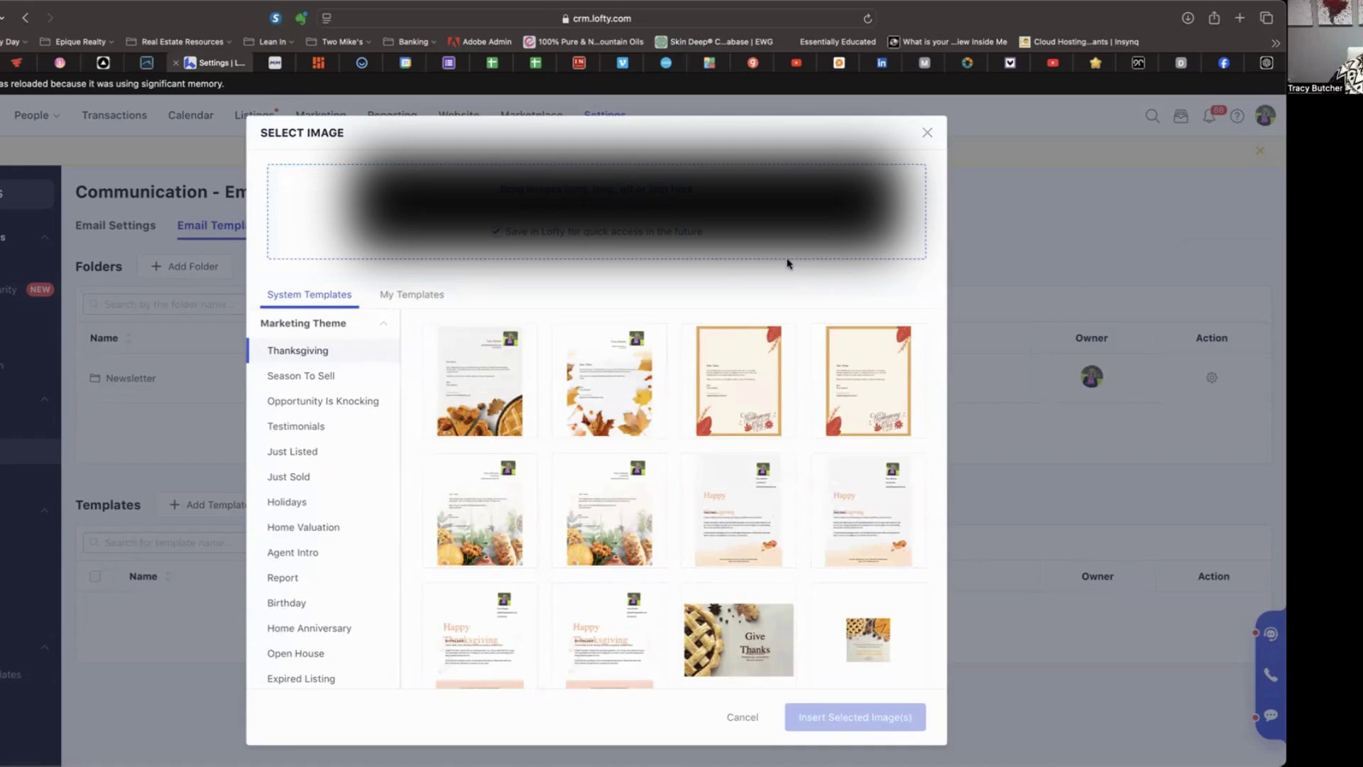
pyautogui.click(388, 292)
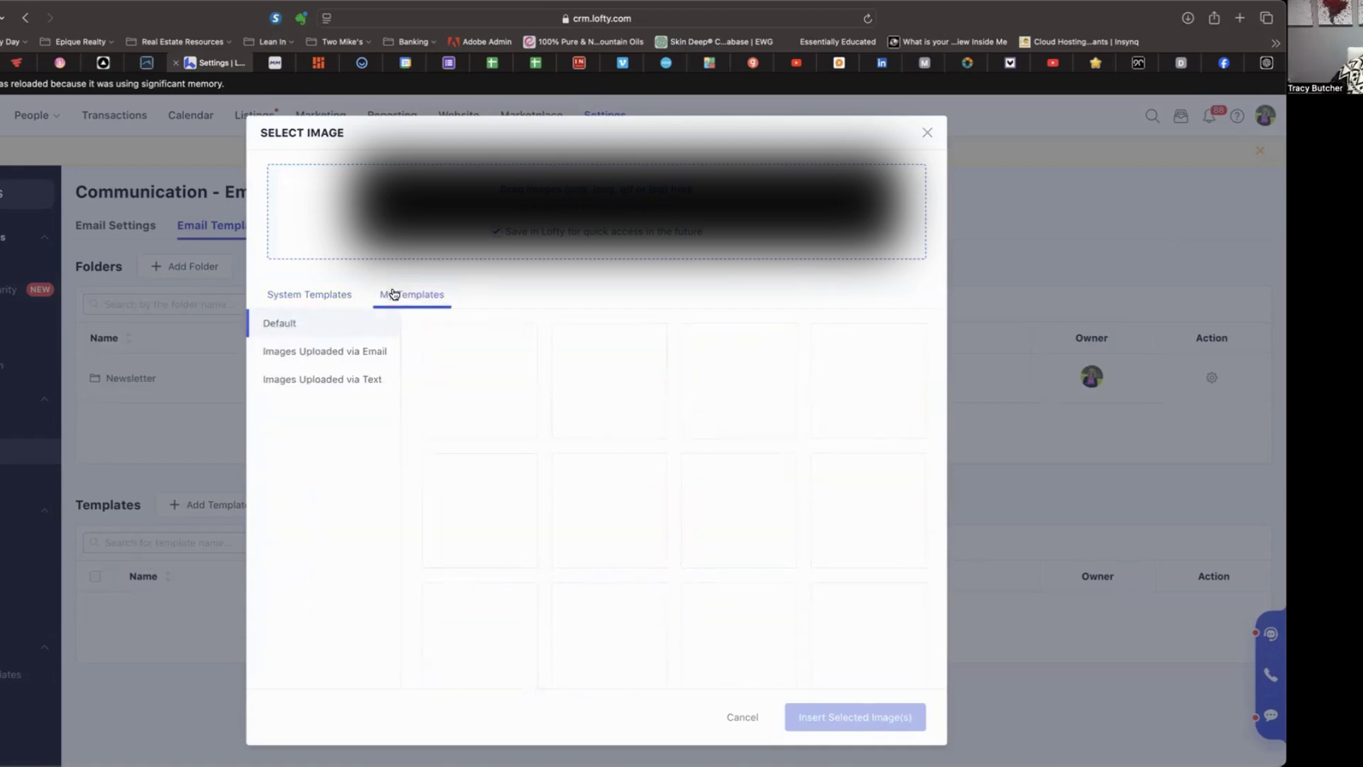
pyautogui.moveTo(512, 554)
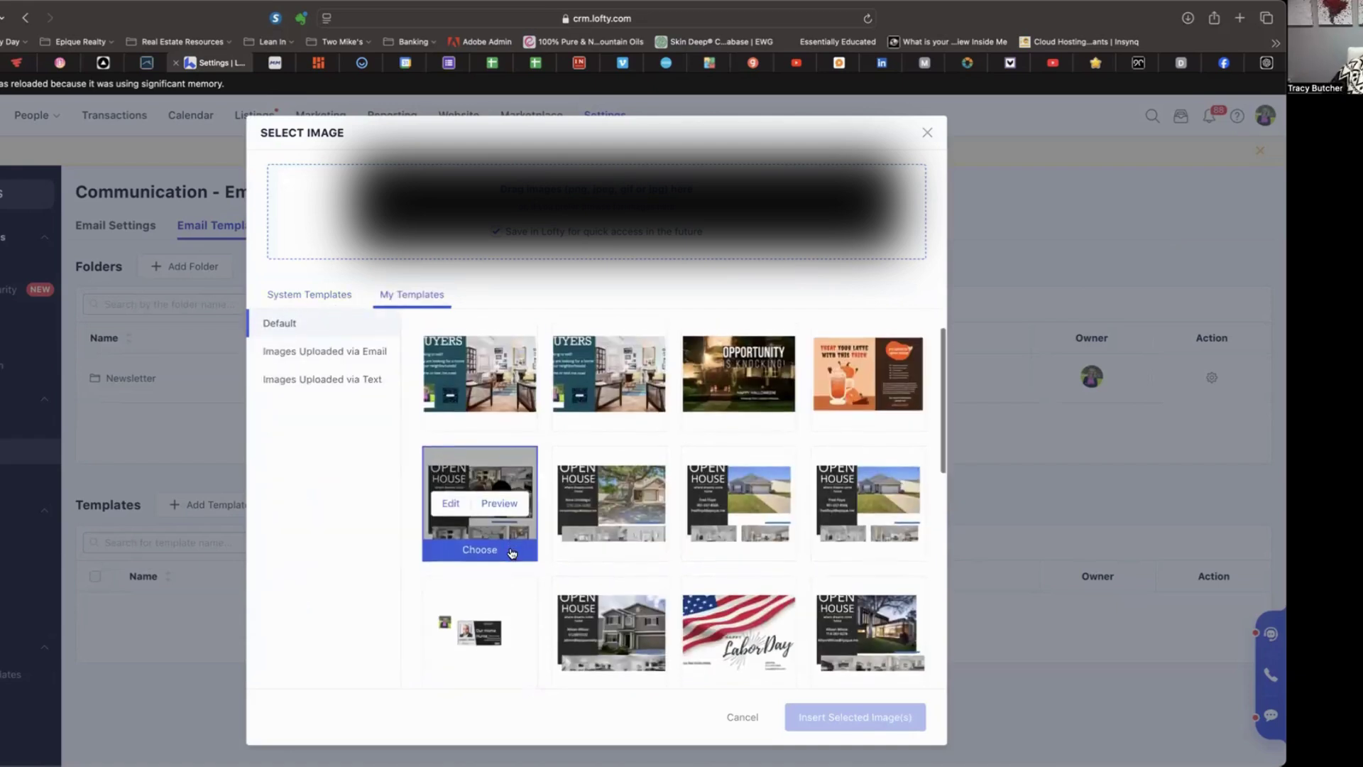
pyautogui.scroll(-1, 507, 546)
pyautogui.click(342, 362)
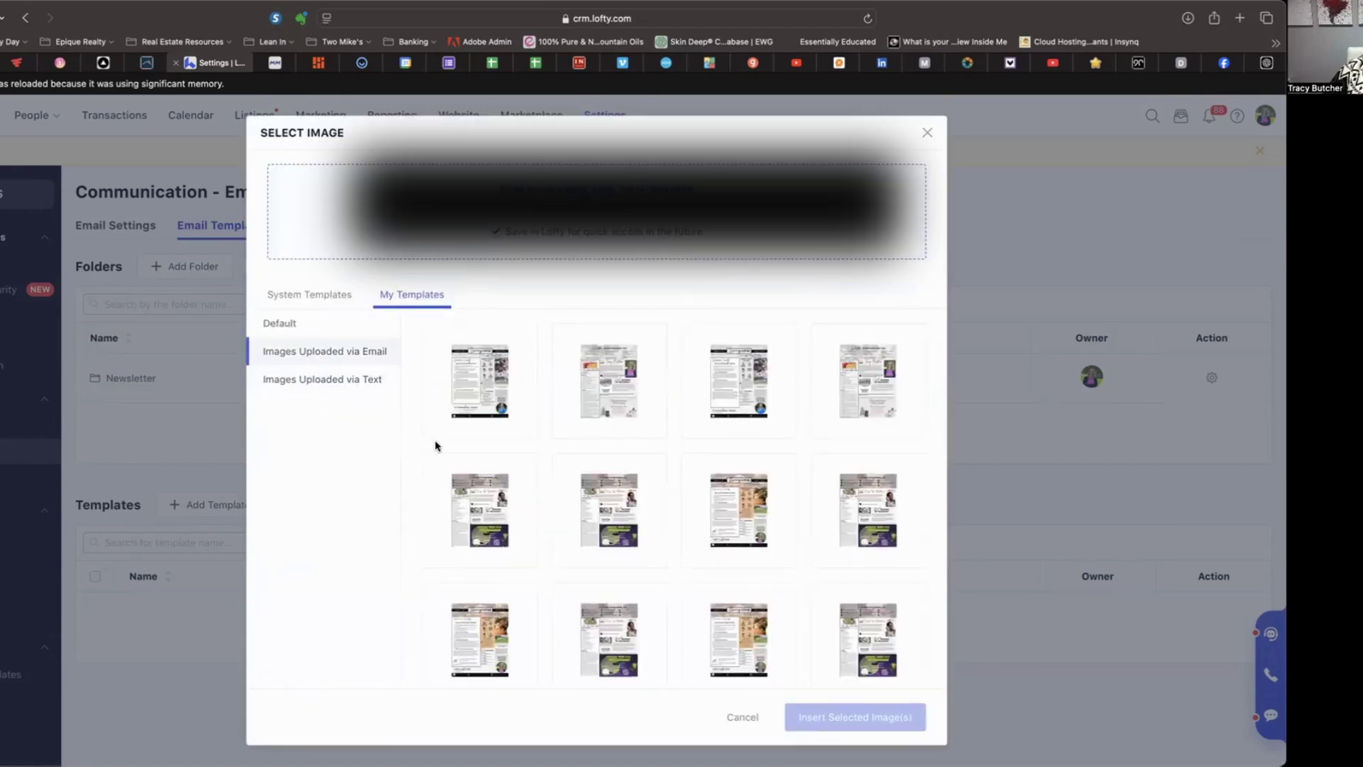
pyautogui.moveTo(881, 409)
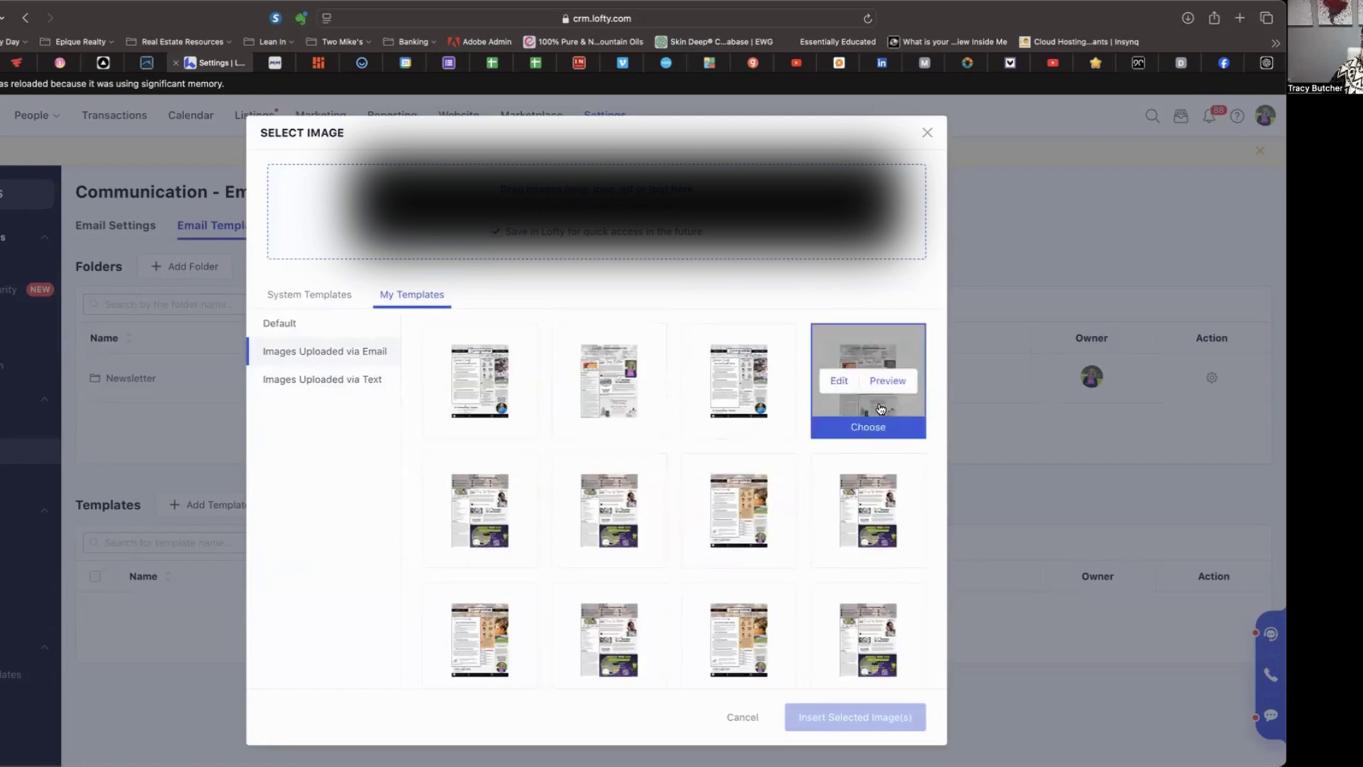
pyautogui.moveTo(765, 465)
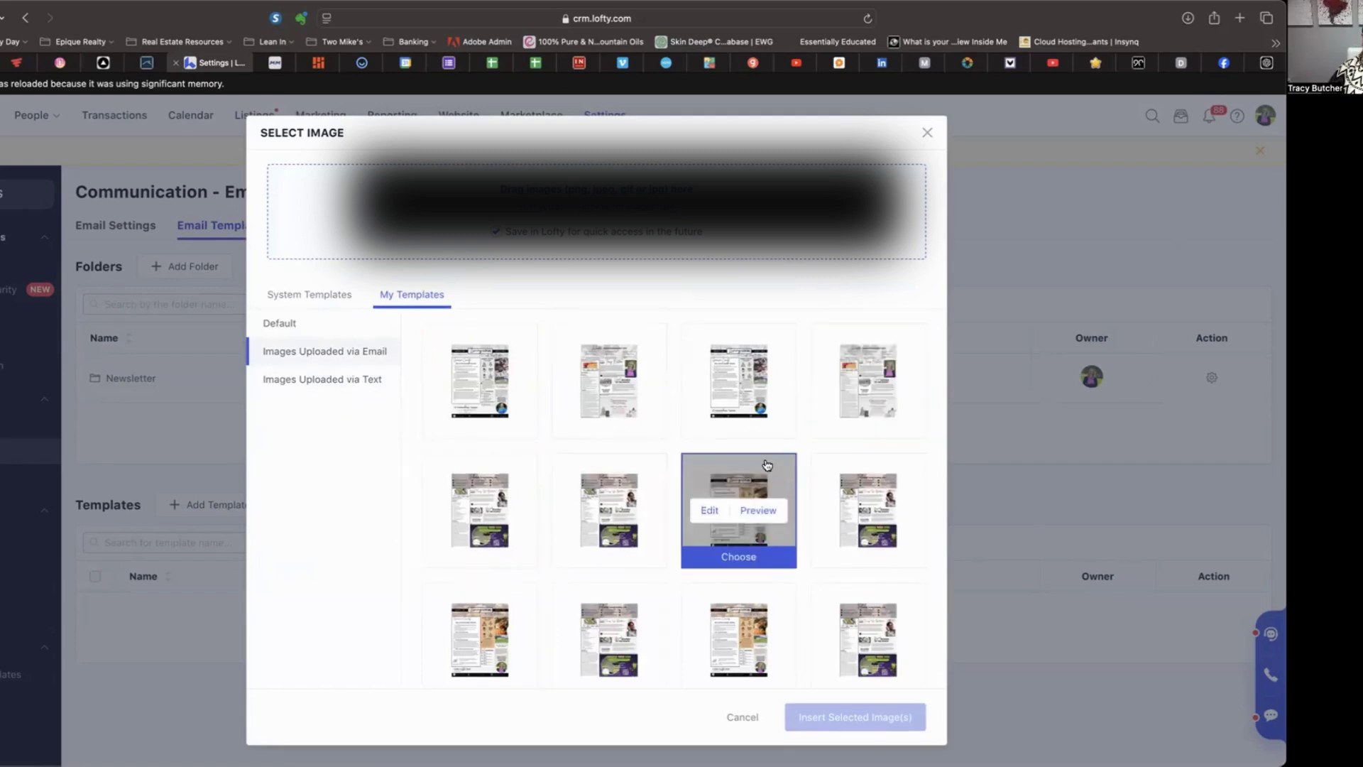
pyautogui.click(745, 558)
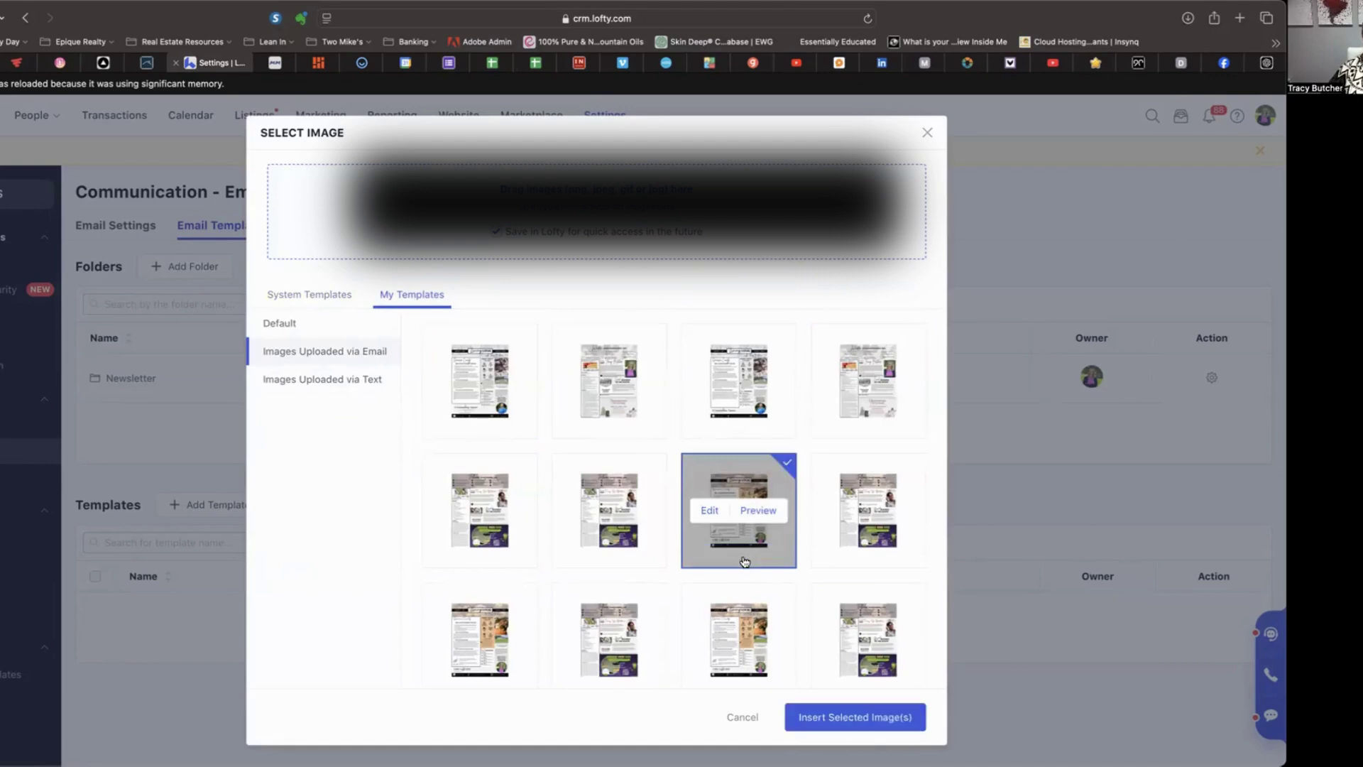
pyautogui.click(852, 718)
# - Look over the inserted newsletter page and delete it from the template body
pyautogui.scroll(-5, 676, 497)
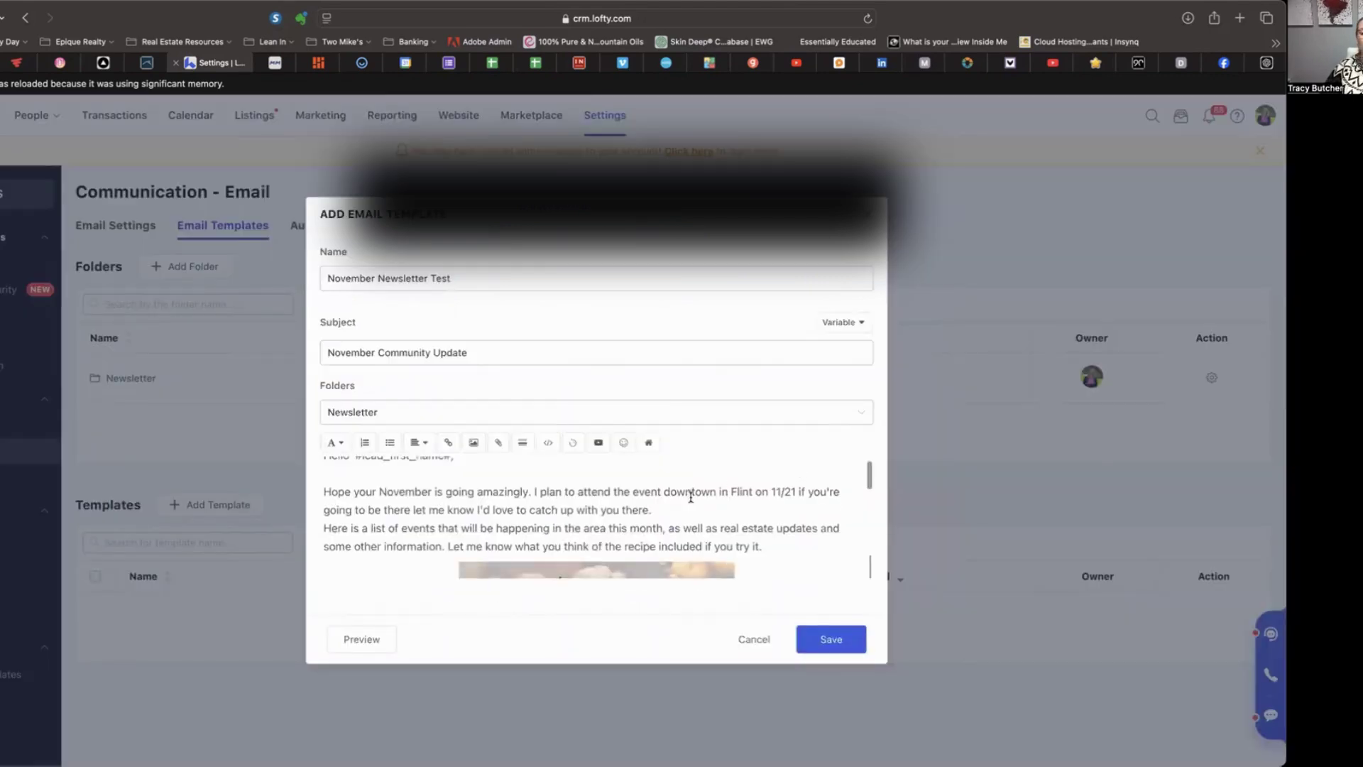
pyautogui.scroll(5, 676, 493)
pyautogui.scroll(-3, 697, 470)
pyautogui.scroll(5, 676, 492)
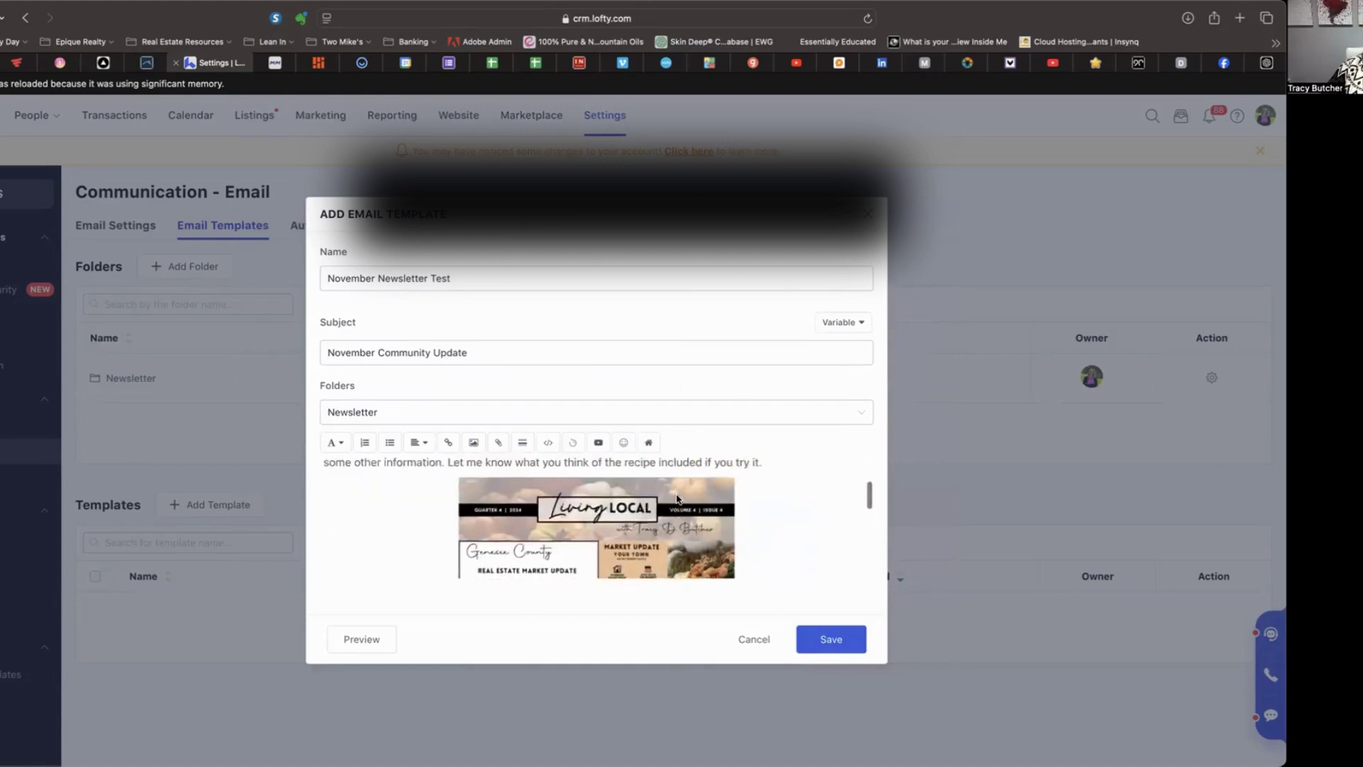
pyautogui.scroll(-5, 676, 493)
pyautogui.scroll(-1, 676, 492)
pyautogui.click(739, 524)
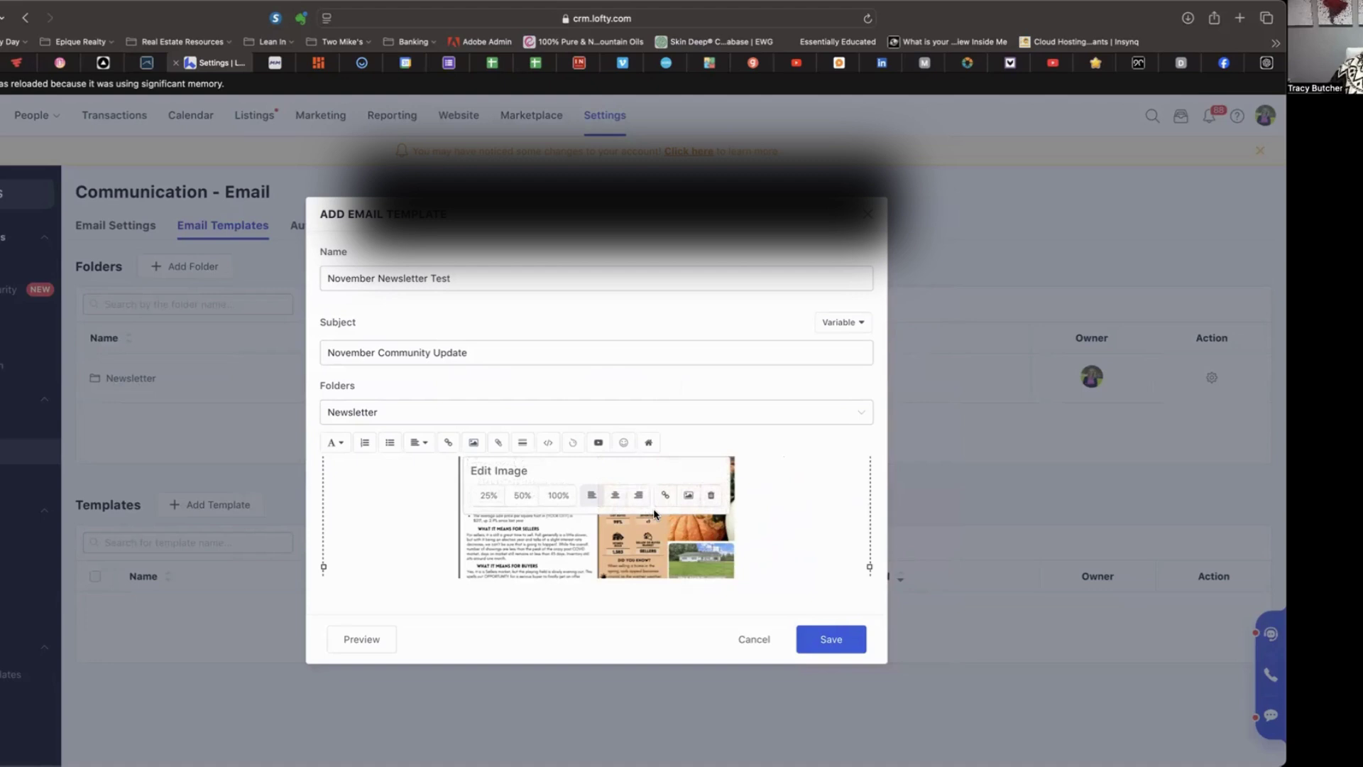
pyautogui.click(711, 495)
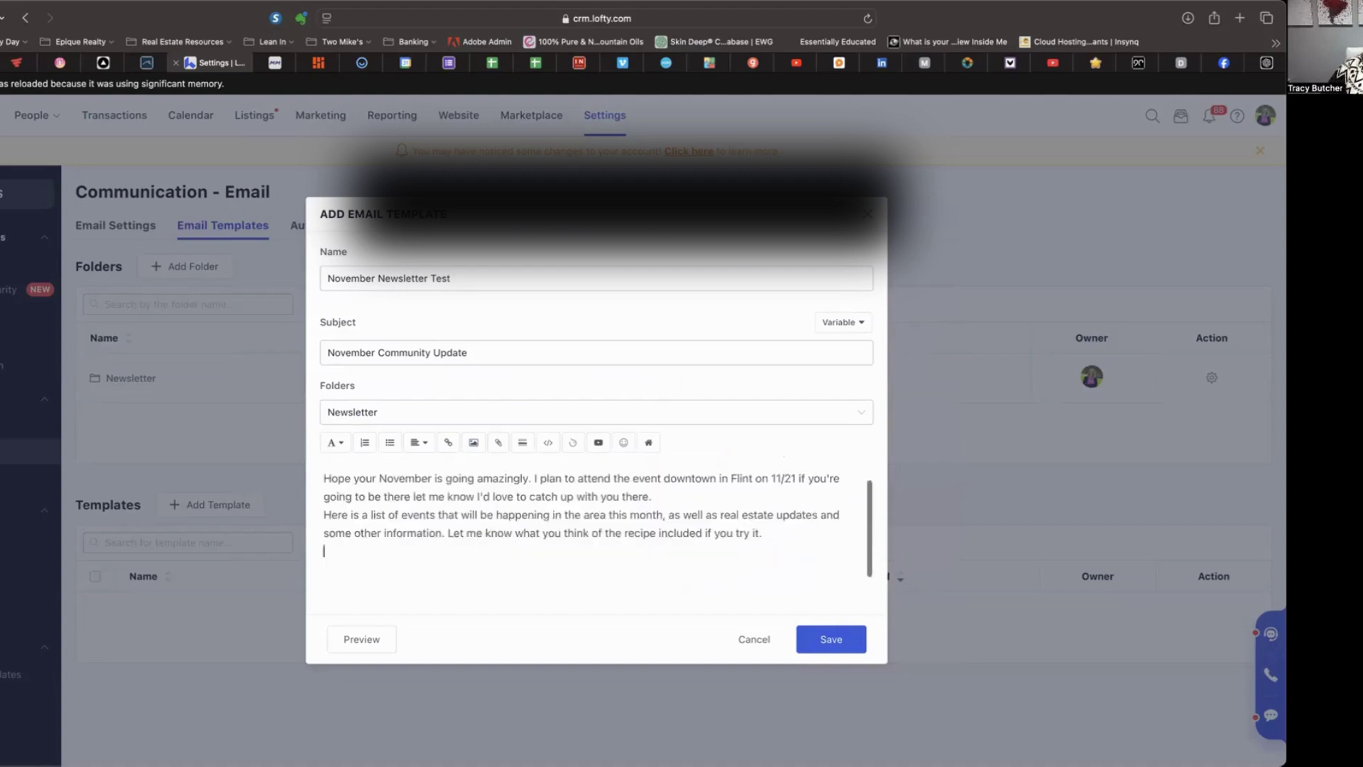
# - Attach the PDF "Ultimate Marketing Guide - Prosecco and Post" to the template, then remove the attachment
pyautogui.click(499, 444)
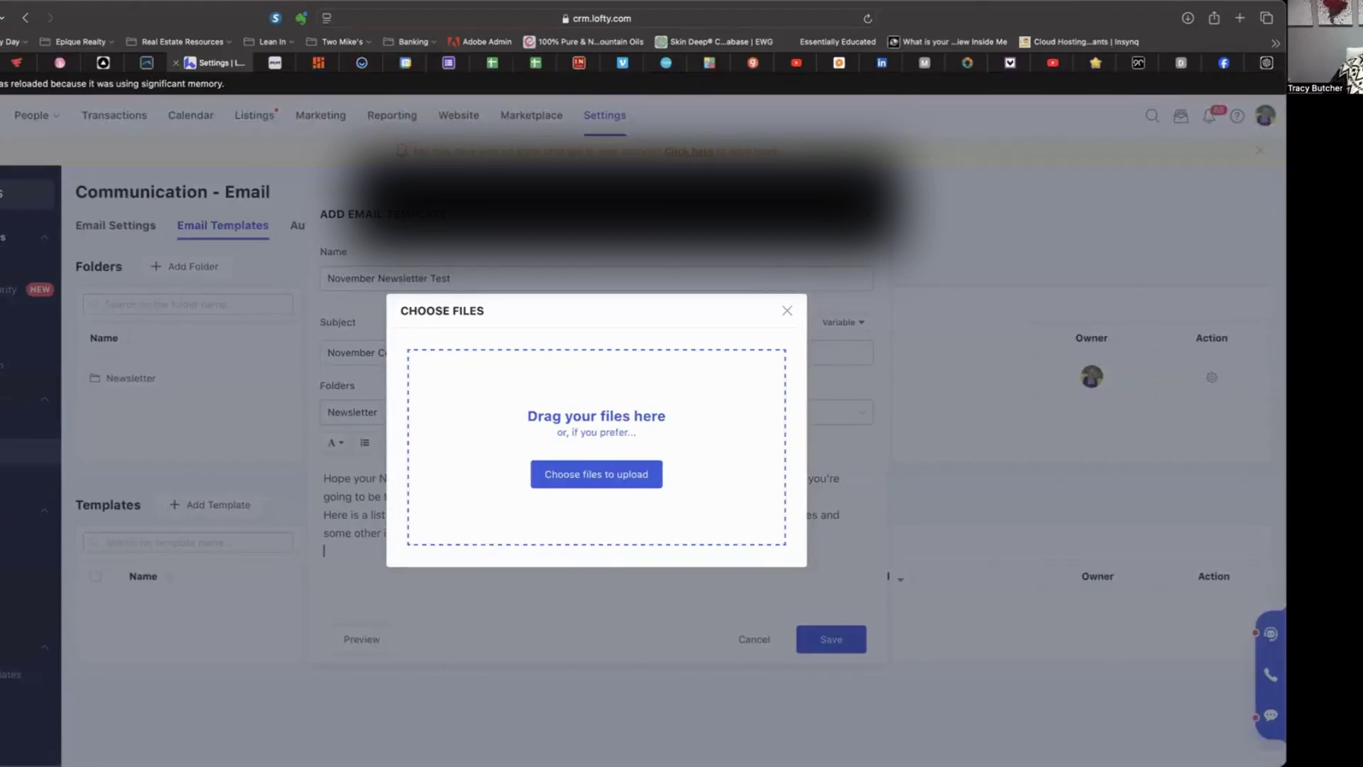
pyautogui.click(558, 469)
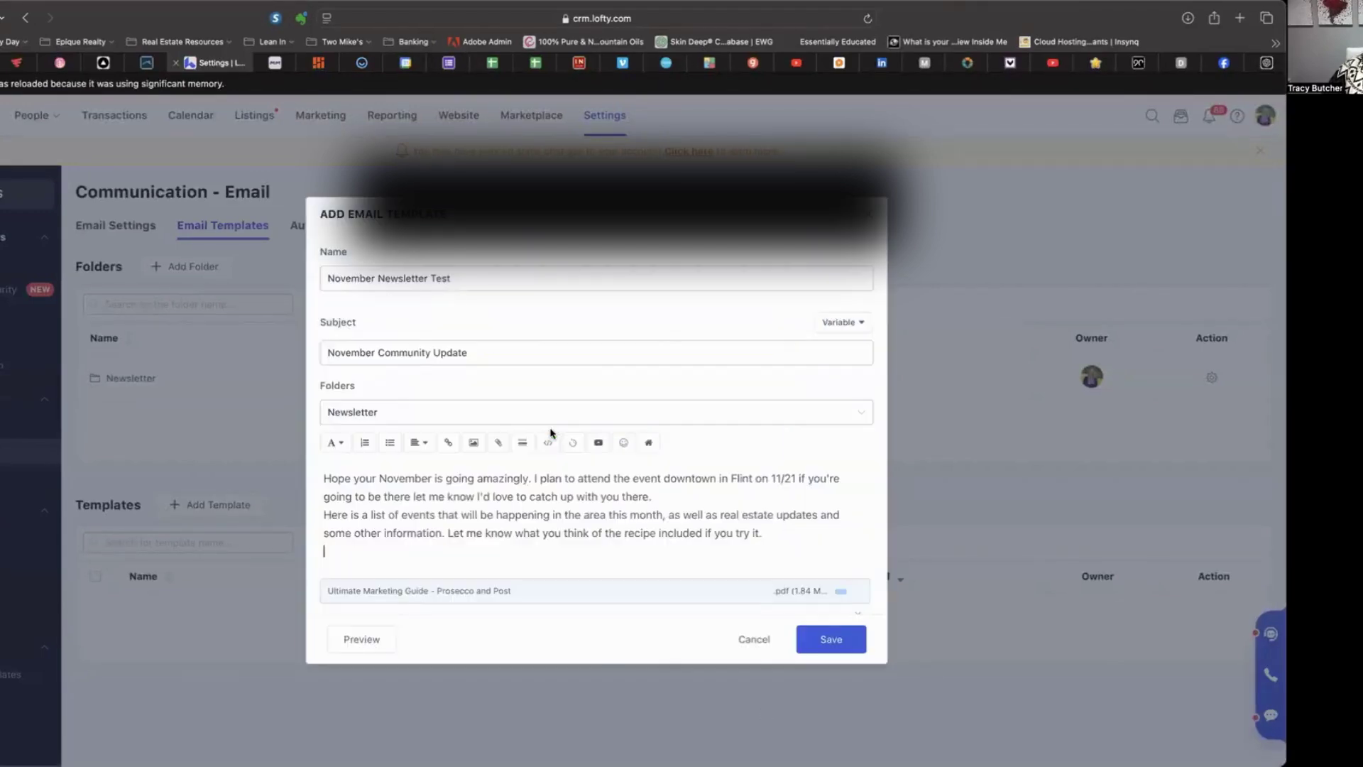
pyautogui.scroll(-1, 705, 561)
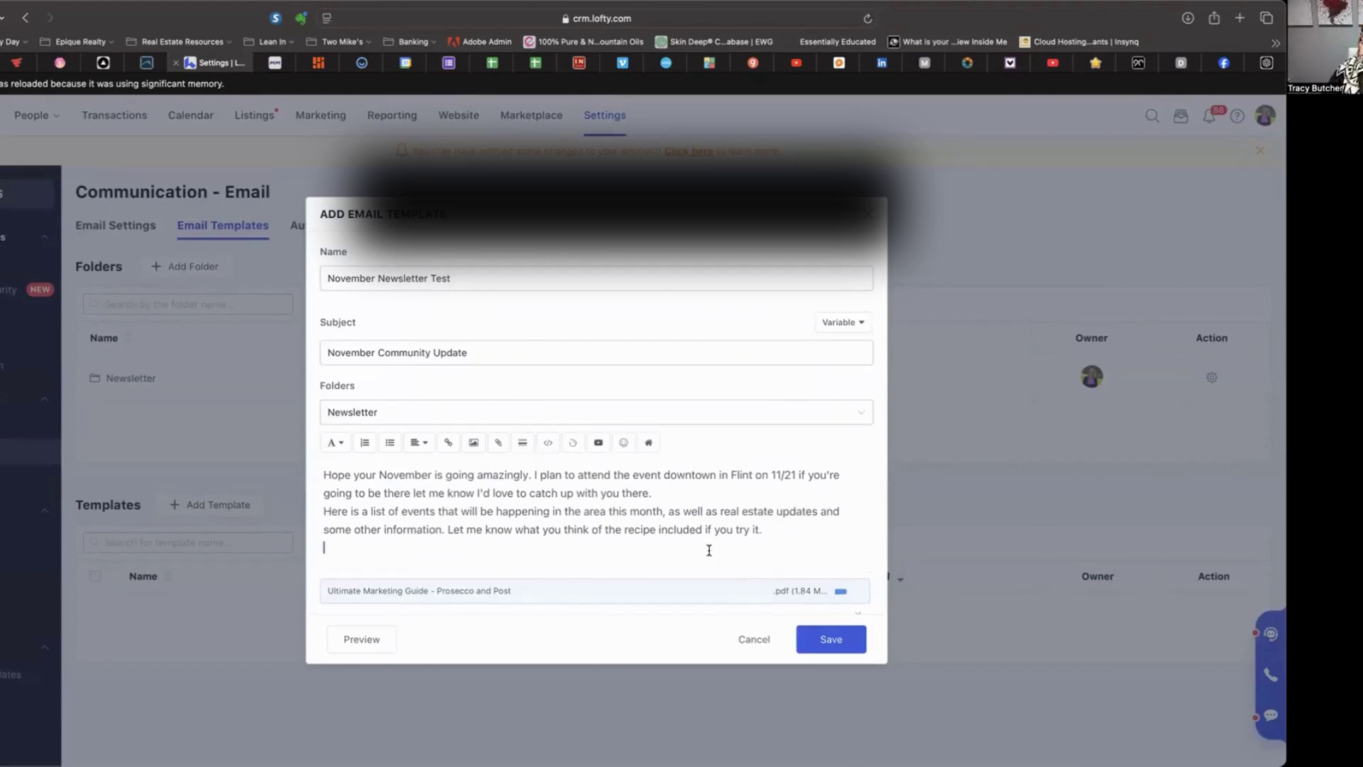
pyautogui.scroll(2, 709, 552)
pyautogui.scroll(-2, 709, 551)
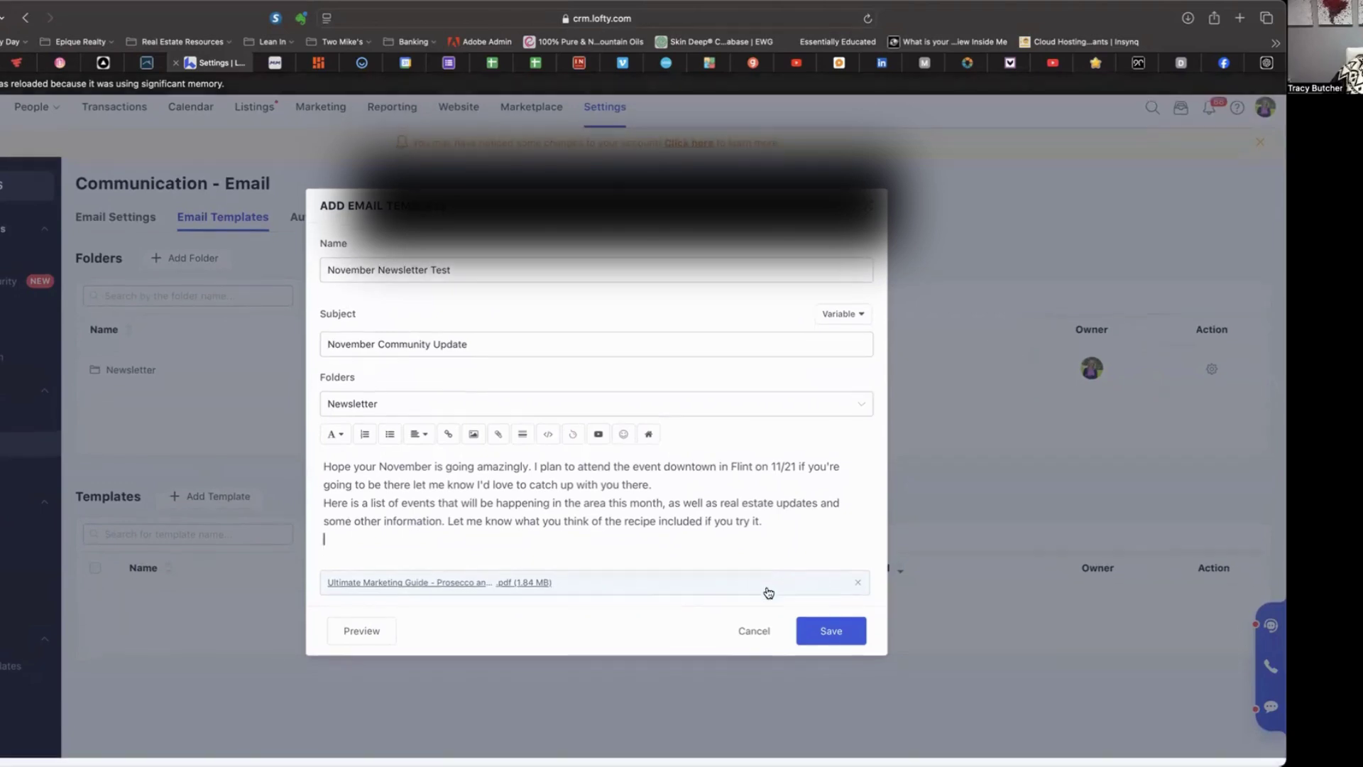
pyautogui.click(861, 593)
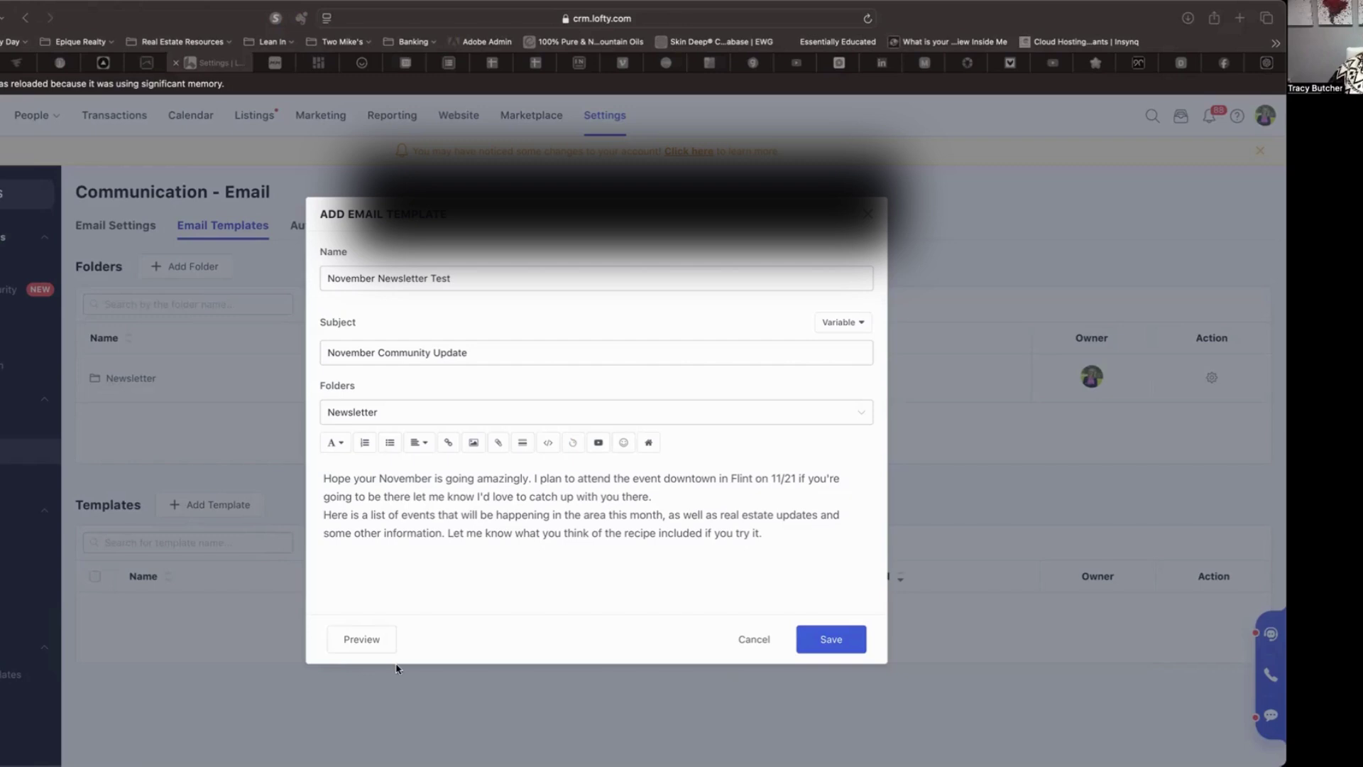
# - Insert the "Living Local" market update page and the "Monster Mash Dash" page together from the images uploaded via email
pyautogui.click(474, 443)
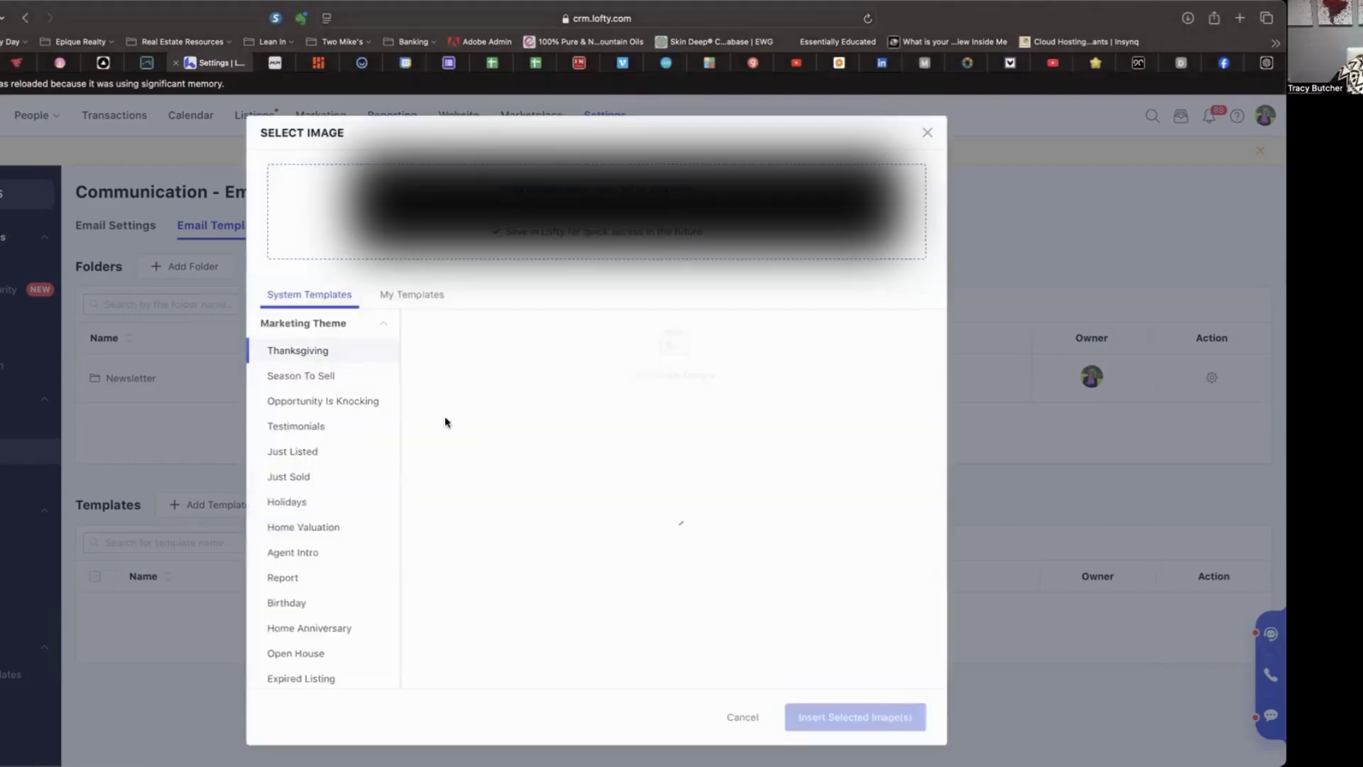
pyautogui.click(403, 296)
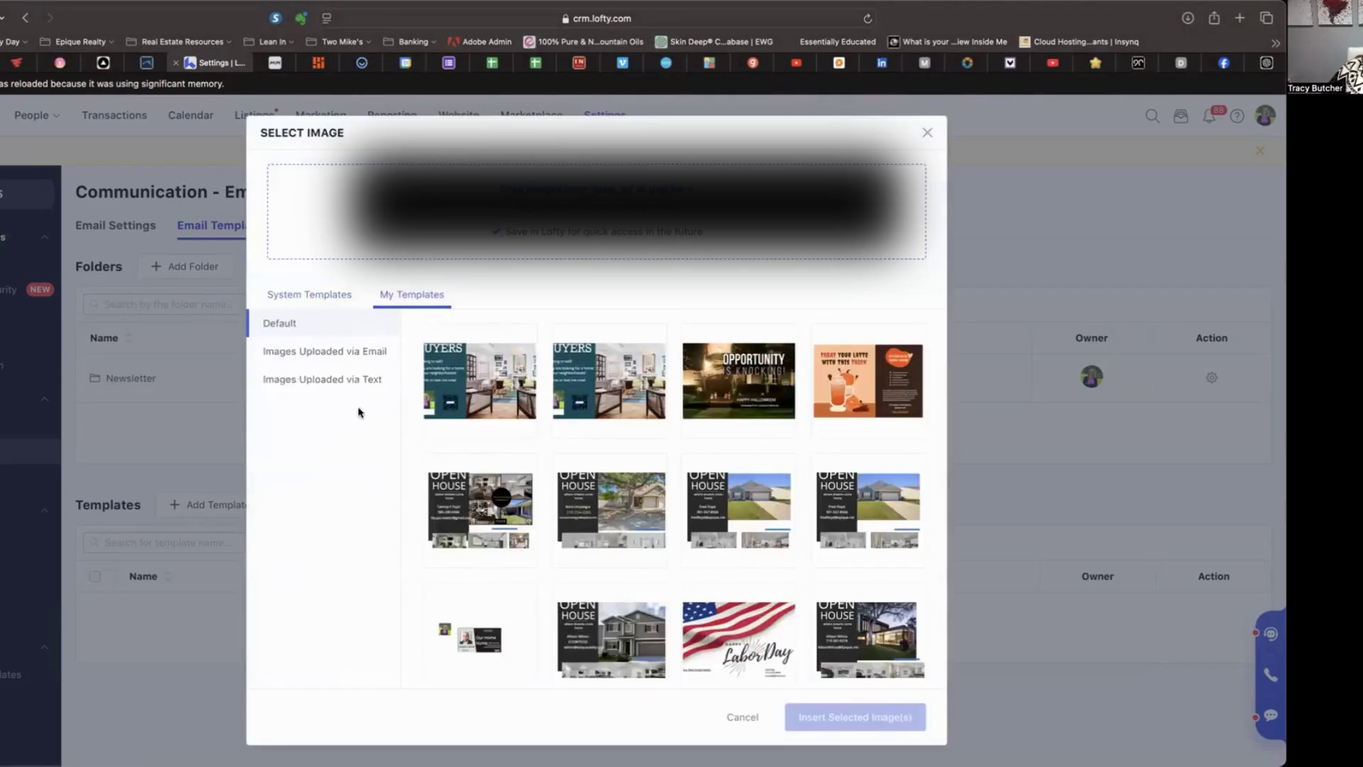
pyautogui.click(316, 381)
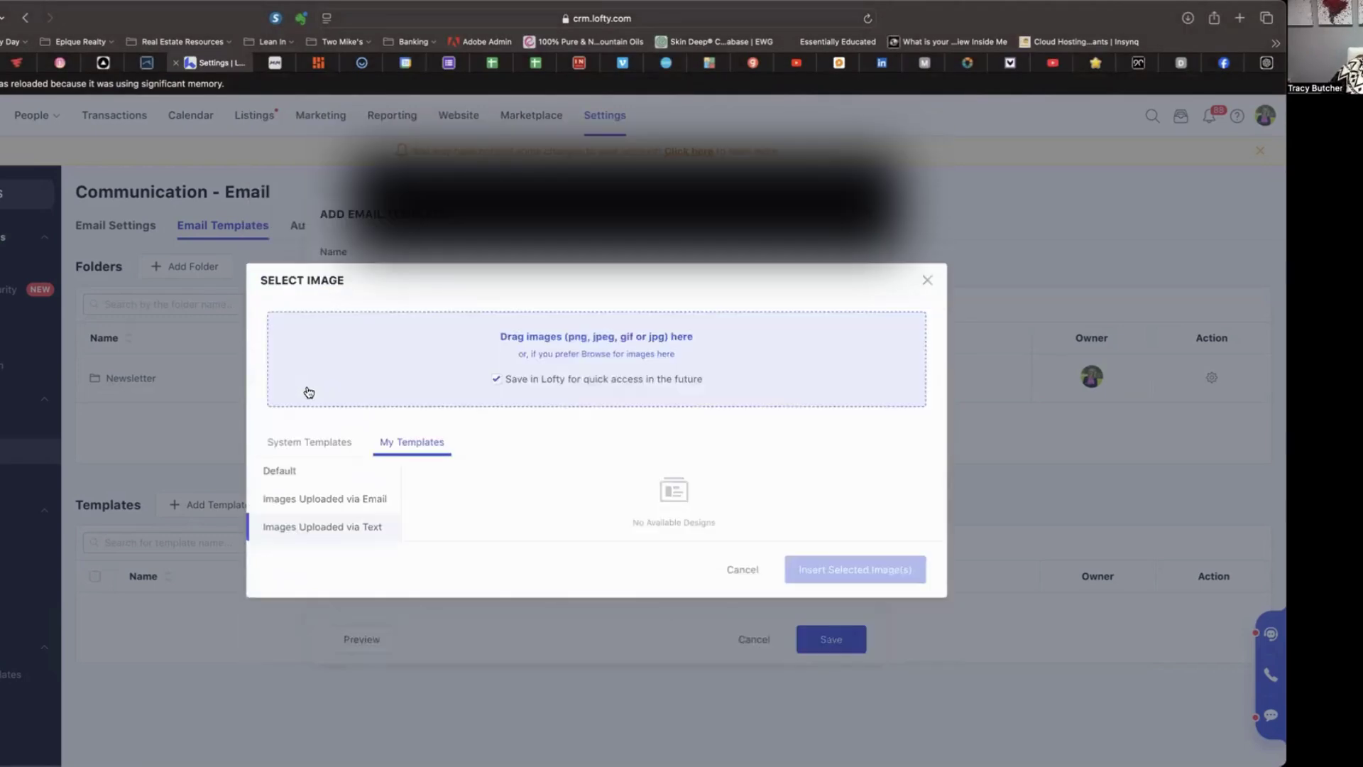
pyautogui.click(351, 503)
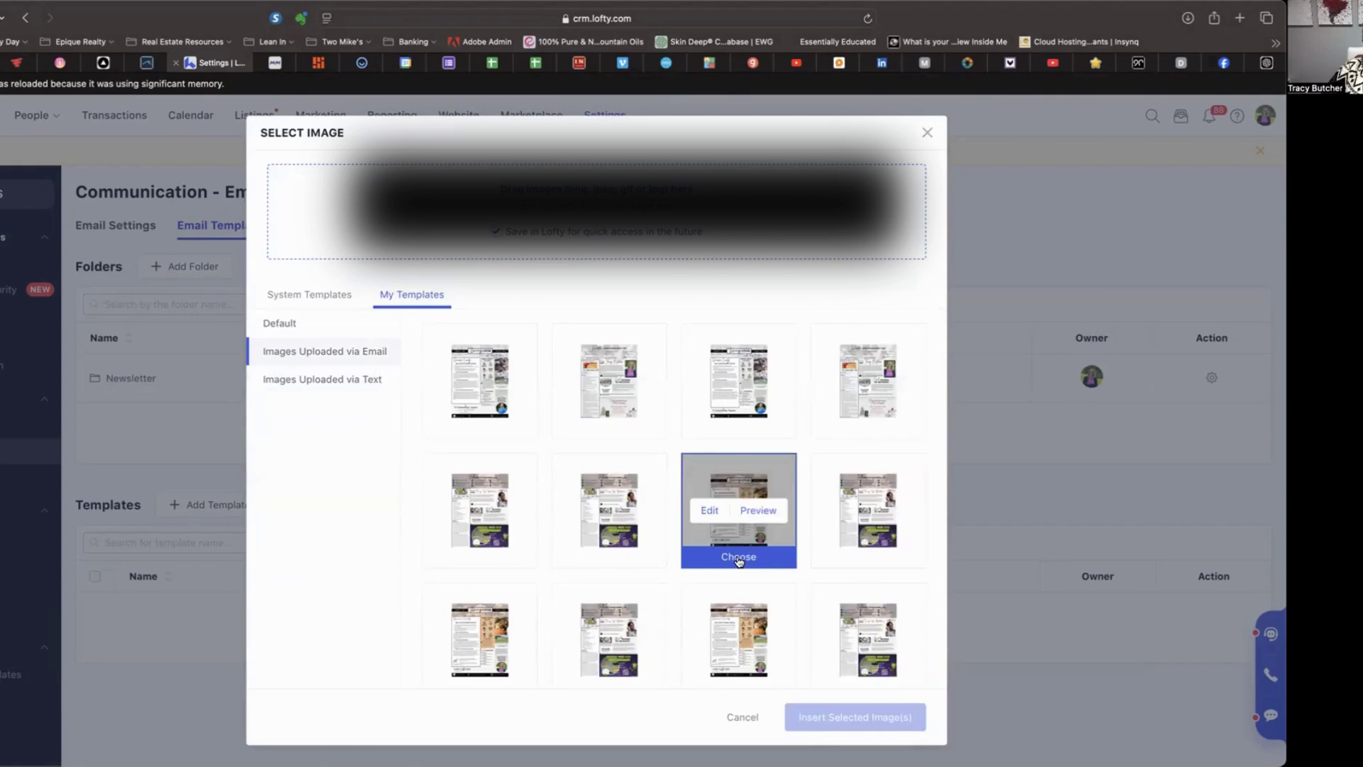
pyautogui.click(739, 557)
pyautogui.click(868, 558)
pyautogui.click(893, 719)
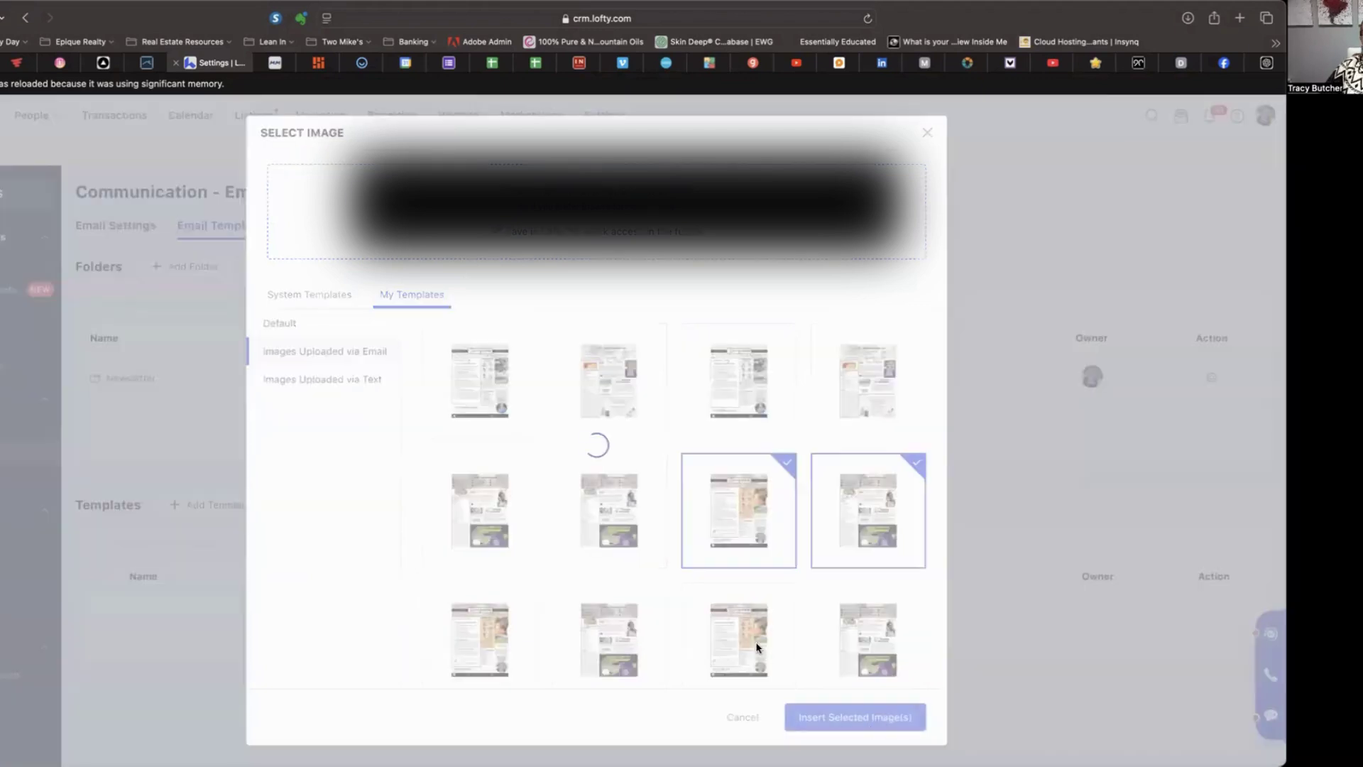
# - Examine the order and layout of both inserted newsletter pages within the template body
pyautogui.scroll(10, 678, 534)
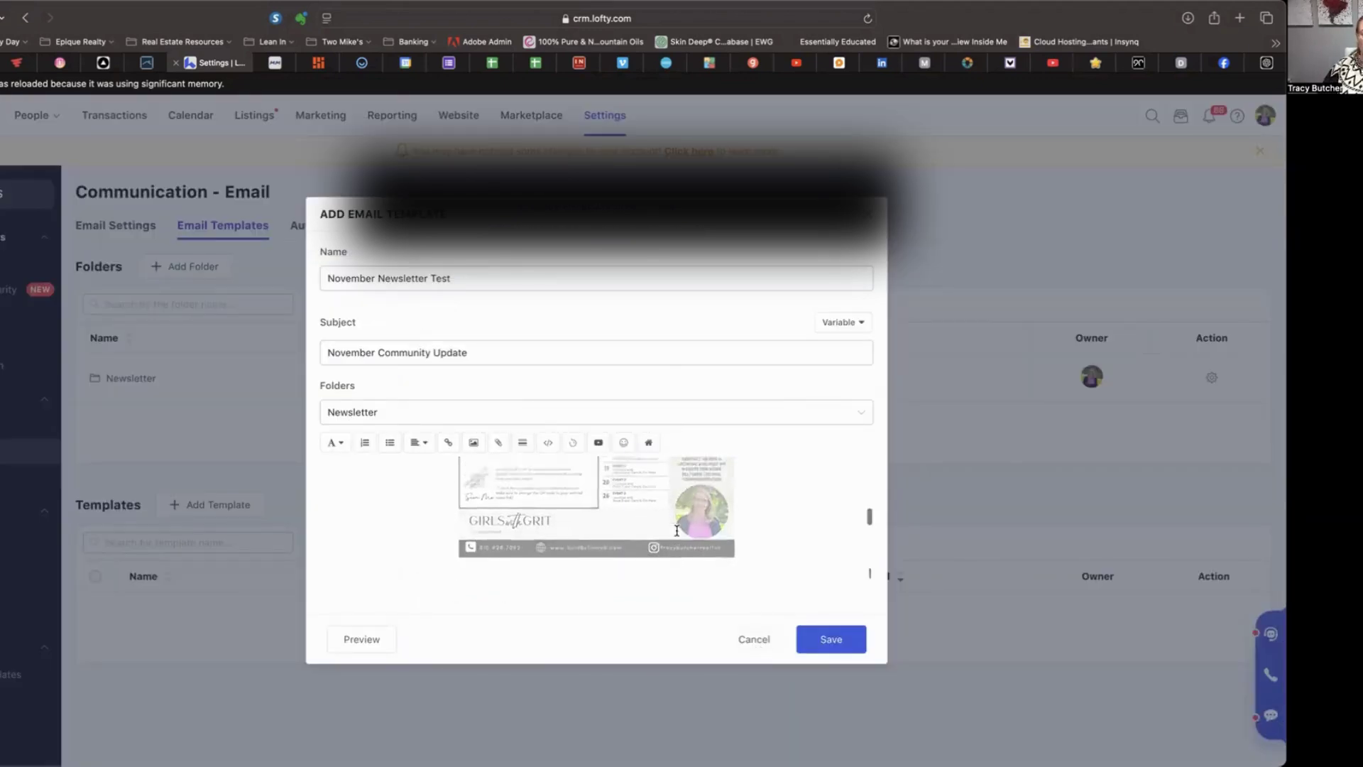
pyautogui.scroll(-5, 677, 534)
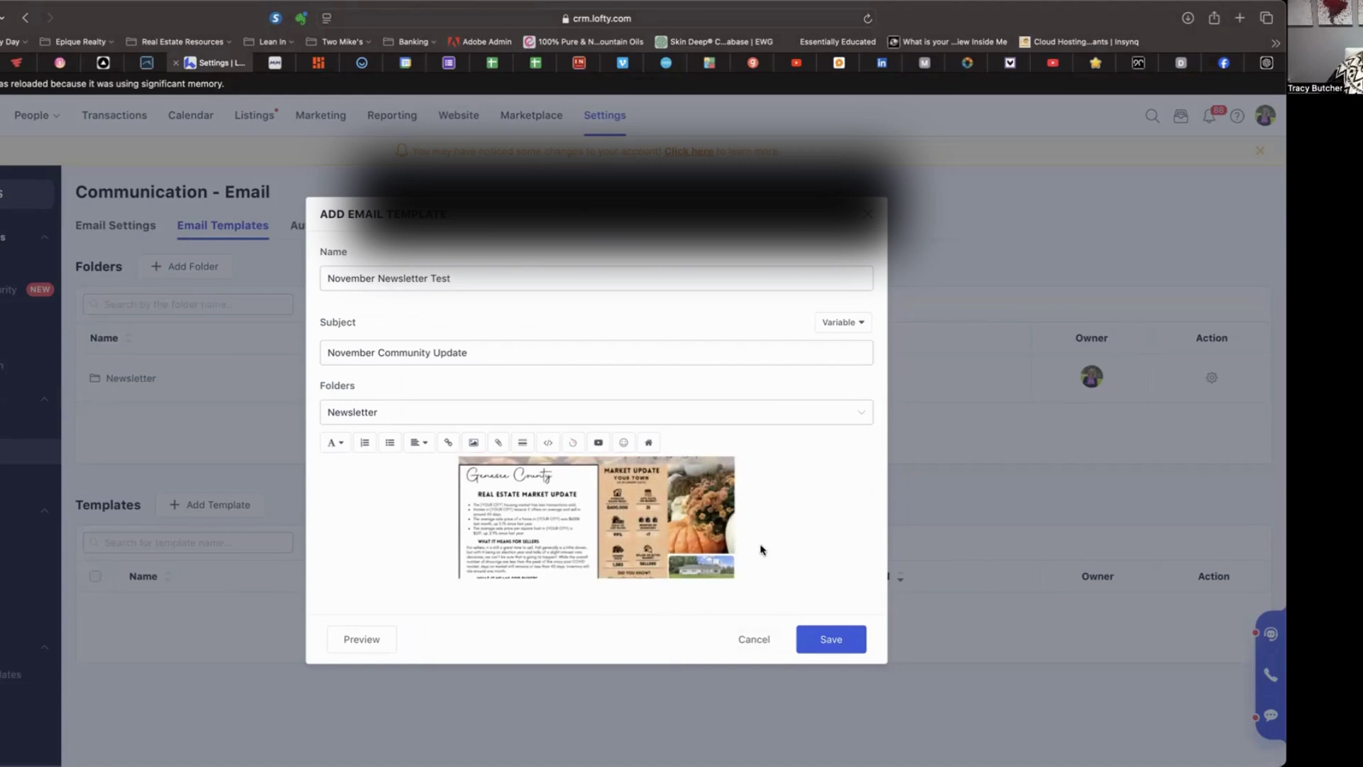
pyautogui.rightClick(715, 547)
pyautogui.click(759, 508)
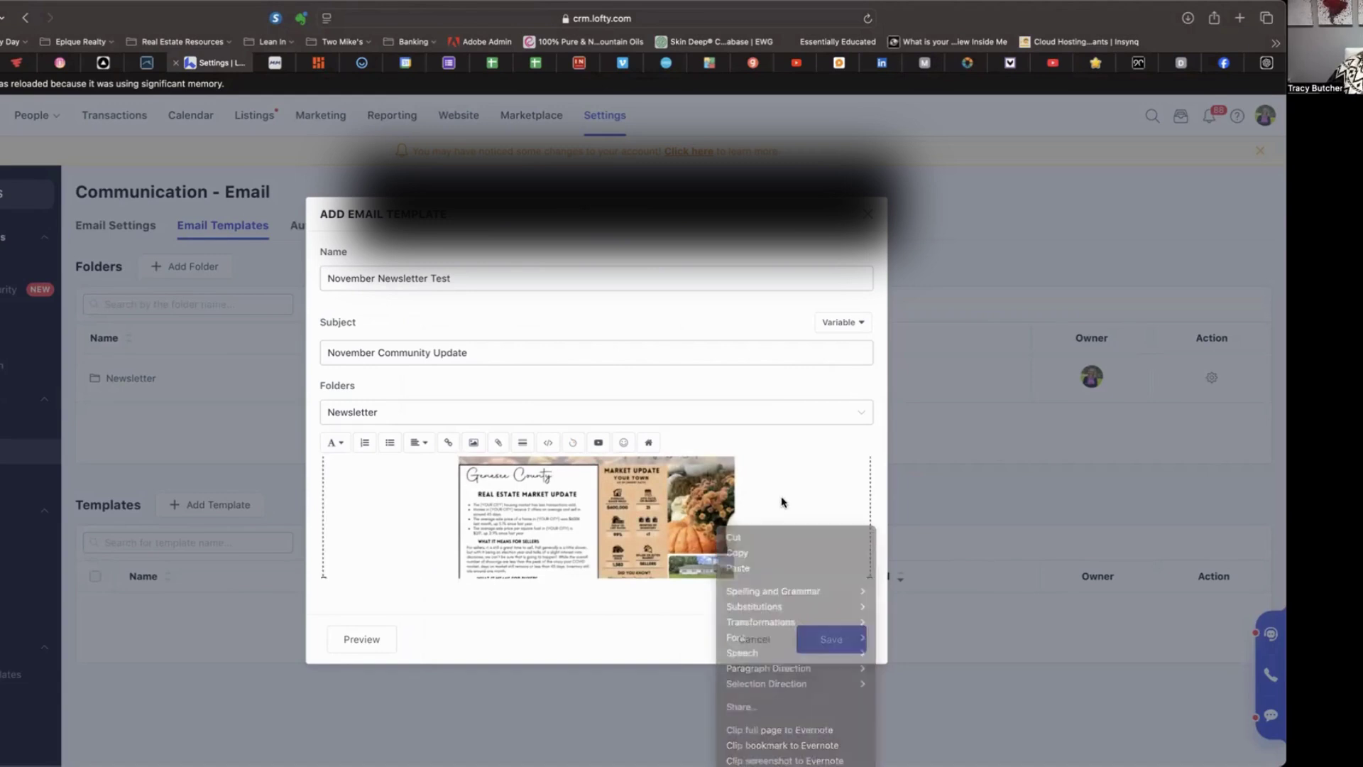
pyautogui.scroll(-5, 863, 561)
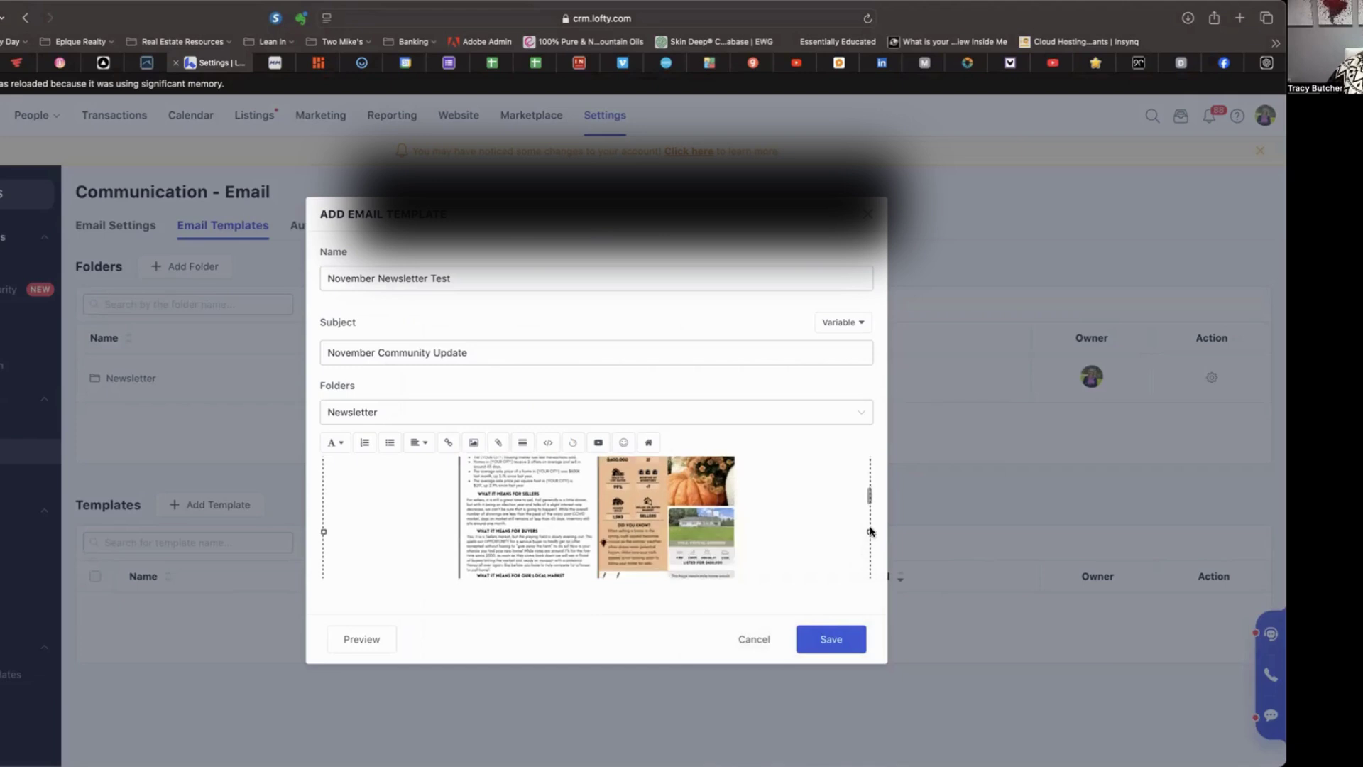
pyautogui.scroll(5, 869, 523)
pyautogui.scroll(-4, 867, 542)
pyautogui.scroll(4, 867, 524)
pyautogui.scroll(5, 801, 507)
pyautogui.scroll(-4, 801, 507)
pyautogui.scroll(-10, 801, 507)
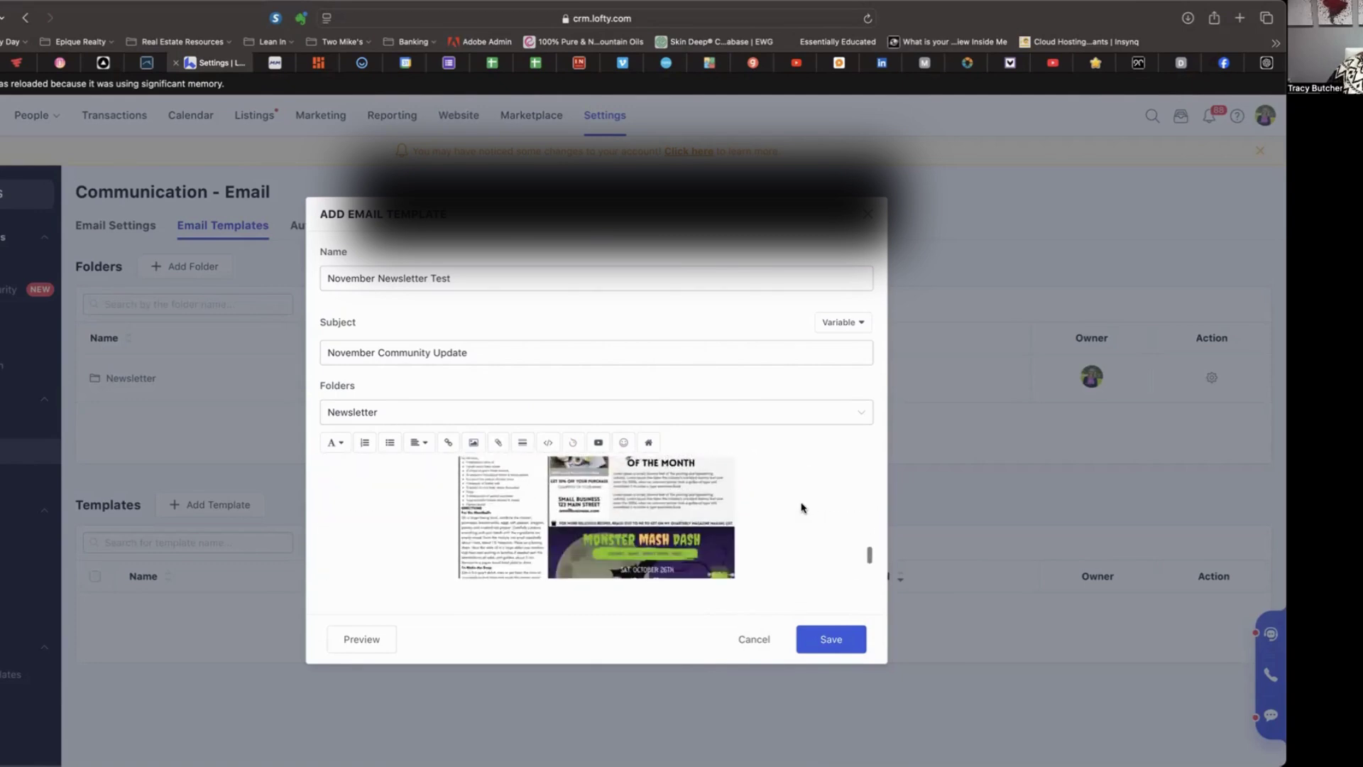
# - Look over the template body, then preview the complete email with both newsletter pages and close the preview
pyautogui.scroll(12, 801, 507)
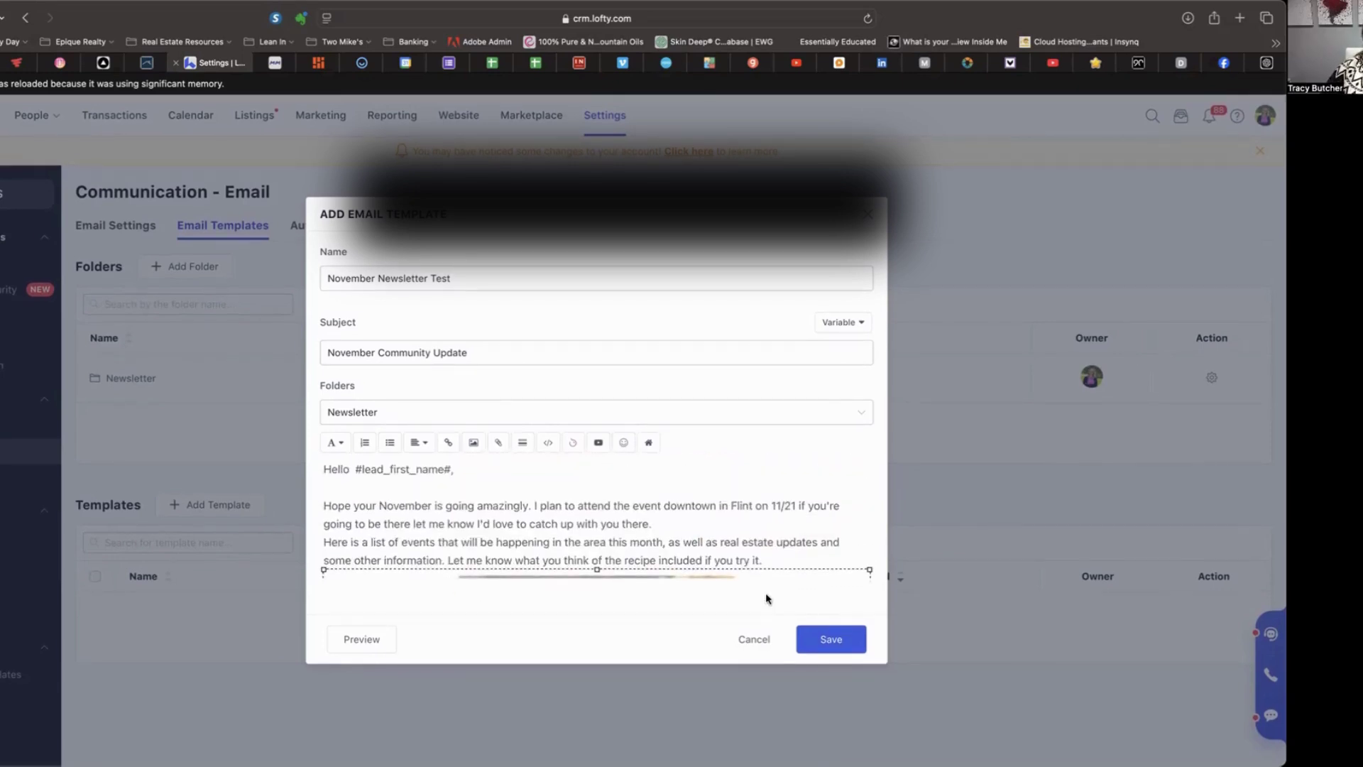
pyautogui.scroll(-1, 753, 542)
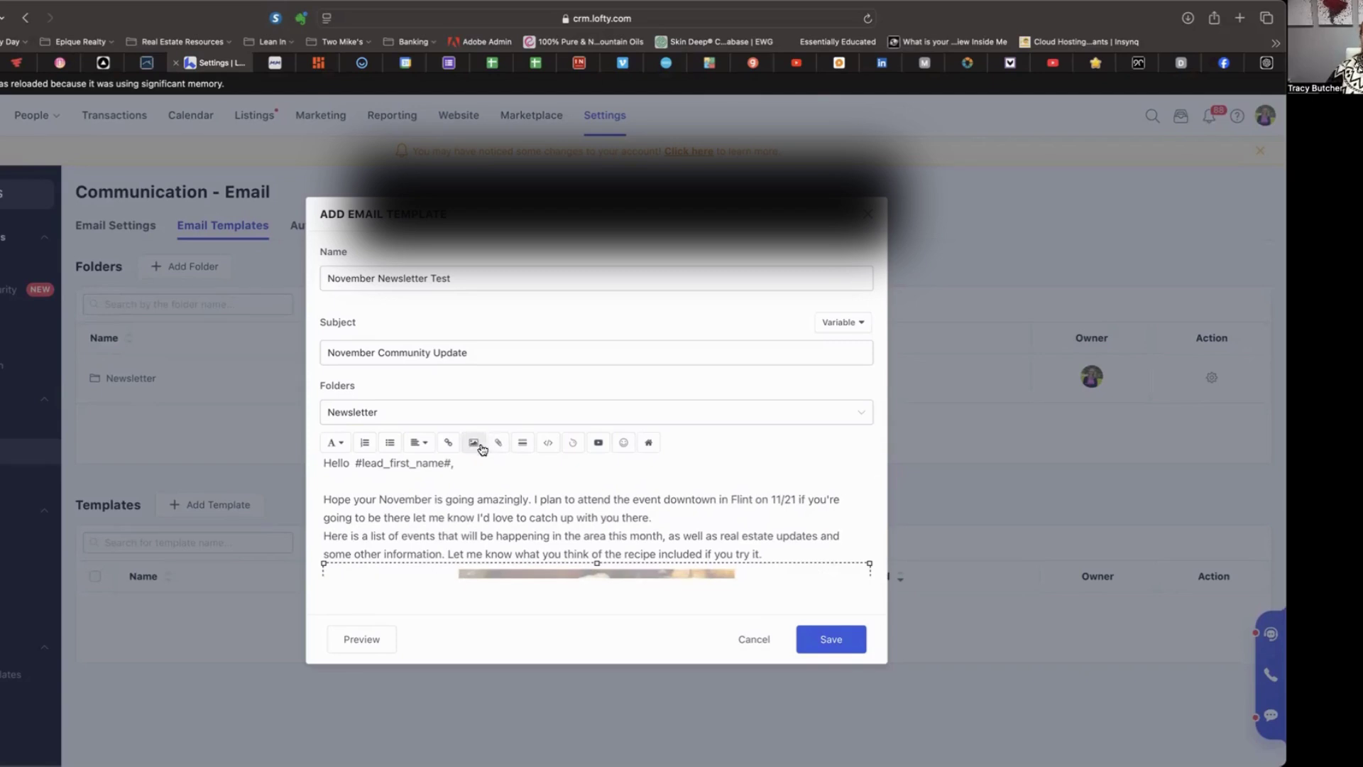
pyautogui.click(862, 331)
pyautogui.click(862, 331)
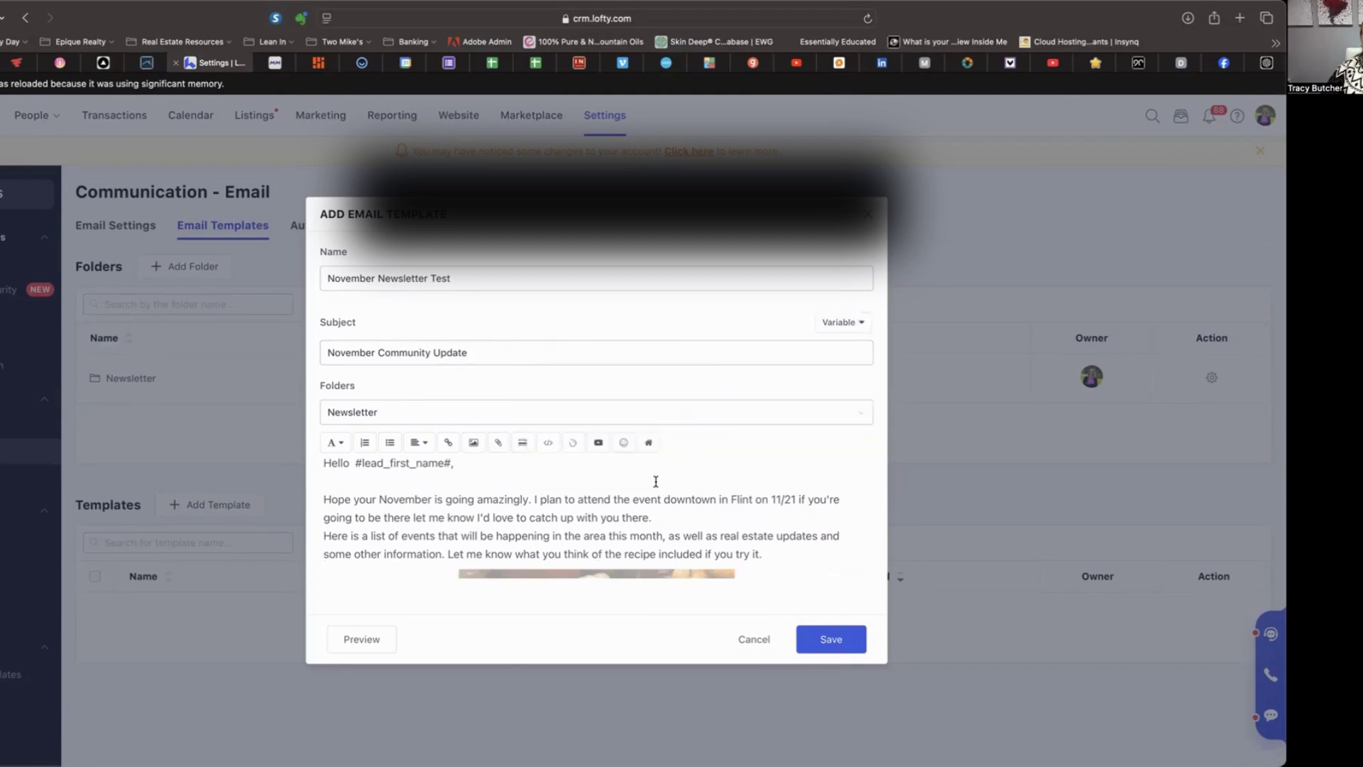
pyautogui.scroll(-10, 636, 489)
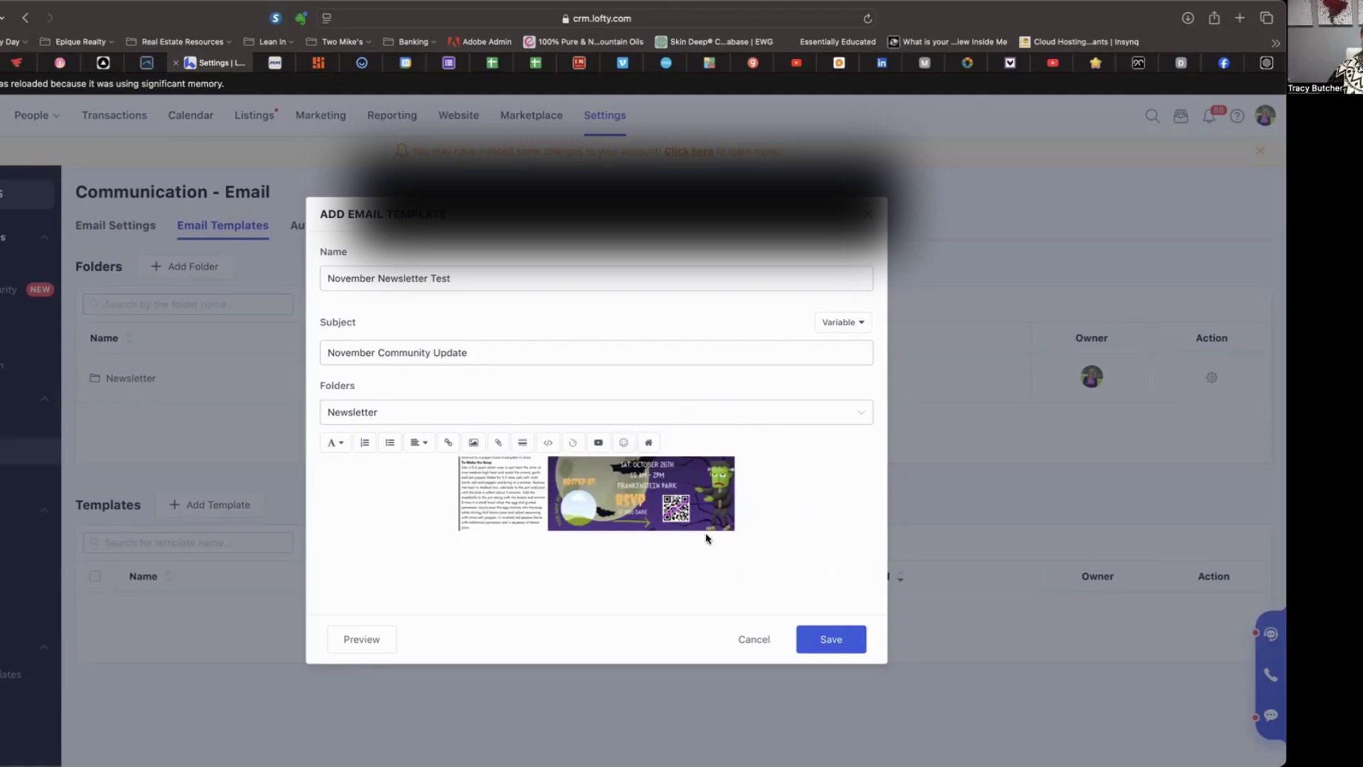
pyautogui.click(375, 641)
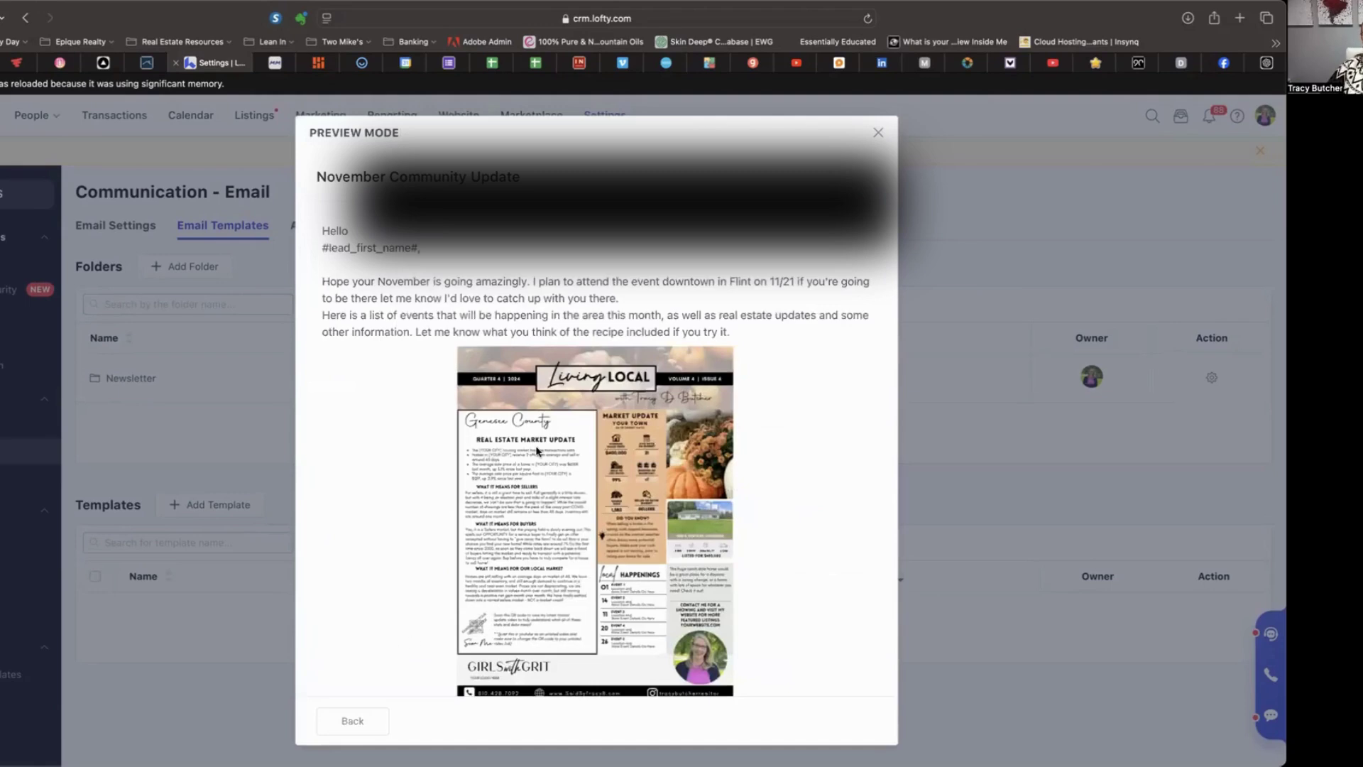
pyautogui.scroll(-10, 537, 451)
pyautogui.scroll(10, 537, 452)
pyautogui.click(878, 133)
# - Try to tidy the end of the greeting line by deleting the selection after the #lead_first_name# variable
pyautogui.scroll(-3, 445, 487)
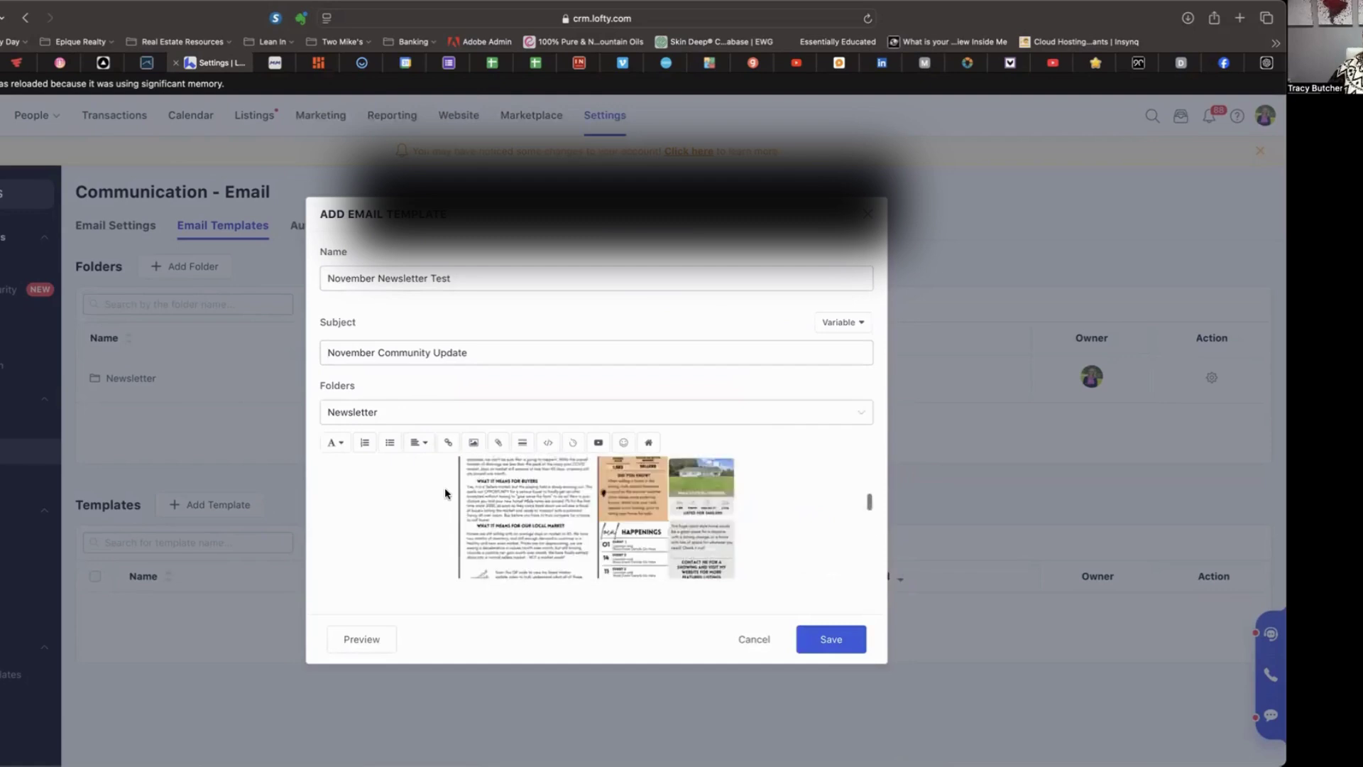
pyautogui.scroll(5, 444, 487)
pyautogui.moveTo(451, 472); pyautogui.dragTo(511, 487)
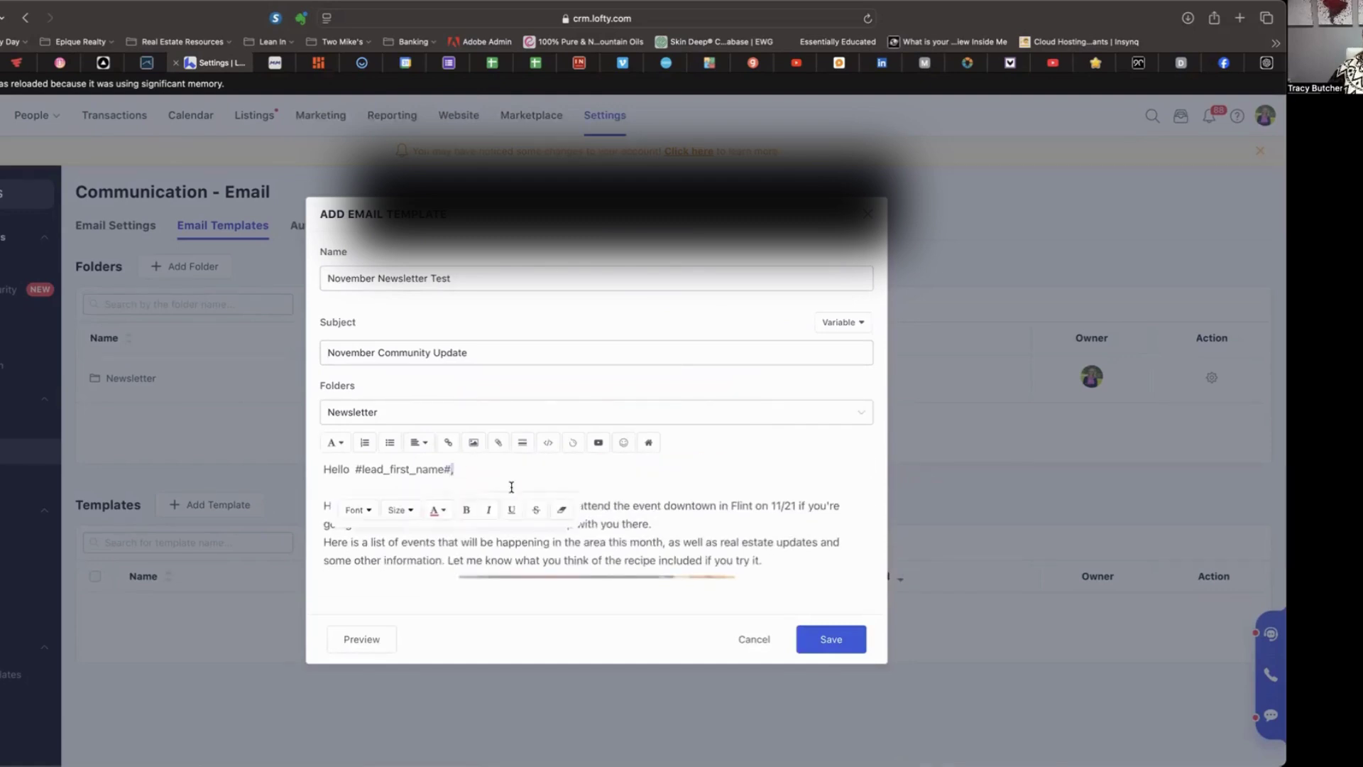
pyautogui.press('BackSpace')
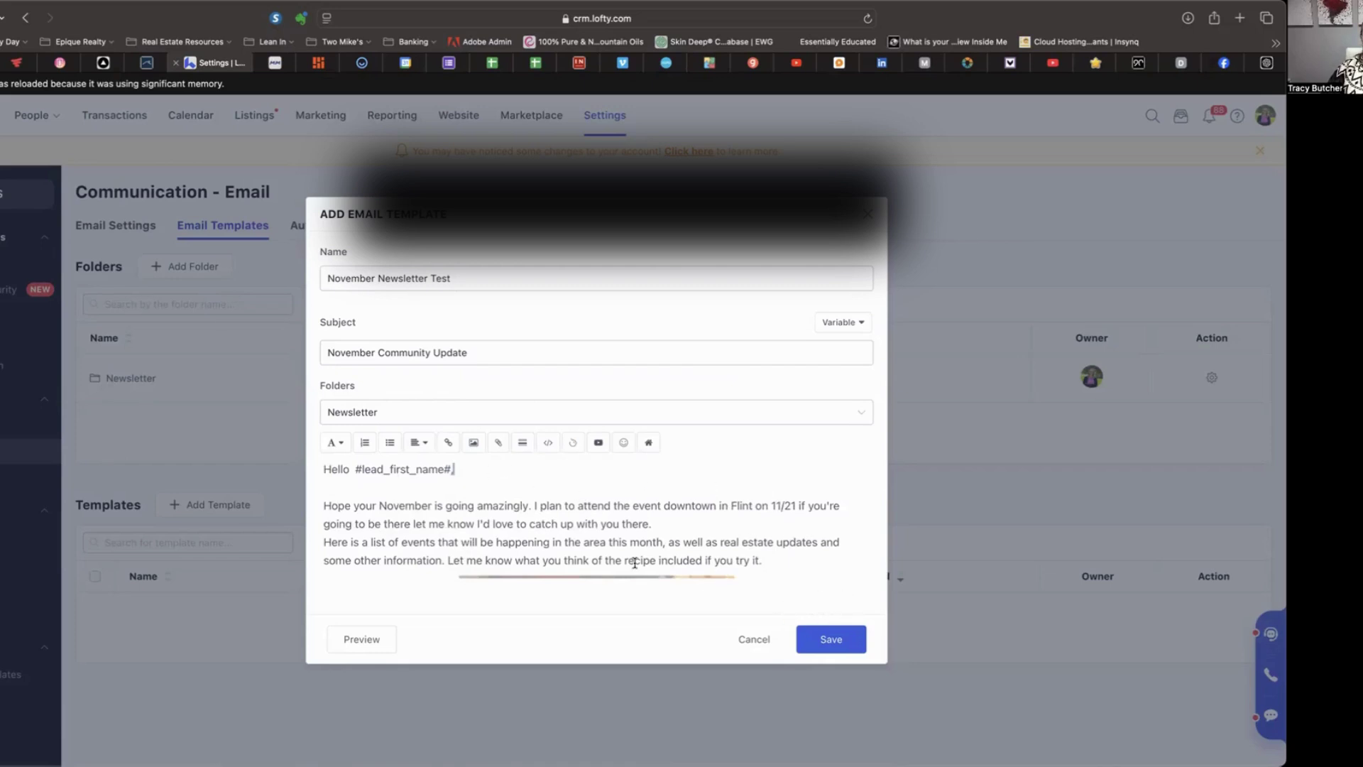
# - Check the newsletter pages in the body and save the template "November Newsletter Test" in the Newsletter folder
pyautogui.scroll(-15, 635, 562)
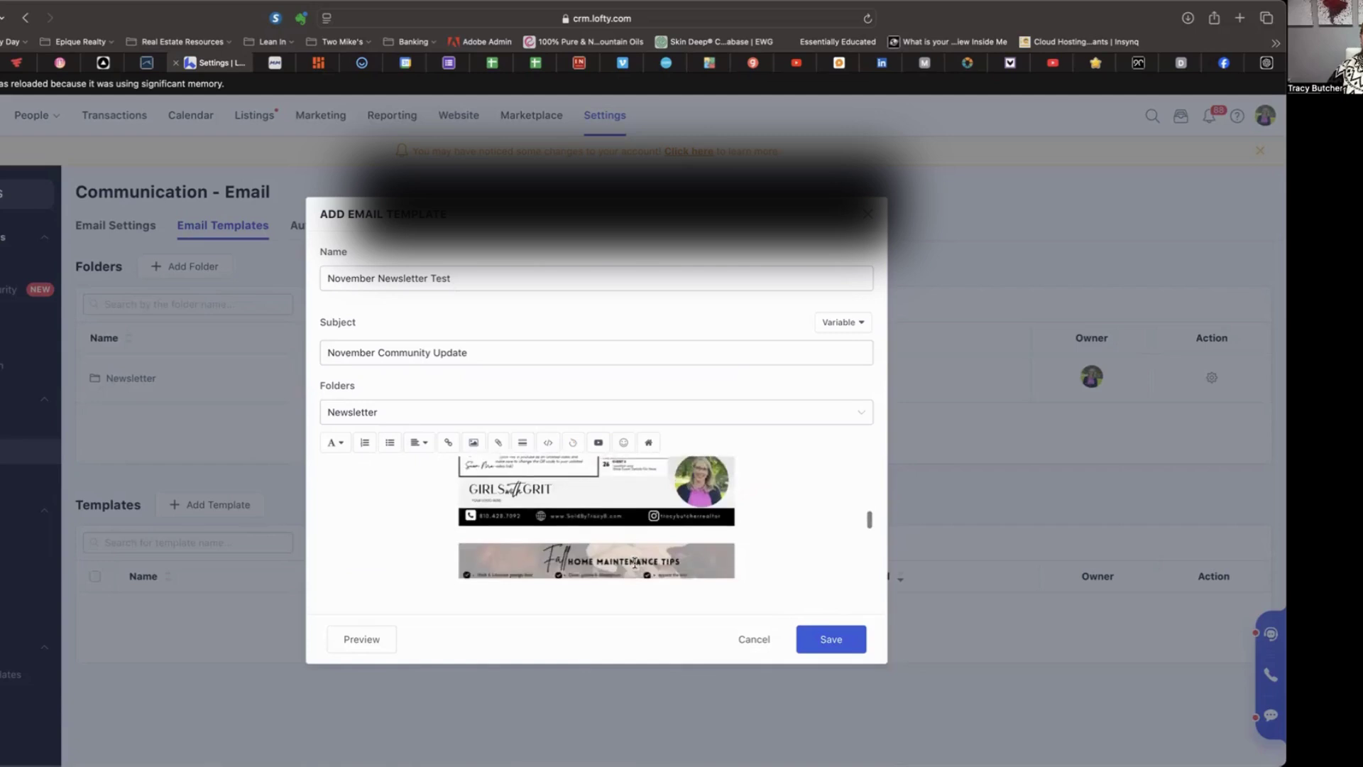
pyautogui.scroll(-1, 635, 562)
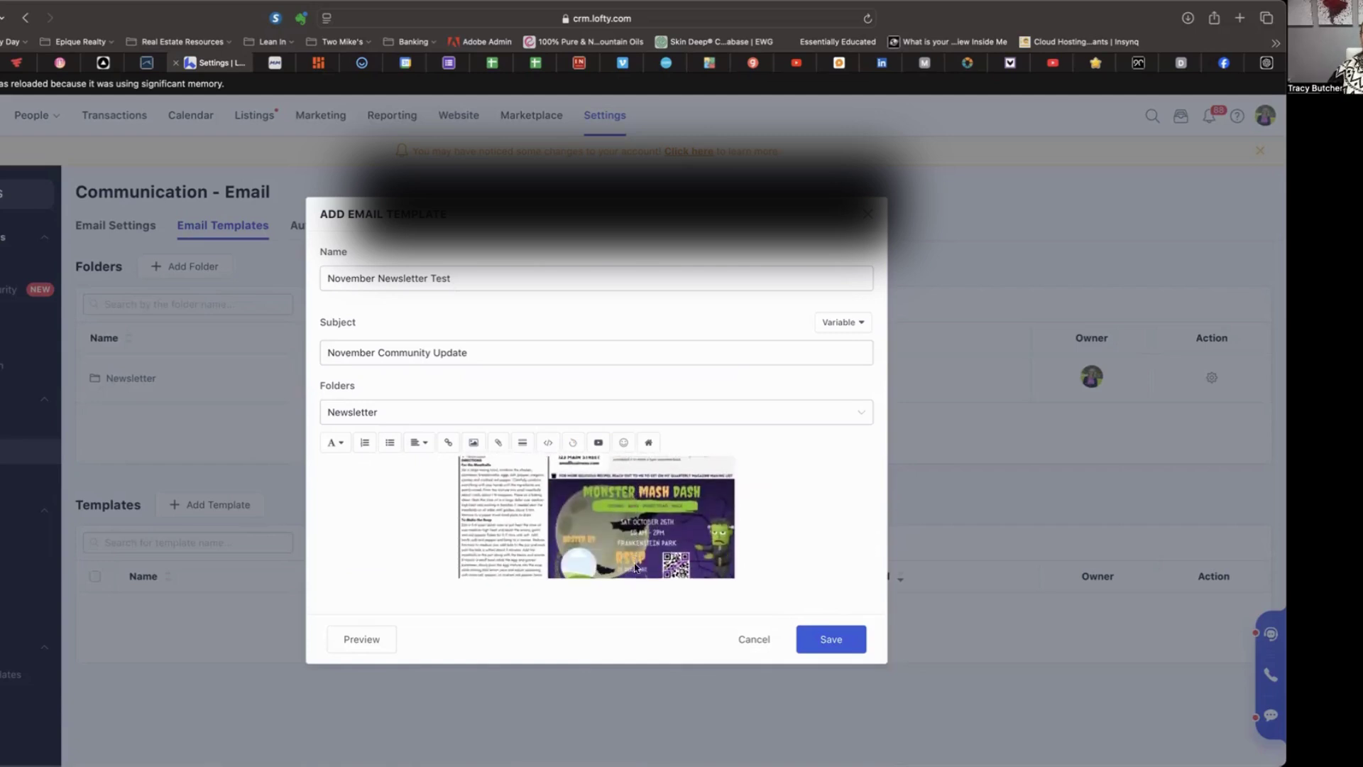
pyautogui.scroll(-3, 635, 568)
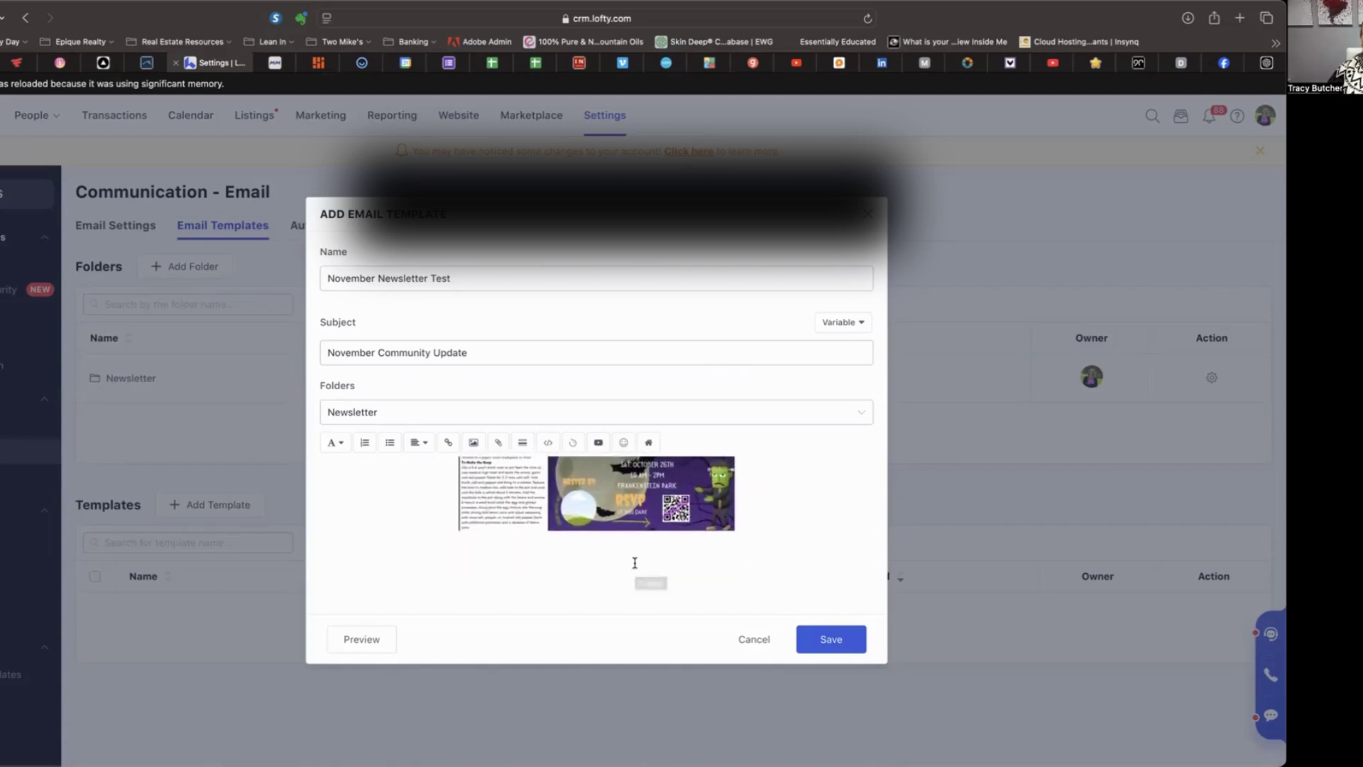
pyautogui.scroll(5, 646, 539)
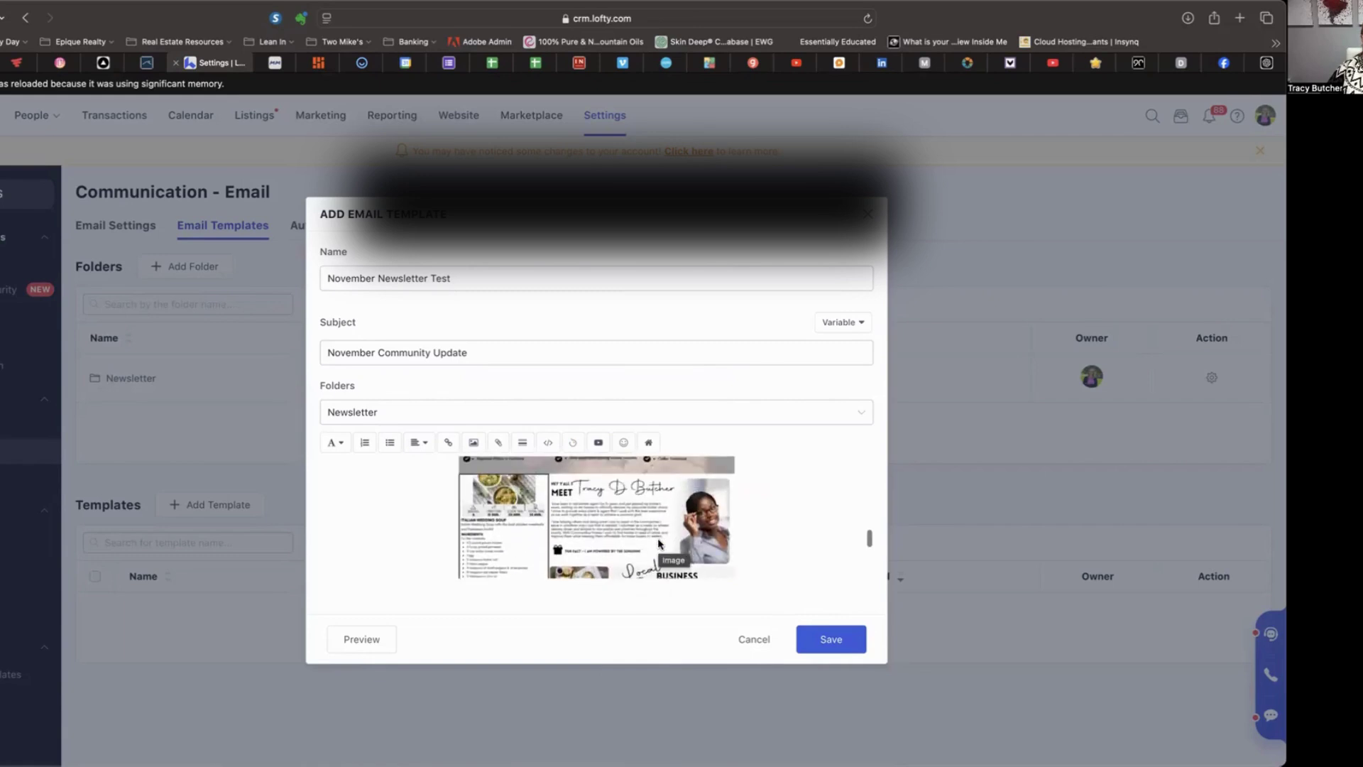
pyautogui.click(832, 642)
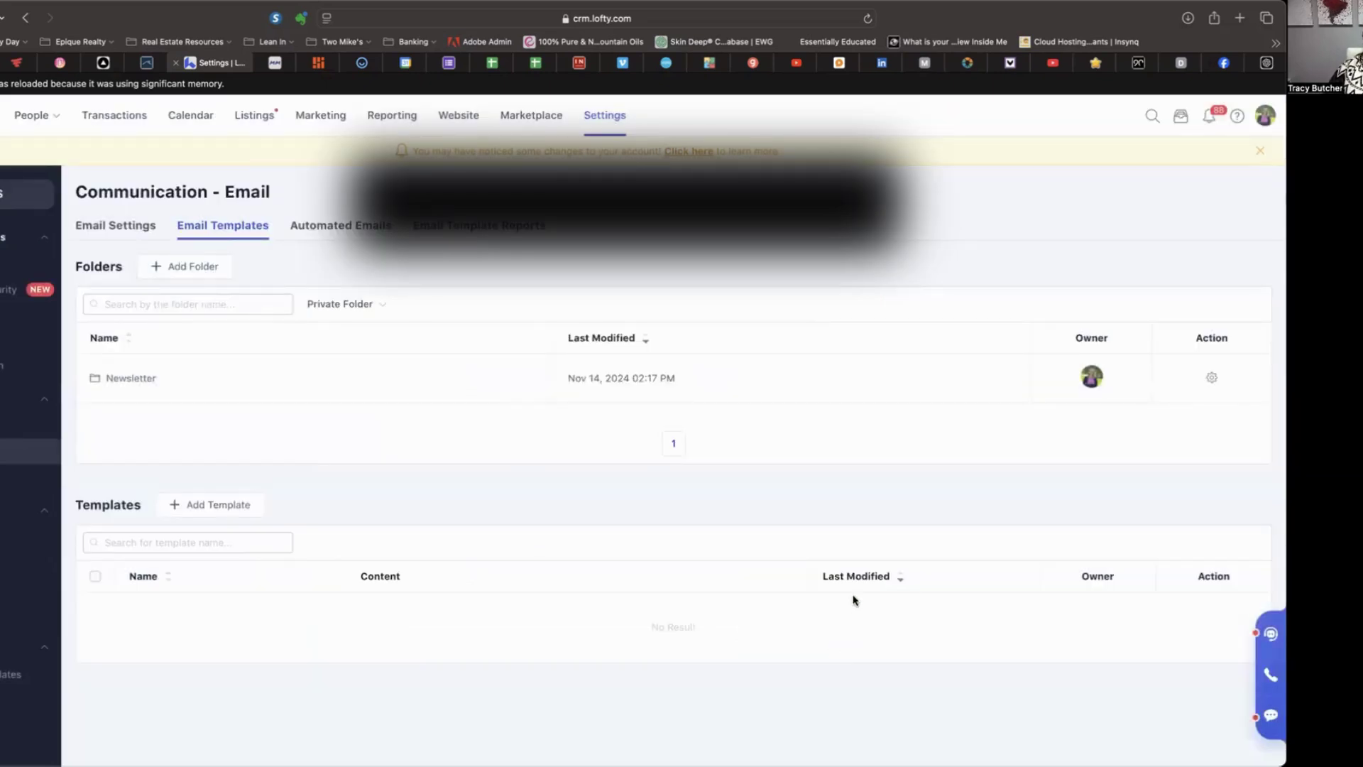
# - Go to the People leads list, select one lead, and start a mass email to it
pyautogui.moveTo(39, 120)
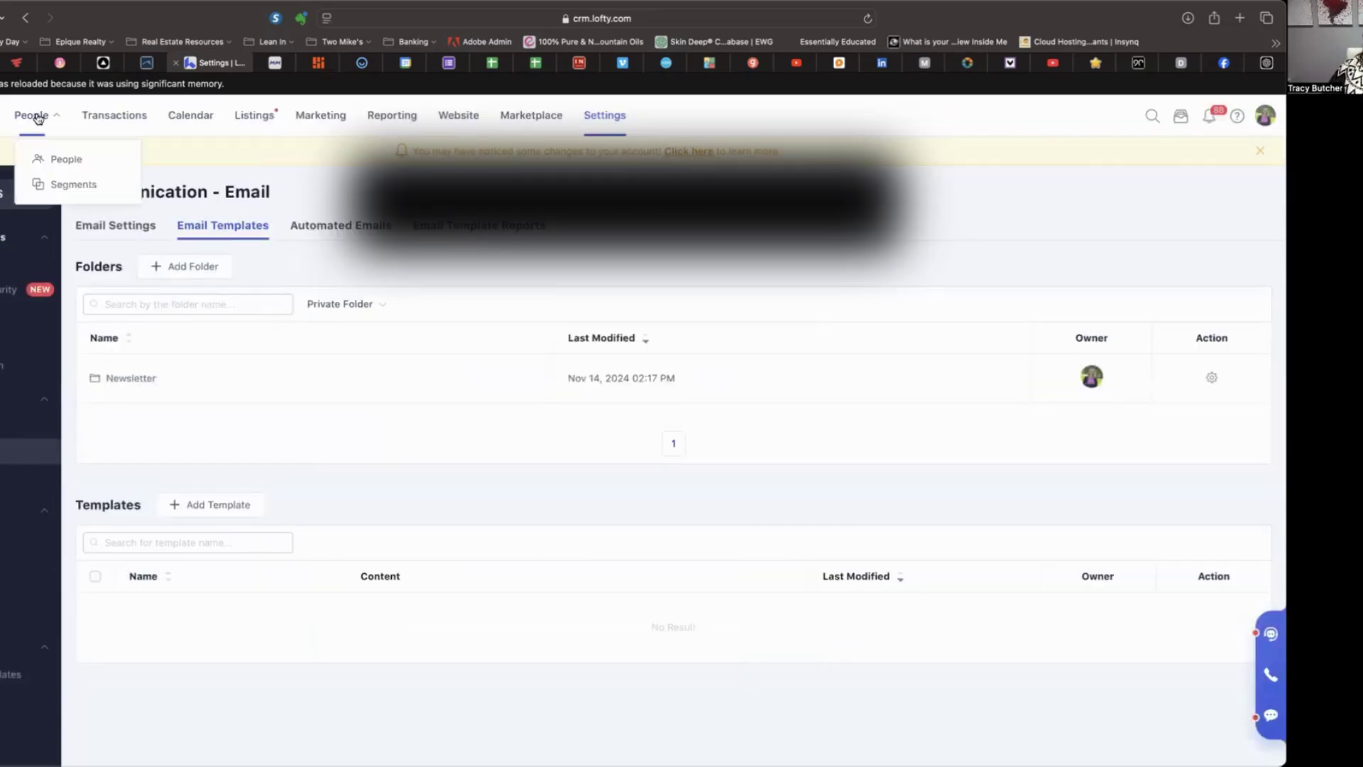
pyautogui.click(61, 163)
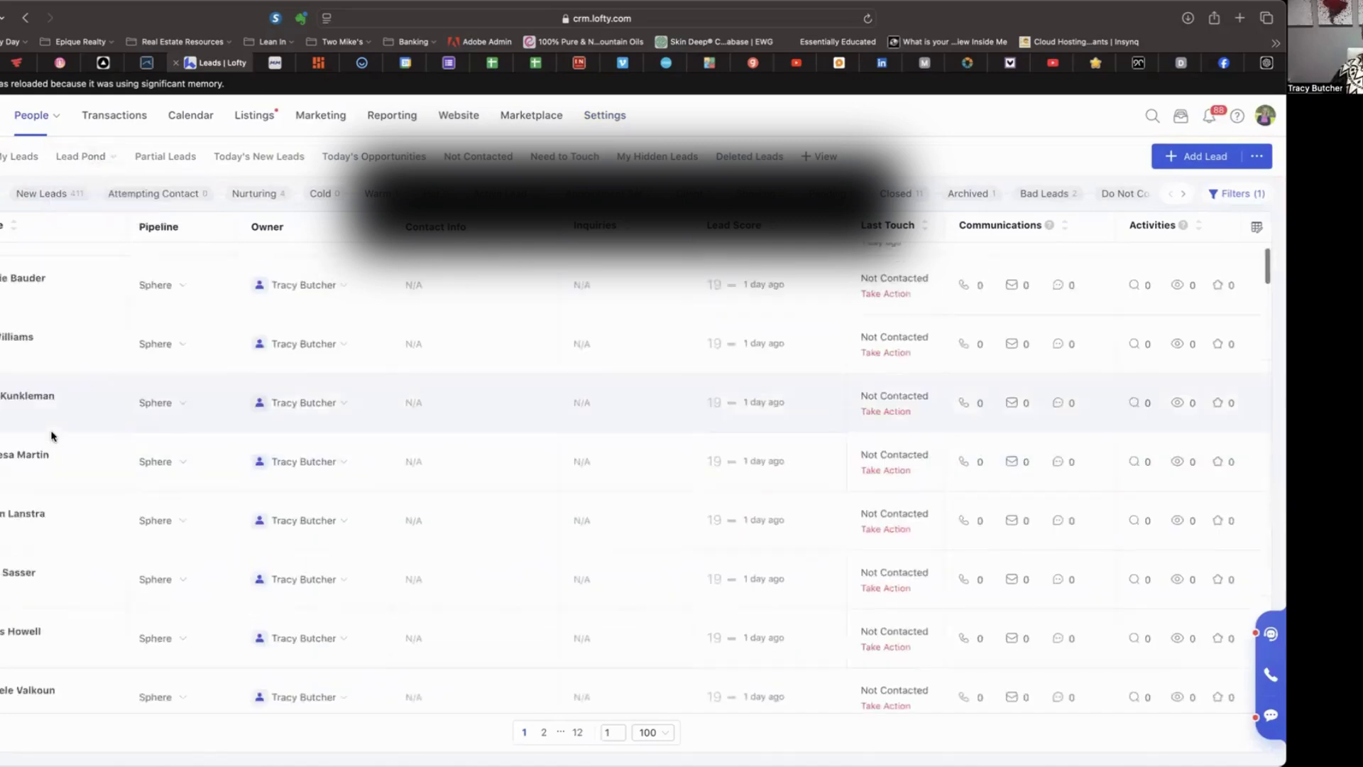
pyautogui.scroll(-4, 51, 436)
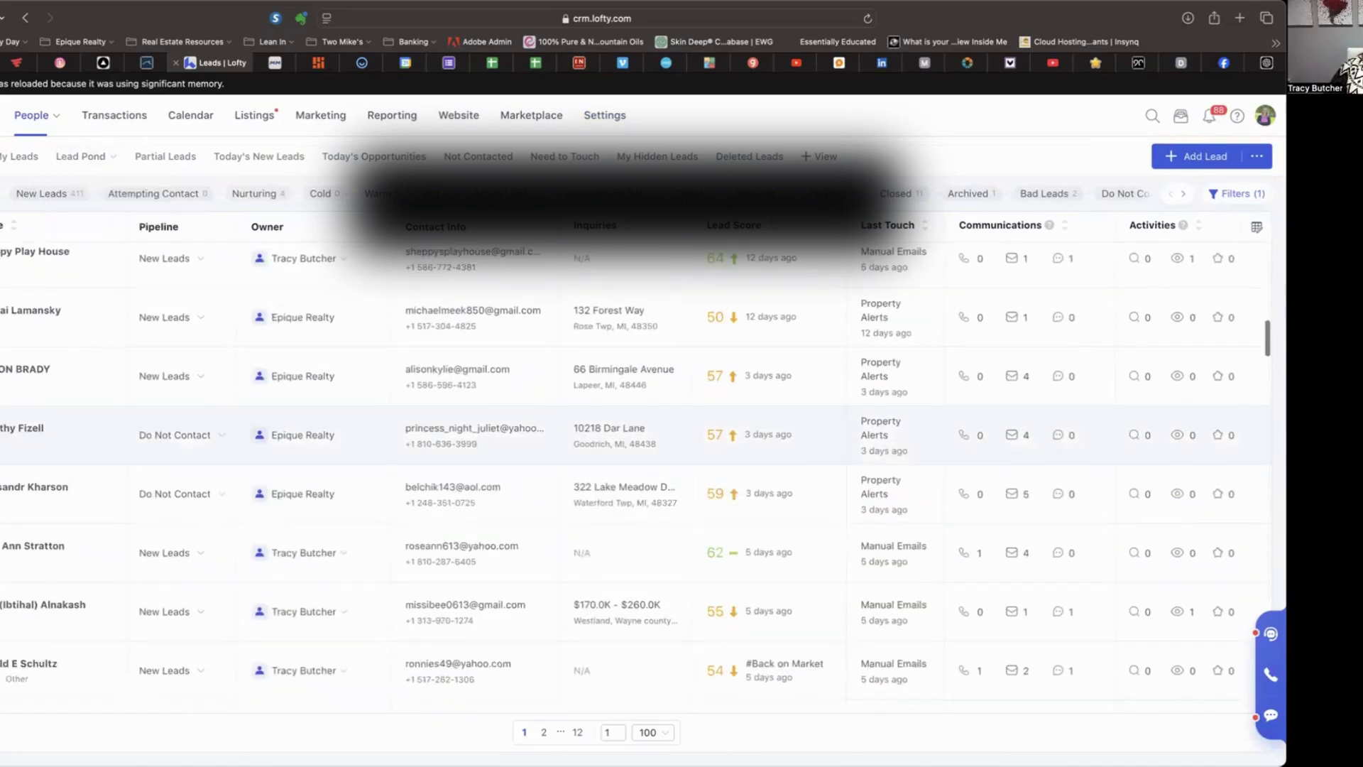
pyautogui.click(2, 493)
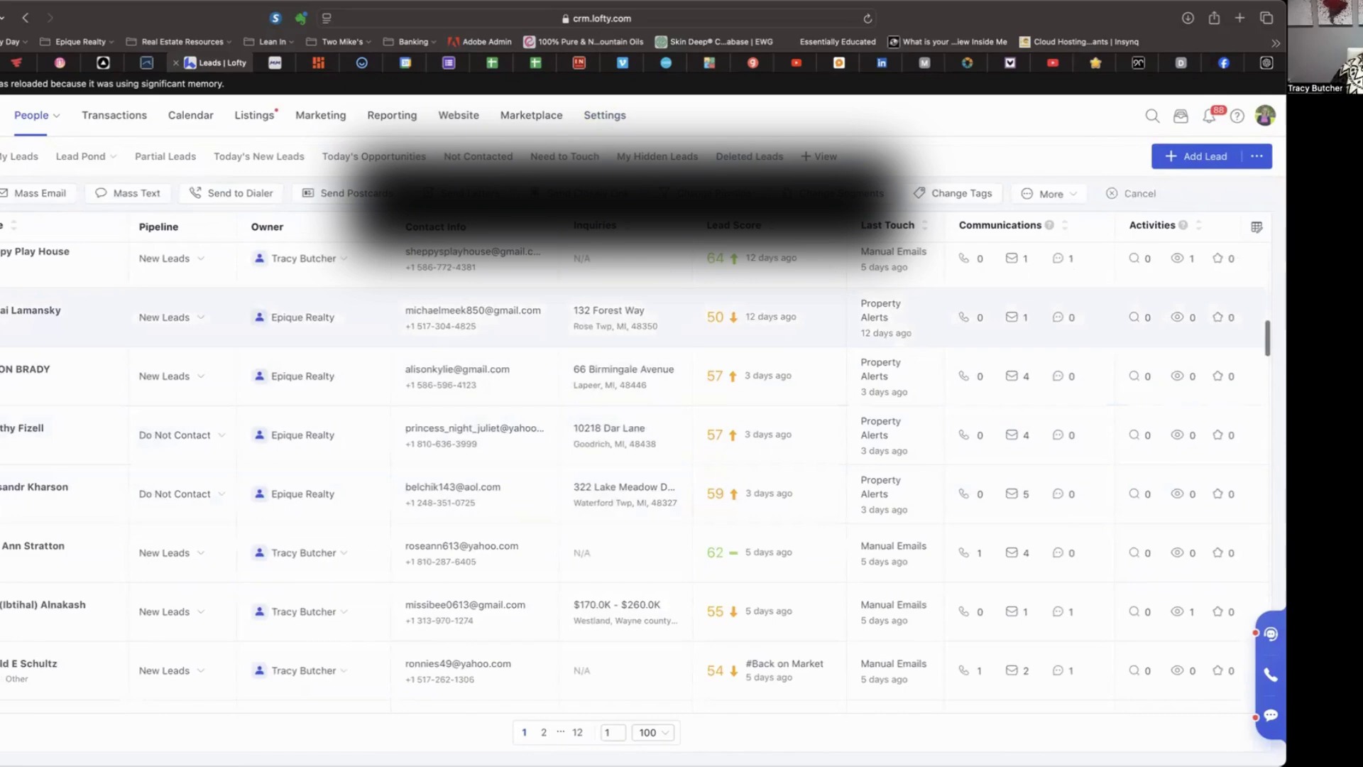
pyautogui.click(49, 196)
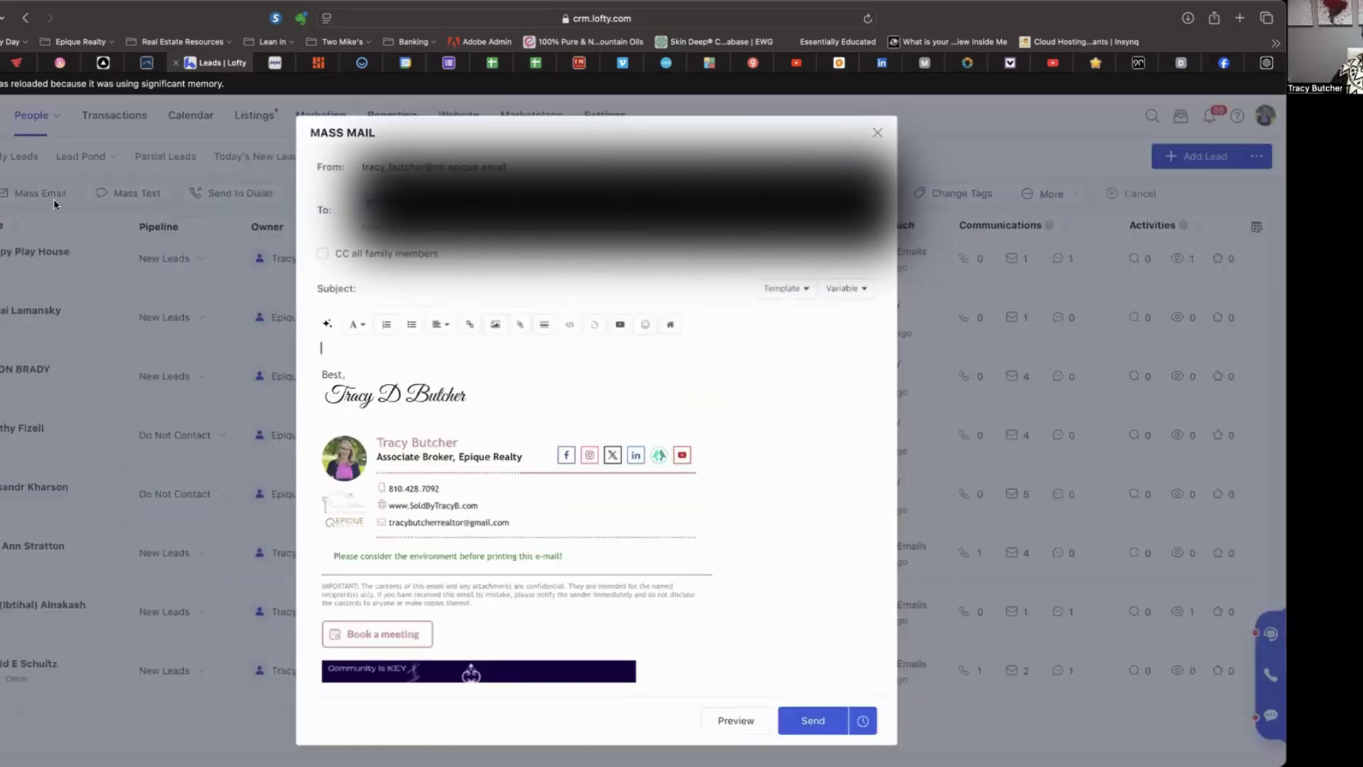
# - Apply the "November Newsletter Test" template from the Newsletter folder to the mass email
pyautogui.click(789, 294)
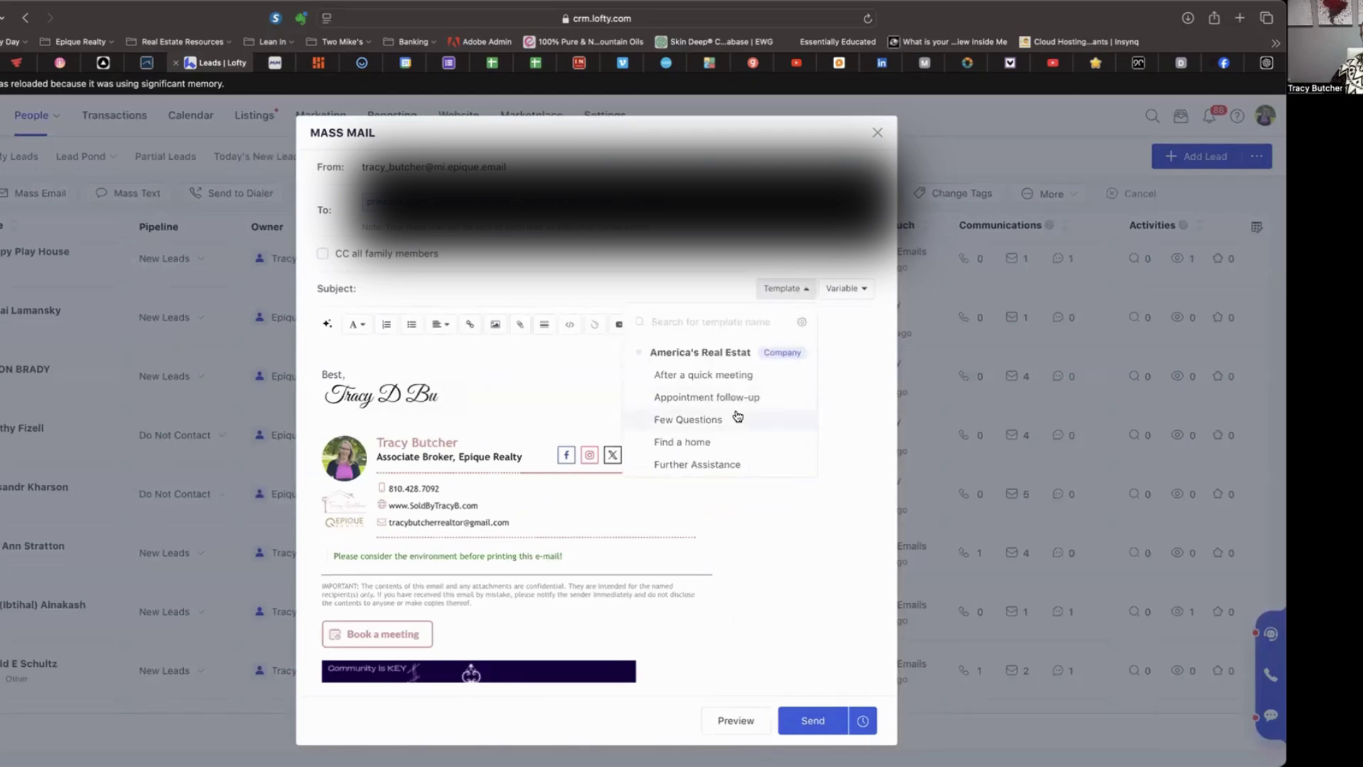
pyautogui.click(640, 353)
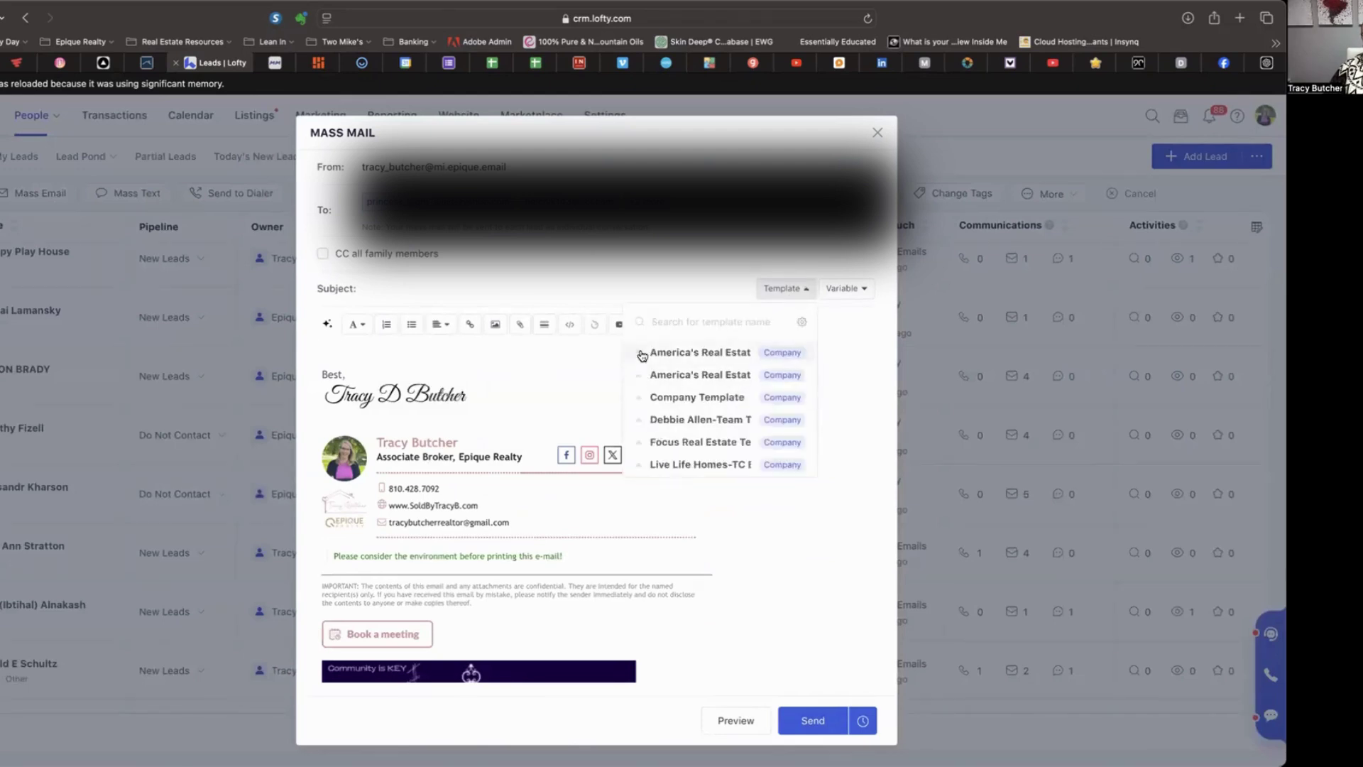
pyautogui.scroll(-3, 681, 403)
pyautogui.click(667, 381)
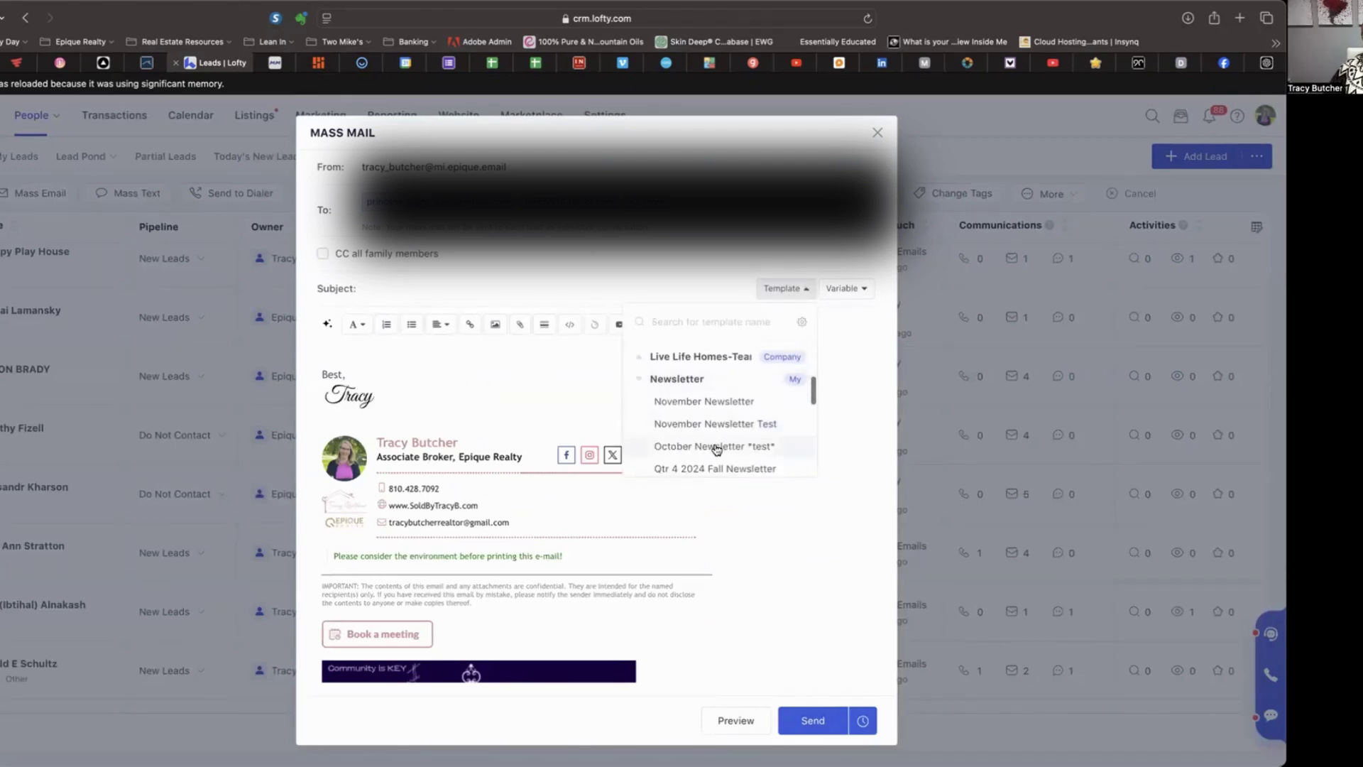
pyautogui.scroll(-1, 717, 449)
pyautogui.click(705, 392)
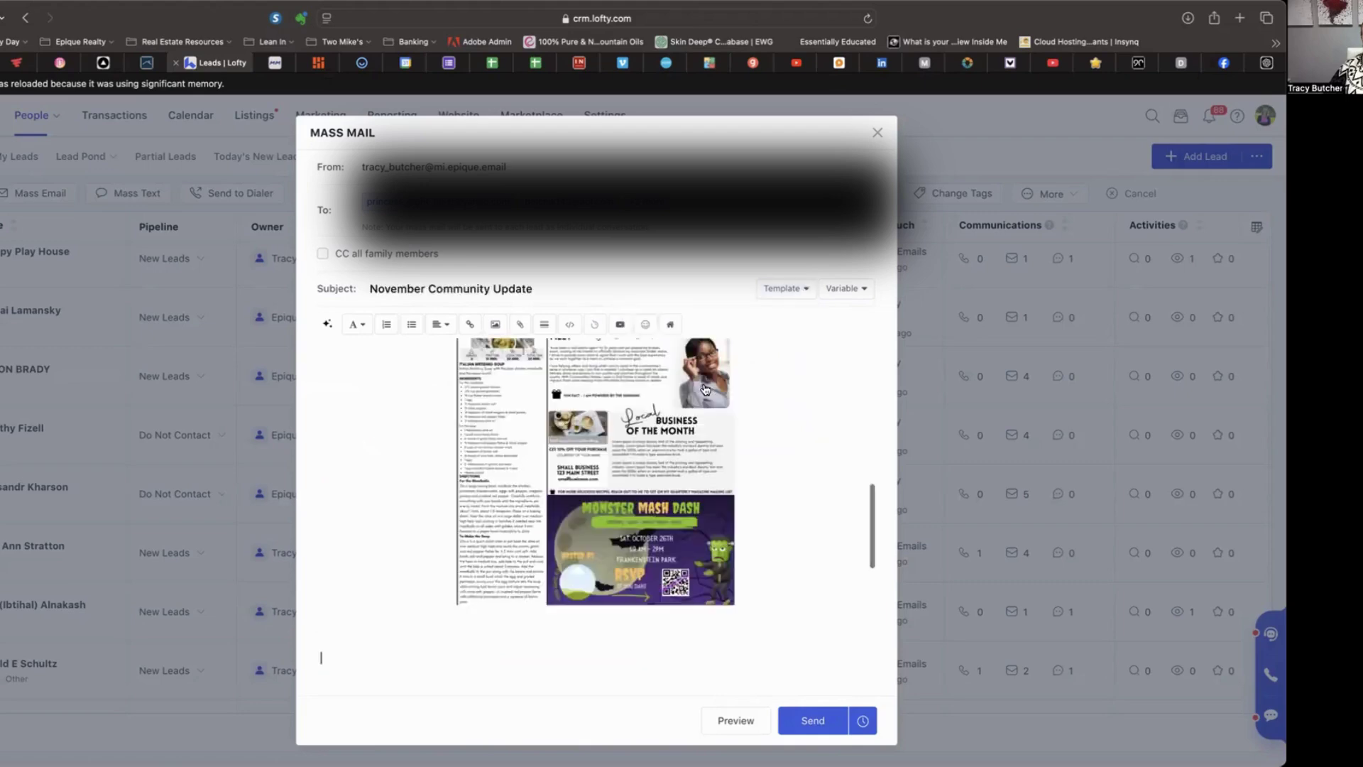
# - Examine the applied newsletter text, pages and signature in the mass email, and close it without sending
pyautogui.scroll(10, 695, 386)
pyautogui.scroll(-6, 678, 462)
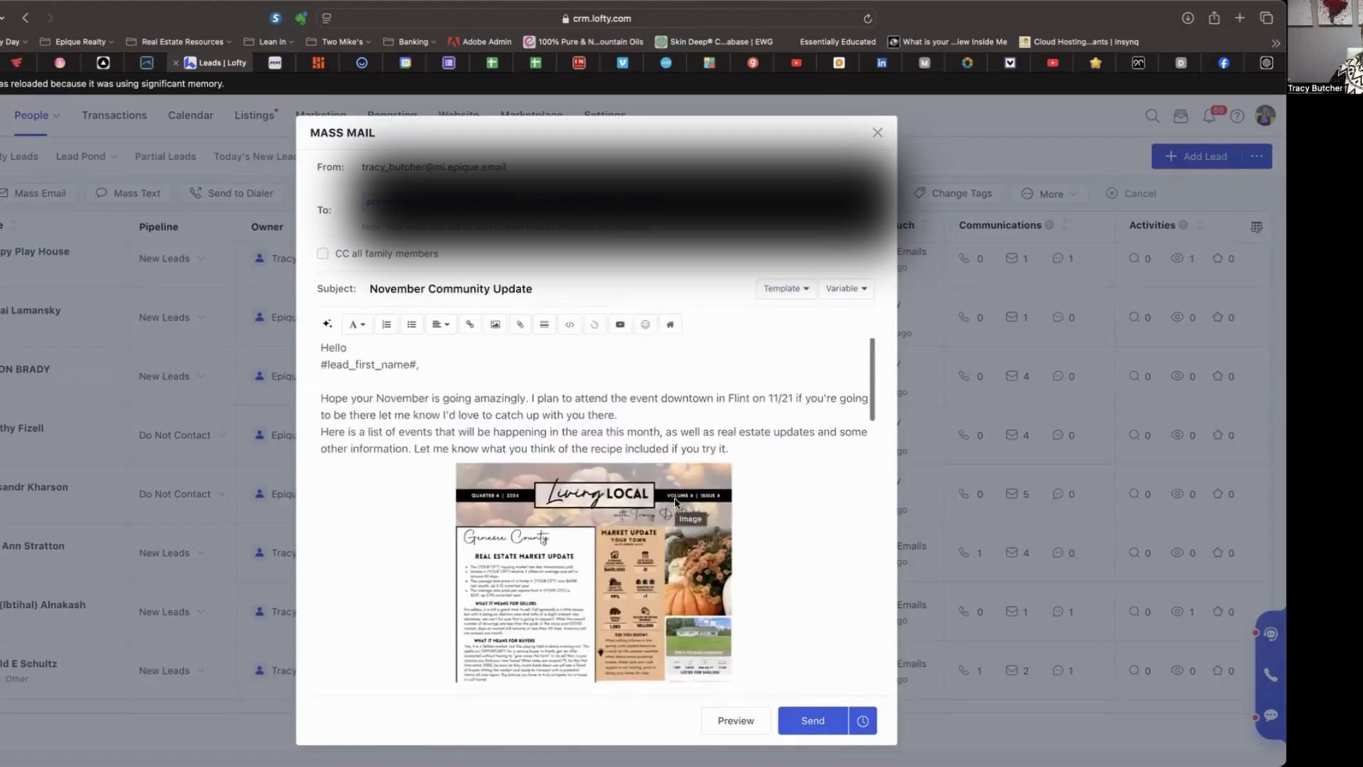
pyautogui.scroll(-5, 675, 501)
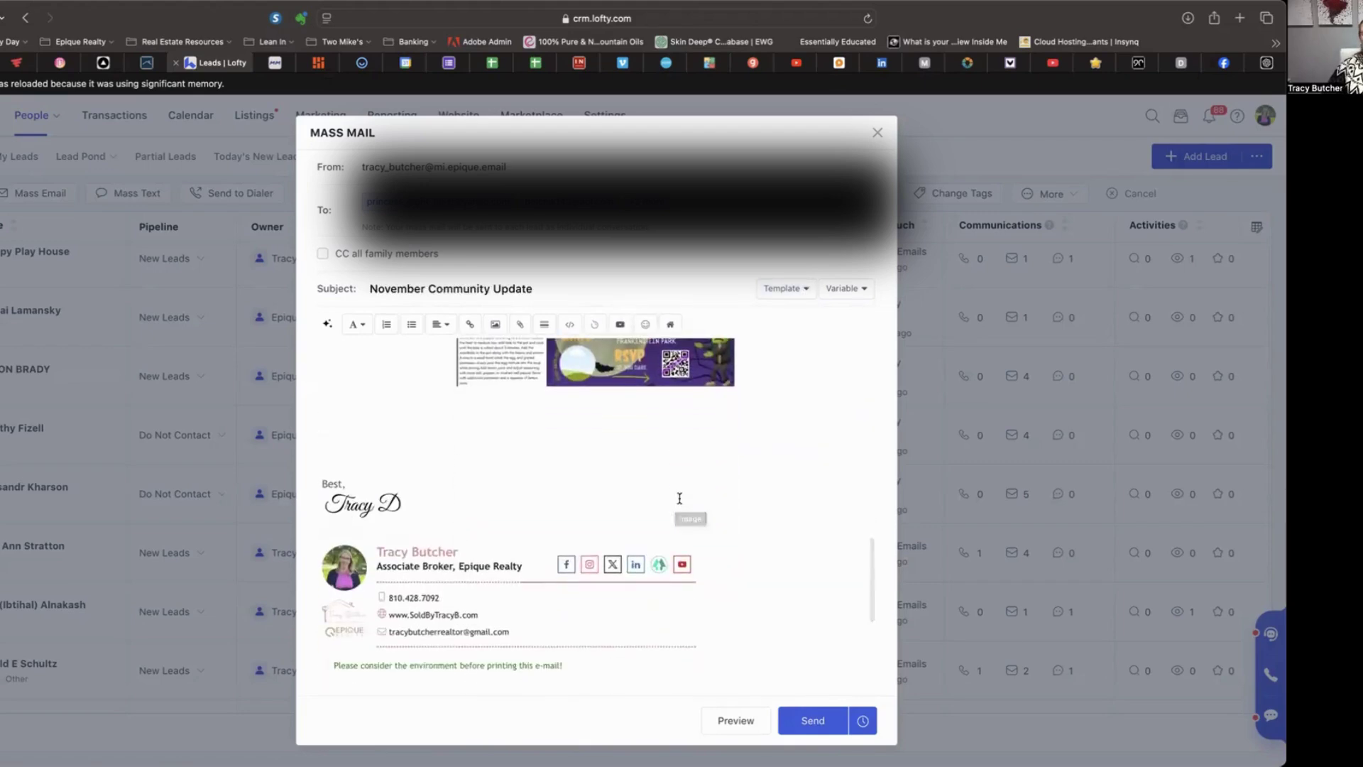
pyautogui.scroll(10, 682, 498)
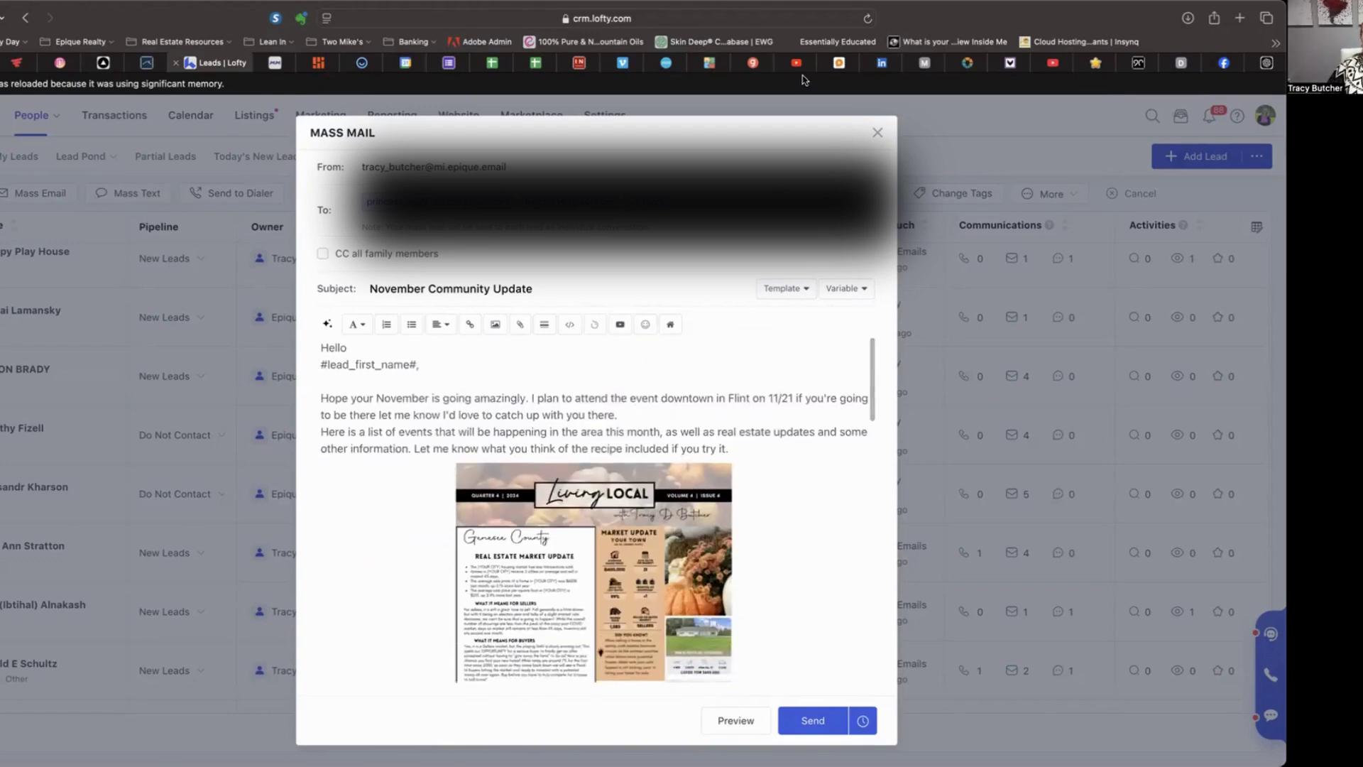
pyautogui.click(878, 134)
# - Select all leads on the current page, then clear the selection
pyautogui.moveTo(2, 225)
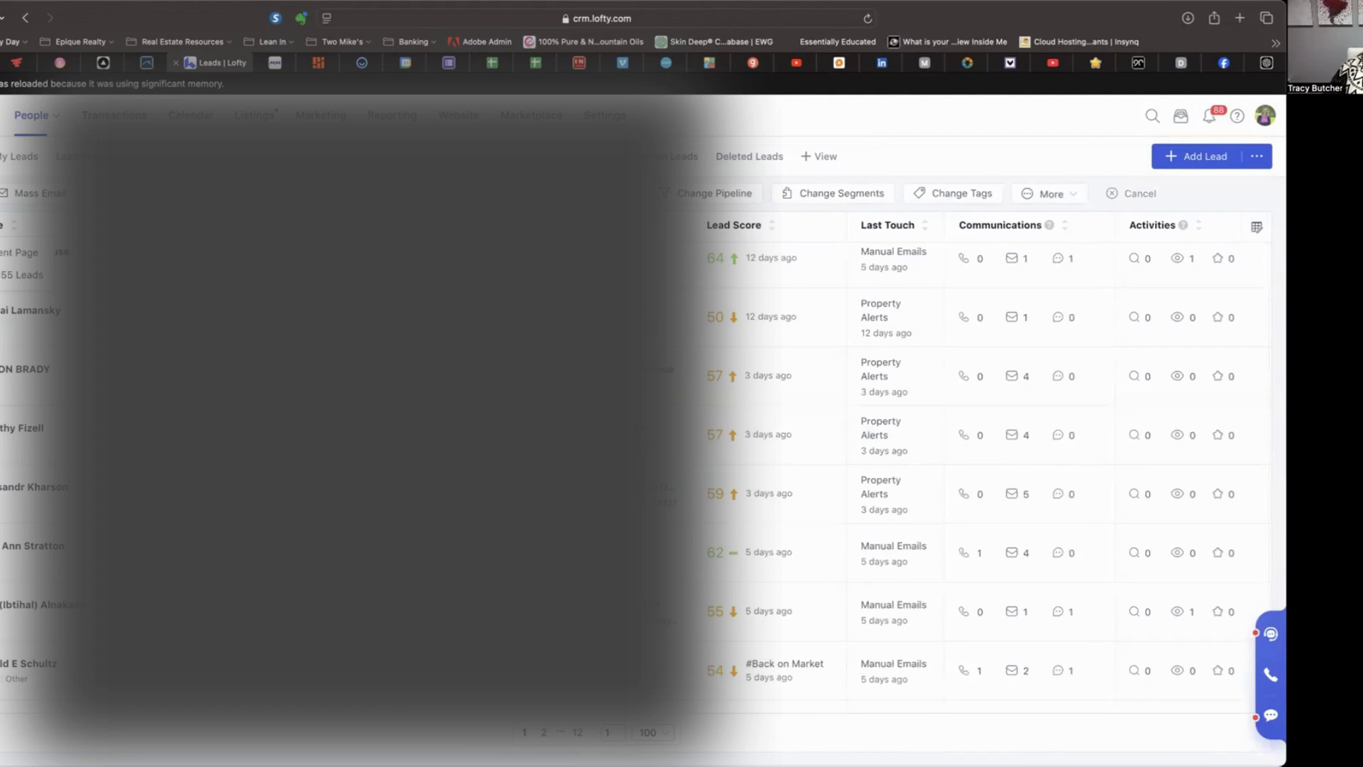
pyautogui.click(18, 253)
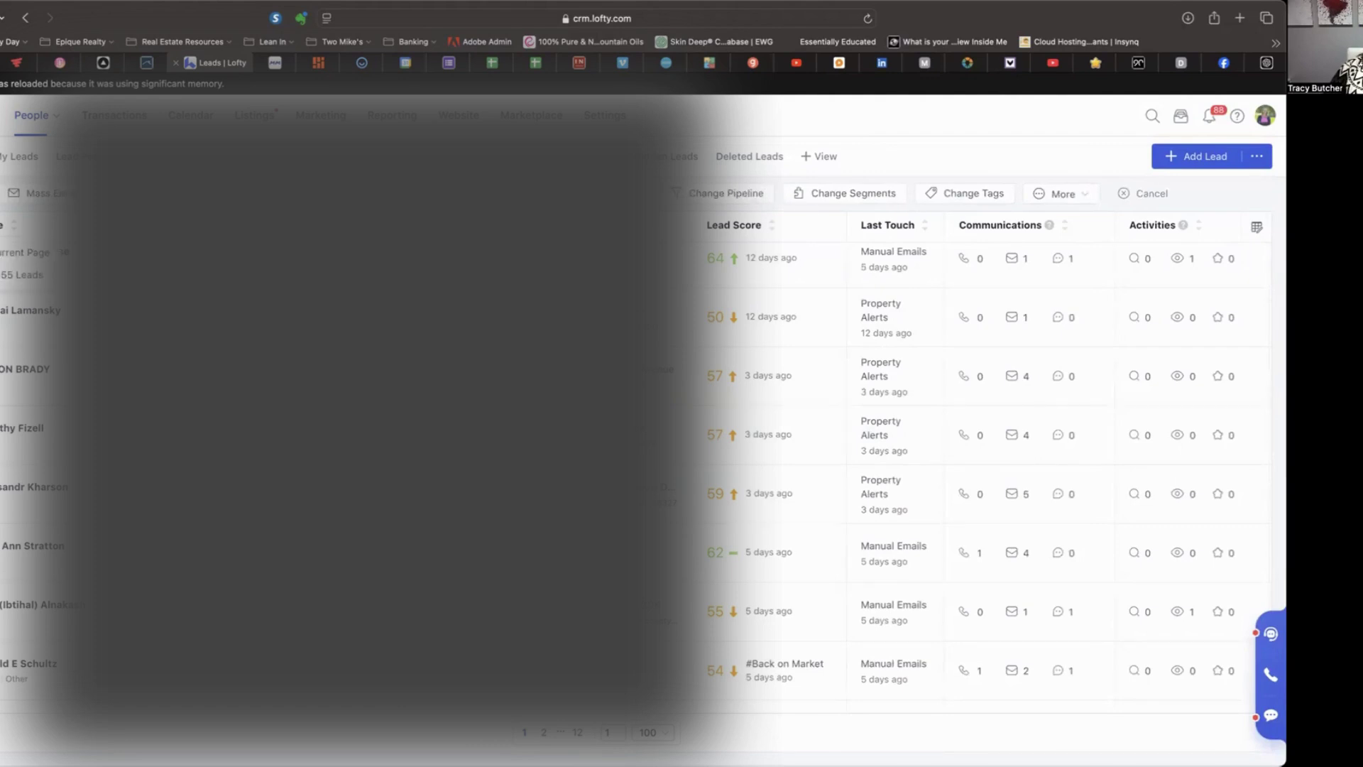
pyautogui.click(20, 252)
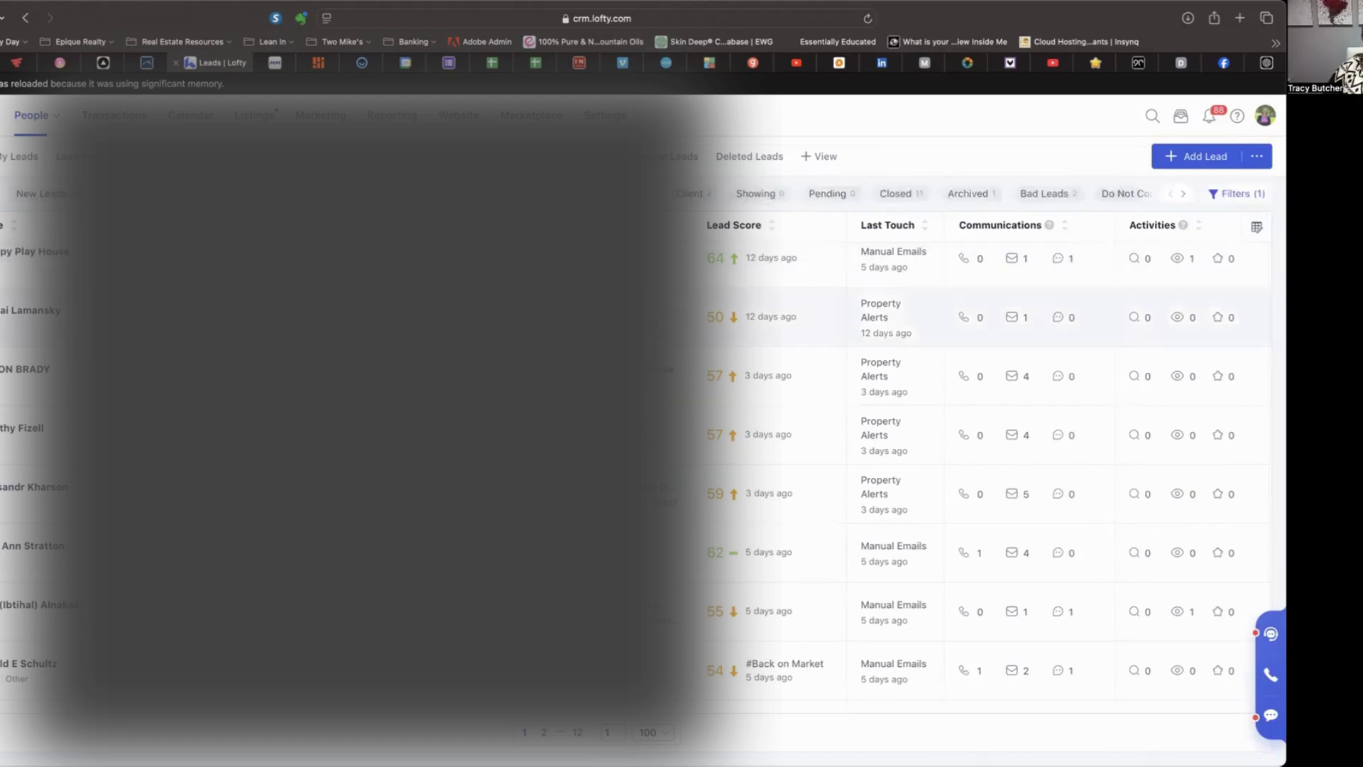